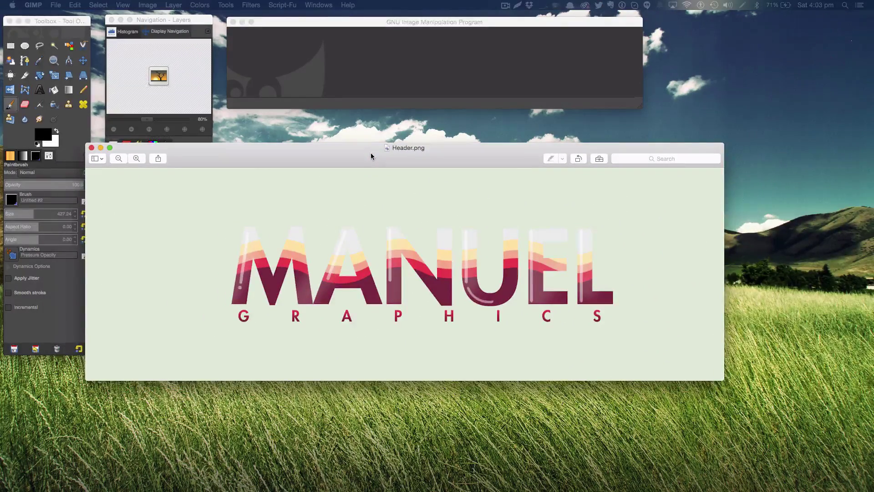
# Step: Examine the Header.png logo and the colour palette screenshot in Preview, close both, and switch to GIMP
pyautogui.click(371, 156)
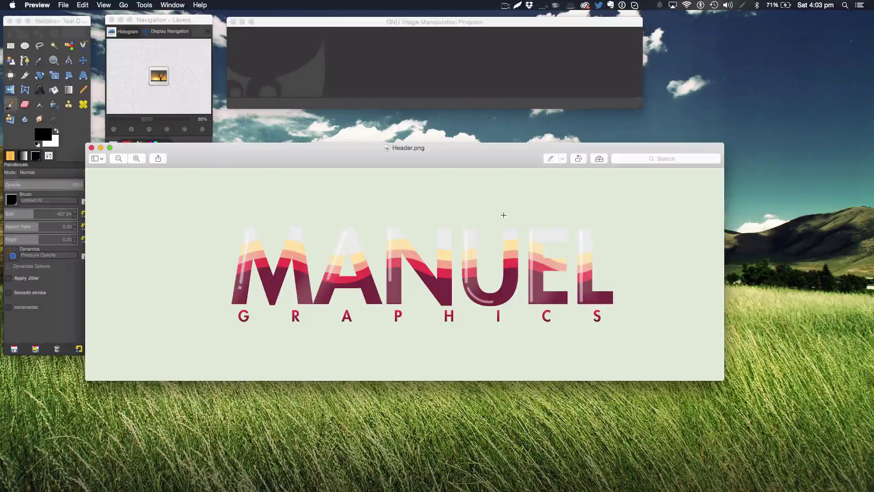
pyautogui.click(101, 148)
pyautogui.click(300, 26)
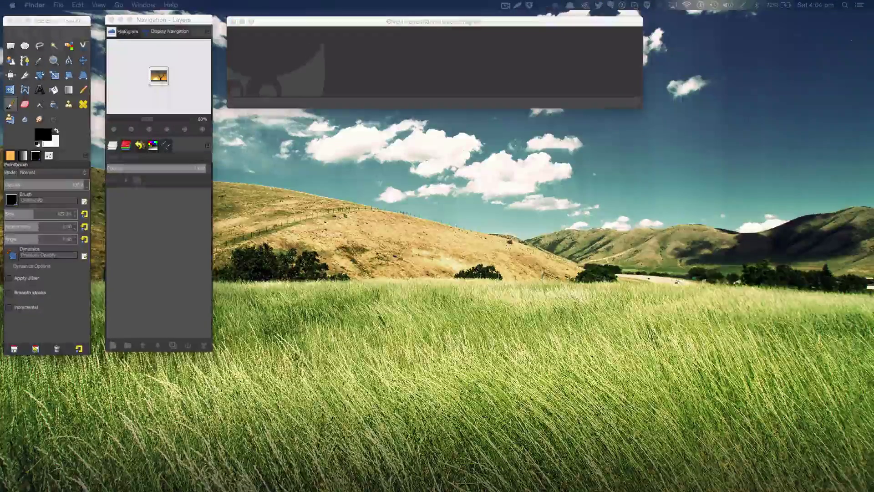
pyautogui.moveTo(870, 153); pyautogui.dragTo(675, 155)
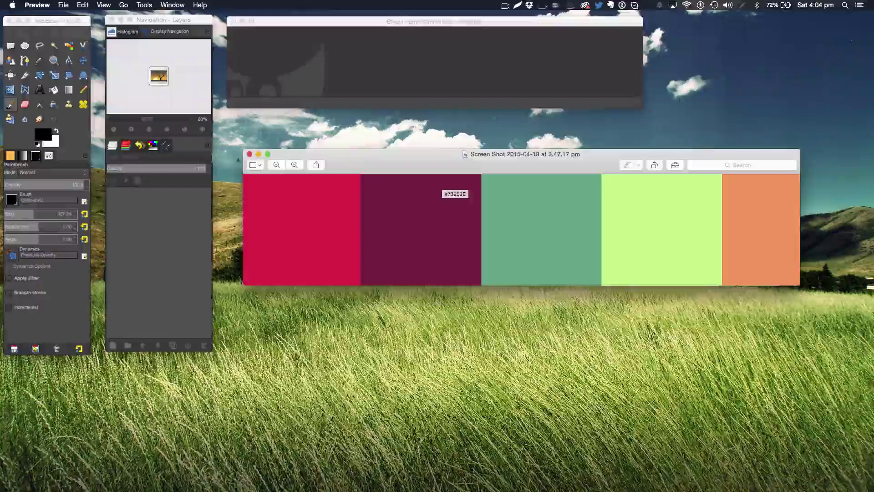
pyautogui.click(250, 155)
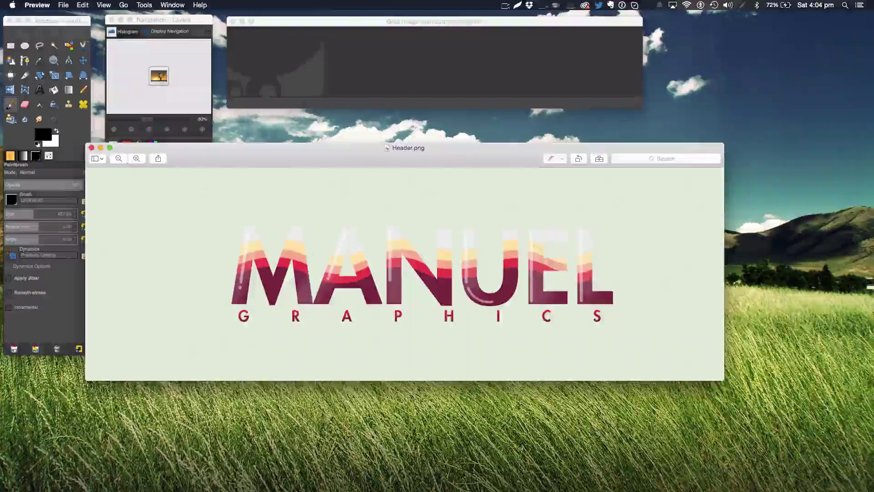
pyautogui.press('super+w')
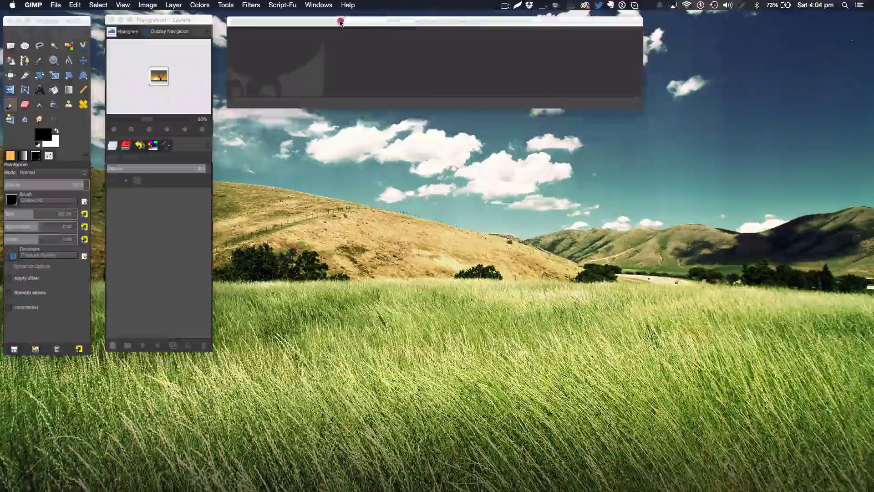
pyautogui.click(341, 23)
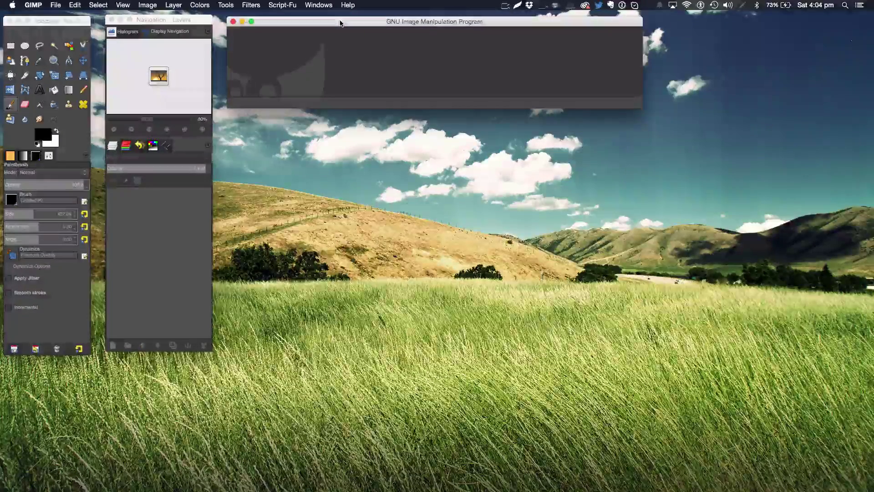
# Step: Create a new 1500 by 500 pixel RGB image and display it at 80% zoom
pyautogui.click(58, 5)
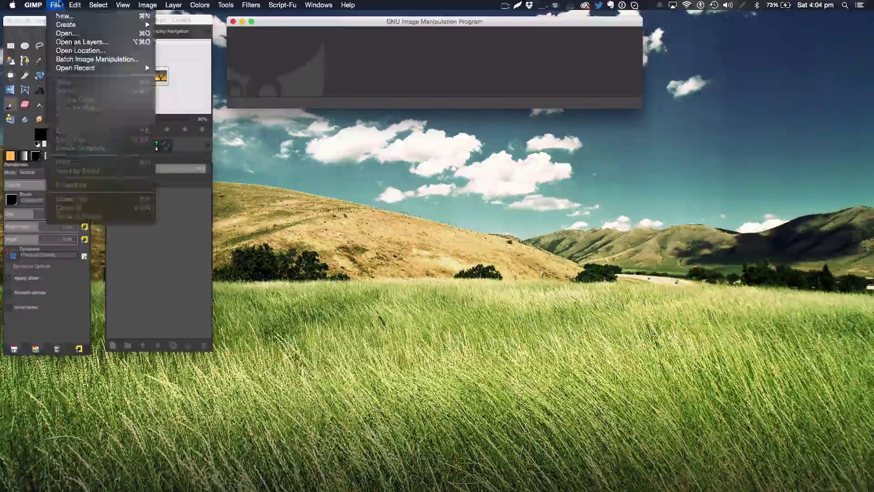
pyautogui.click(63, 16)
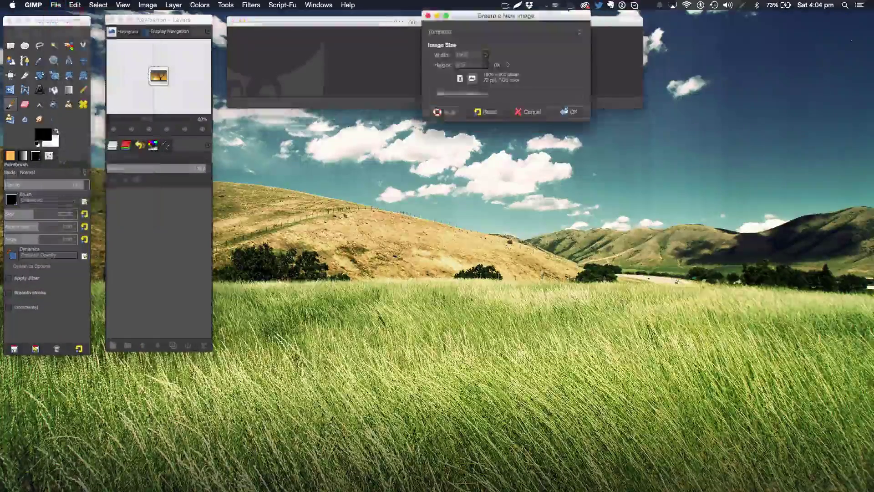
pyautogui.click(561, 112)
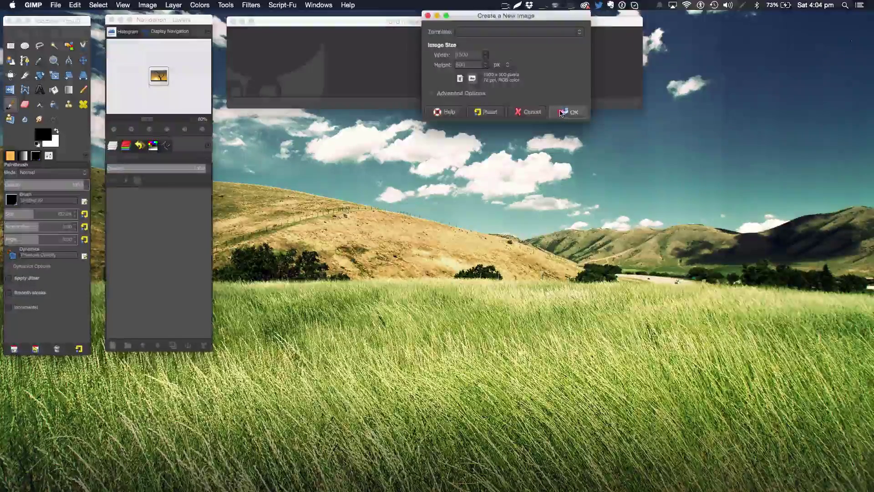
pyautogui.click(301, 276)
pyautogui.press('BackSpace')
pyautogui.write('80')
pyautogui.press('Return')
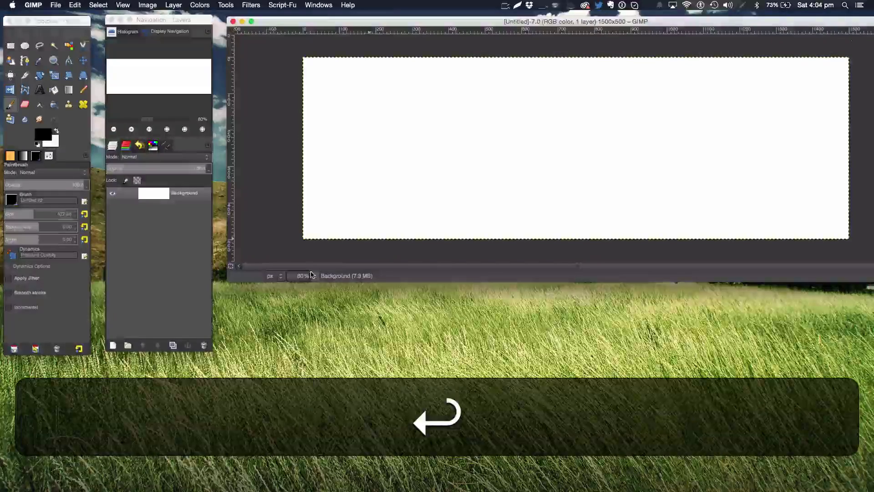
# Step: Resize the image window to fit closely around the canvas and place it beside the Layers window
pyautogui.moveTo(511, 21); pyautogui.dragTo(476, 19)
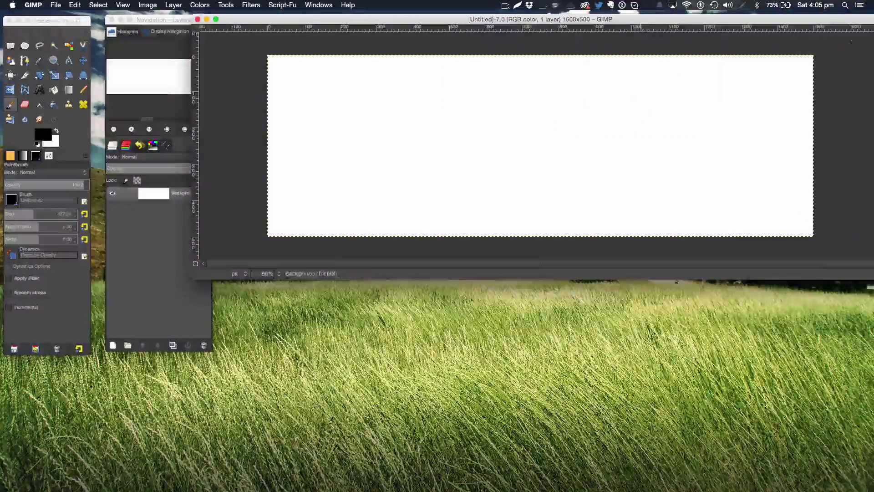
pyautogui.moveTo(640, 19); pyautogui.dragTo(559, 30)
pyautogui.moveTo(806, 287); pyautogui.dragTo(733, 266)
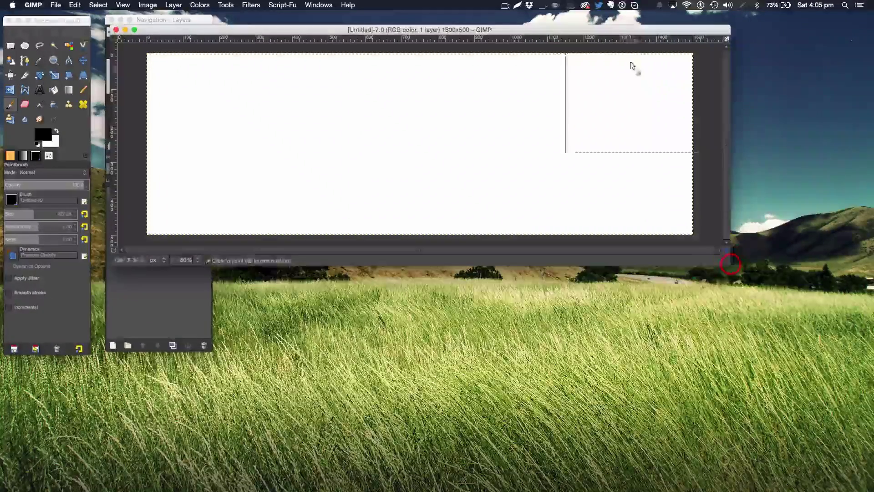
pyautogui.moveTo(624, 29); pyautogui.dragTo(730, 26)
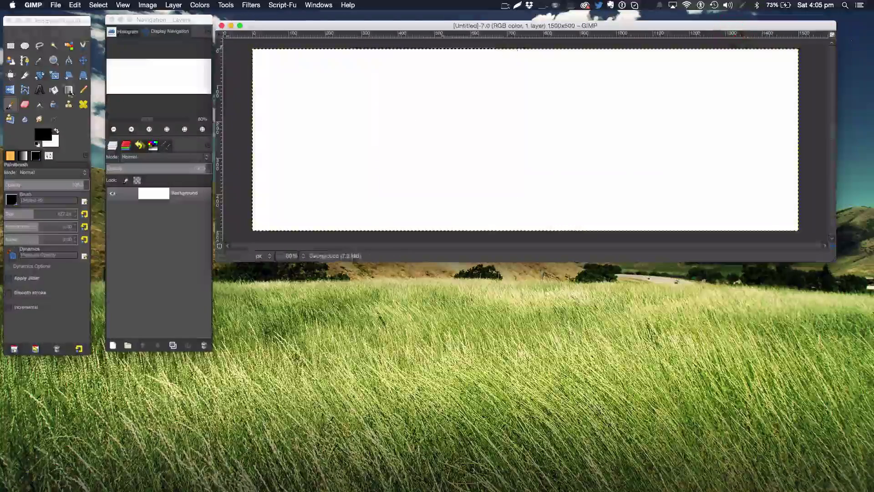
# Step: Set the foreground to the pale cream colour and bucket-fill the whole background layer with it
pyautogui.click(59, 92)
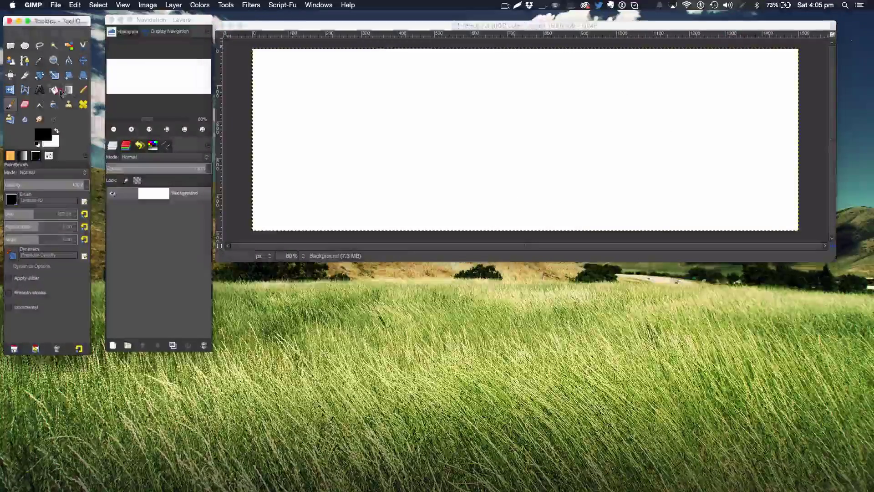
pyautogui.click(43, 134)
pyautogui.click(153, 137)
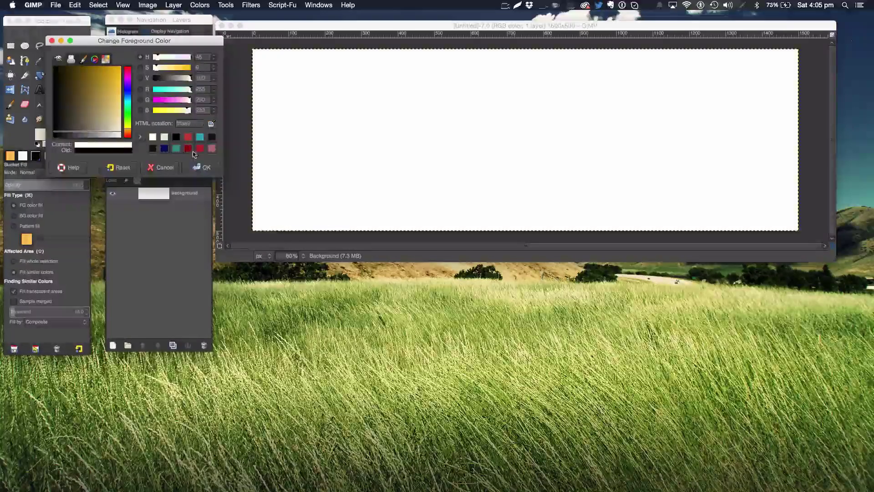
pyautogui.click(203, 168)
pyautogui.click(423, 146)
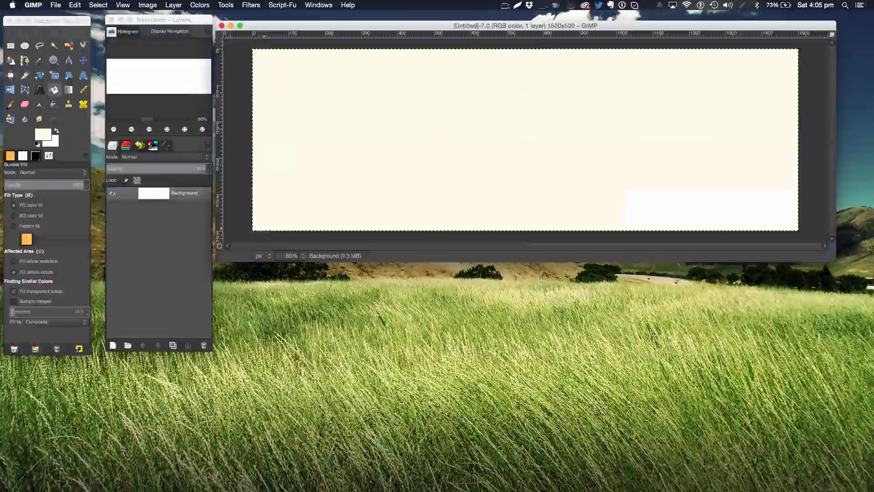
pyautogui.click(113, 345)
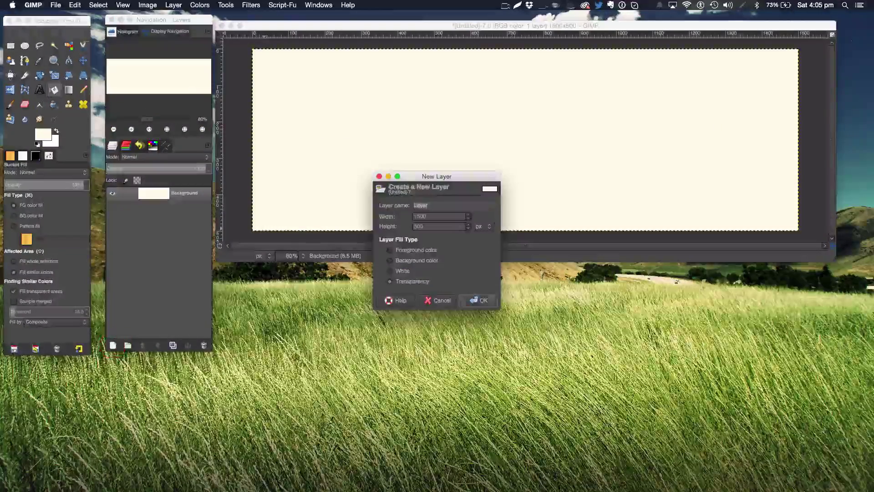
pyautogui.click(479, 300)
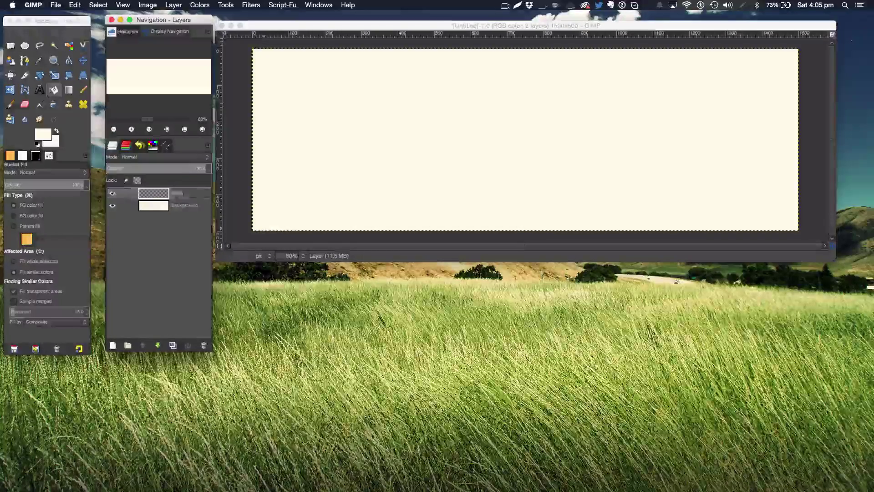
pyautogui.write('I')
pyautogui.press('BackSpace')
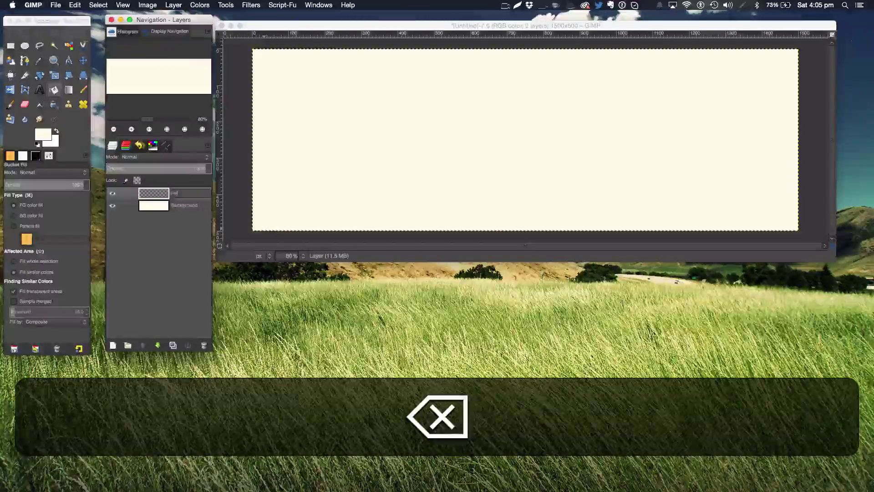
pyautogui.click(190, 241)
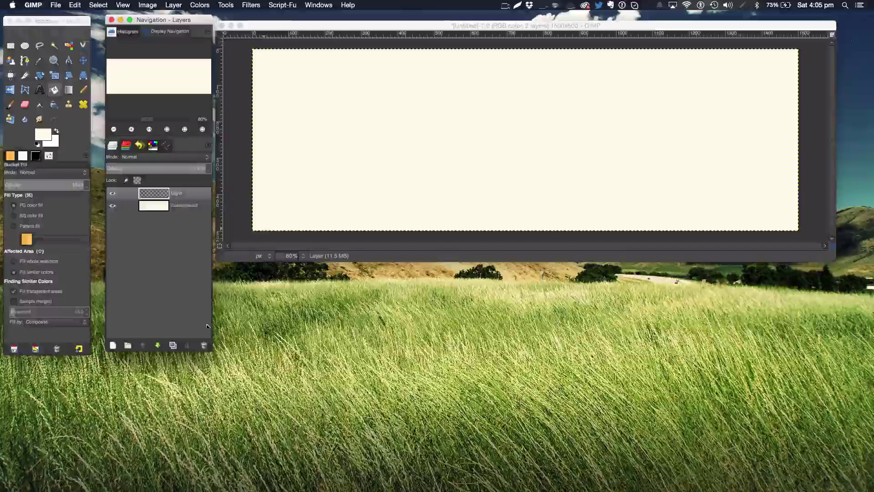
pyautogui.click(204, 345)
# Step: Import the palette file "Screen Shot 2015-04-18 at 3.47.17 pm.png" from the Desktop as a layer
pyautogui.click(56, 5)
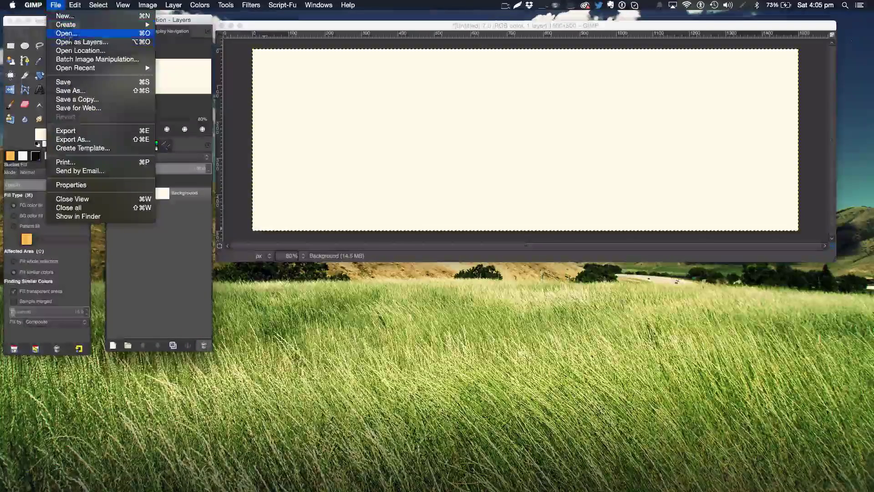
pyautogui.click(66, 33)
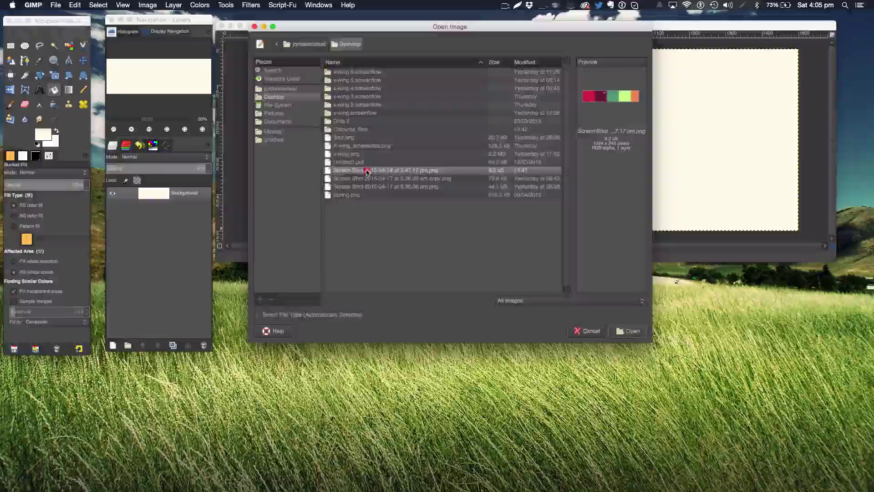
pyautogui.doubleClick(367, 171)
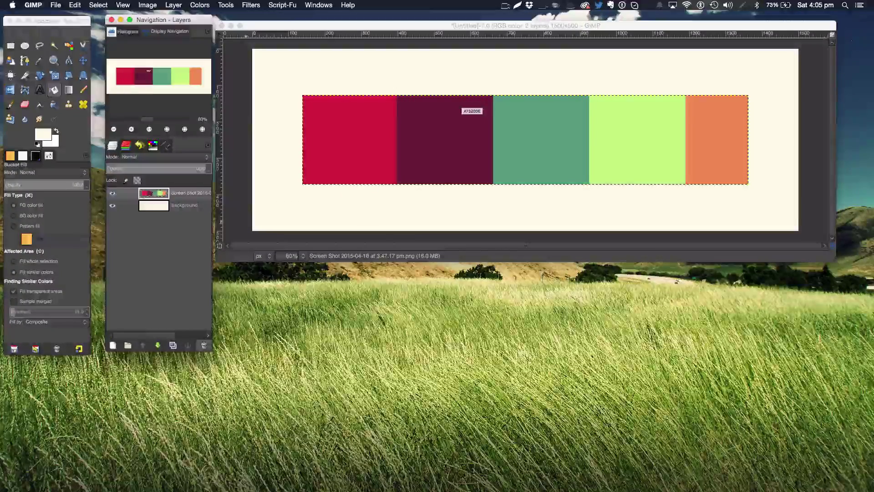
# Step: Scale the palette layer down to about 255 px wide and move it into the canvas's lower-left corner
pyautogui.hotkey('shift', 's')
pyautogui.click(410, 157)
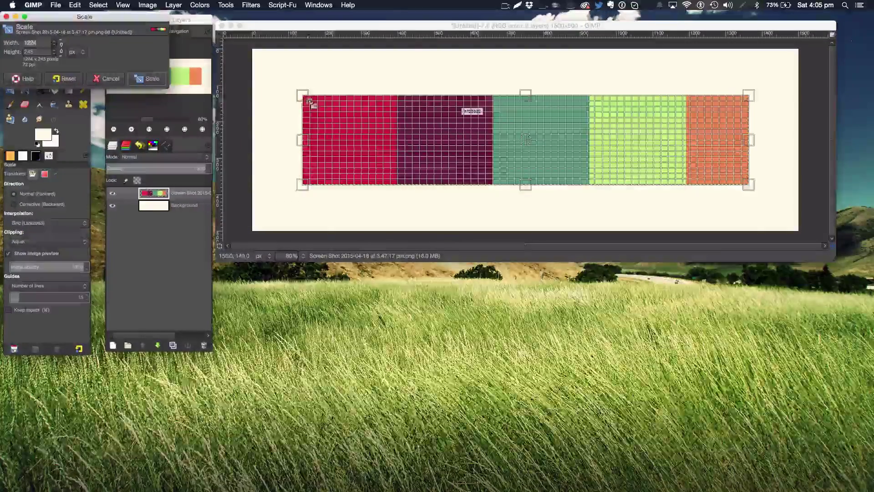
pyautogui.moveTo(410, 156); pyautogui.dragTo(547, 164)
pyautogui.moveTo(448, 120); pyautogui.dragTo(641, 171)
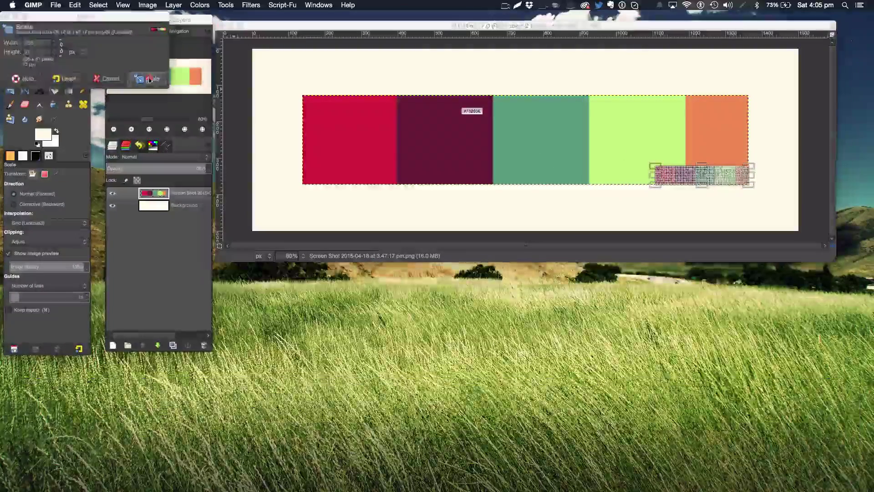
pyautogui.click(148, 78)
pyautogui.click(83, 61)
pyautogui.moveTo(688, 192); pyautogui.dragTo(284, 226)
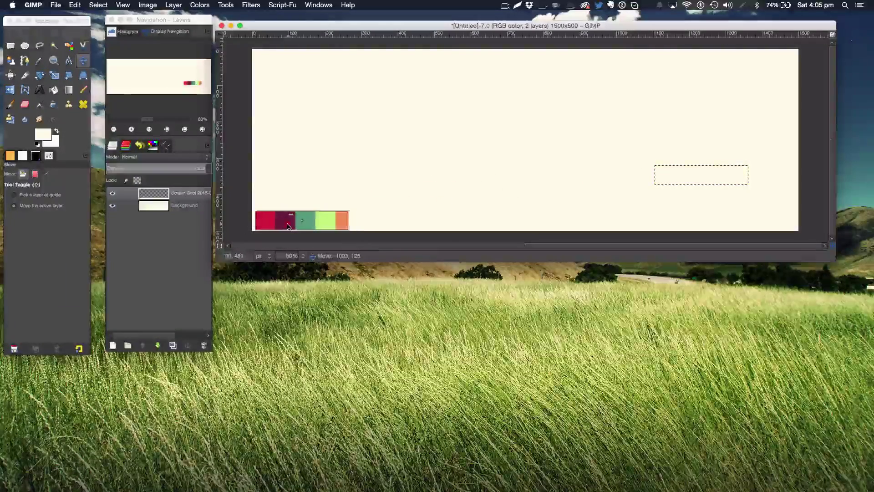
# Step: Rename the colour swatch layer to "Palette"
pyautogui.doubleClick(191, 196)
pyautogui.write('Tit')
pyautogui.write('e')
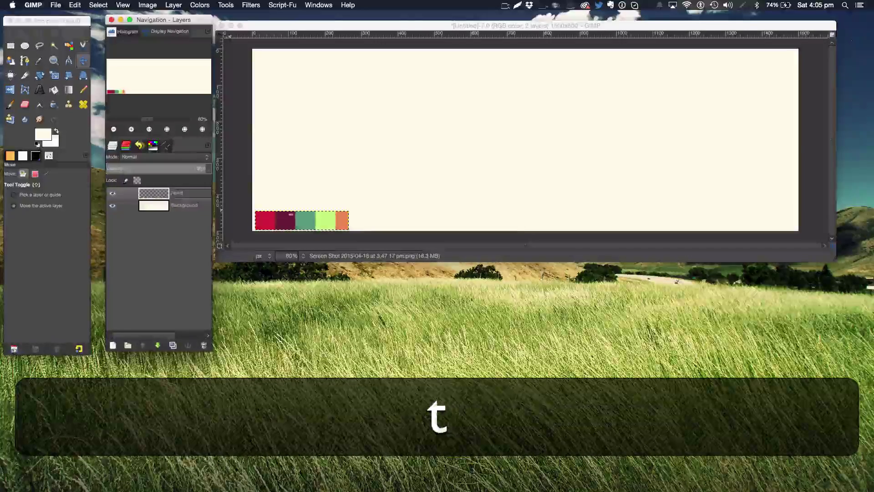
pyautogui.press('Return')
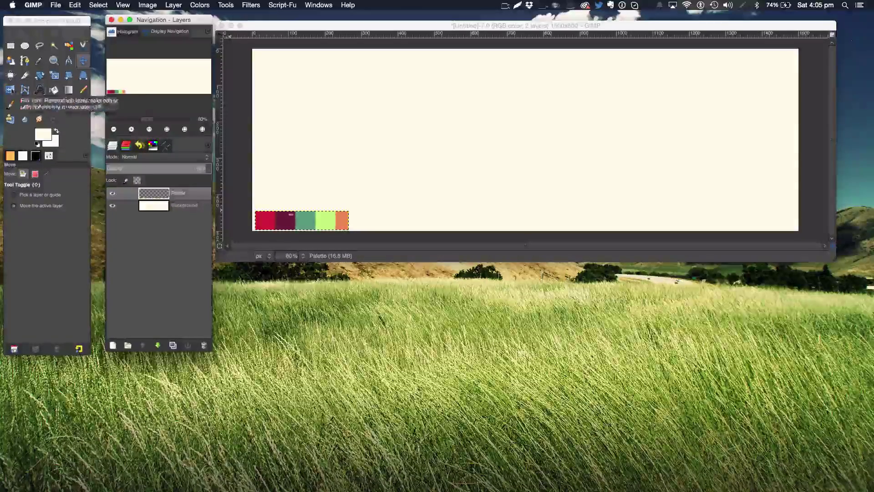
# Step: Change the text size, reset the colours so the text is black, and add the text "WAVES" on the canvas
pyautogui.click(39, 89)
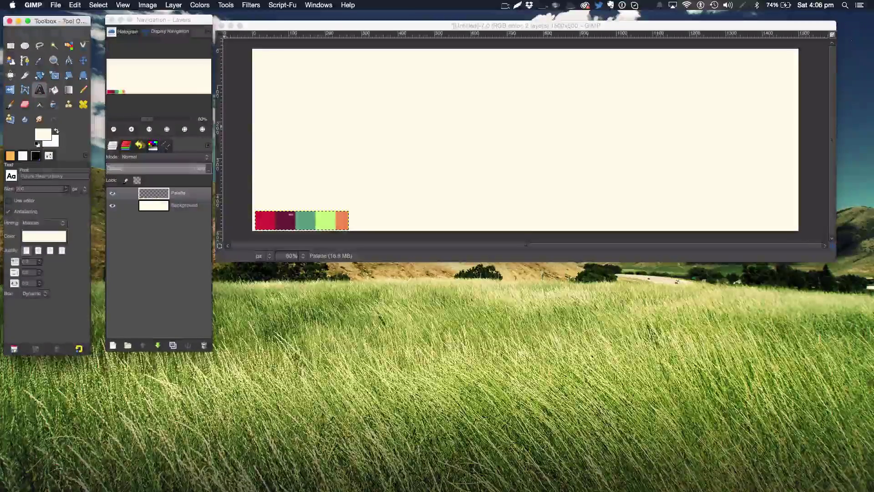
pyautogui.press('BackSpace')
pyautogui.write('0')
pyautogui.press('Return')
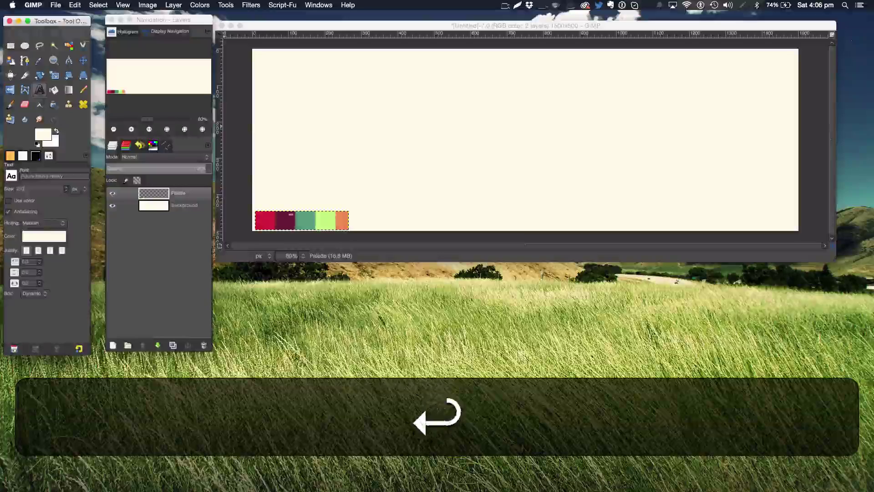
pyautogui.click(38, 144)
pyautogui.click(402, 132)
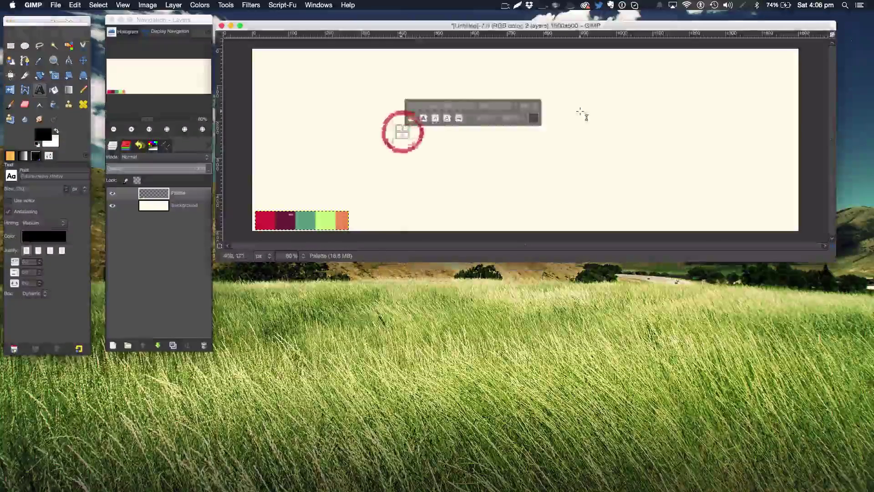
pyautogui.write('WAVES')
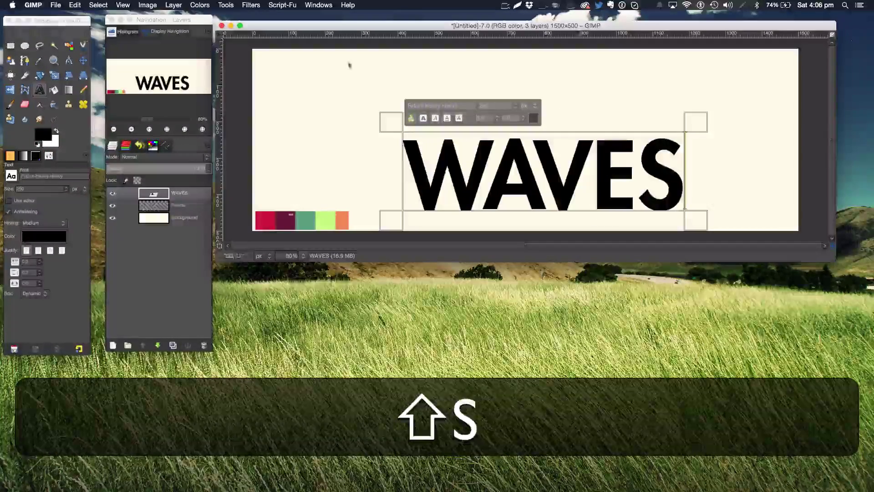
# Step: Center the WAVES text layer horizontally and vertically on the canvas with the Align tool
pyautogui.click(82, 61)
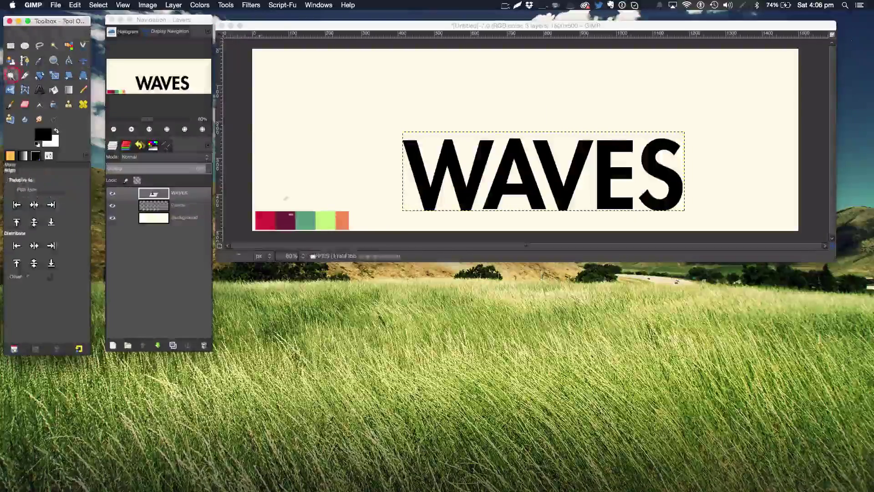
pyautogui.click(423, 172)
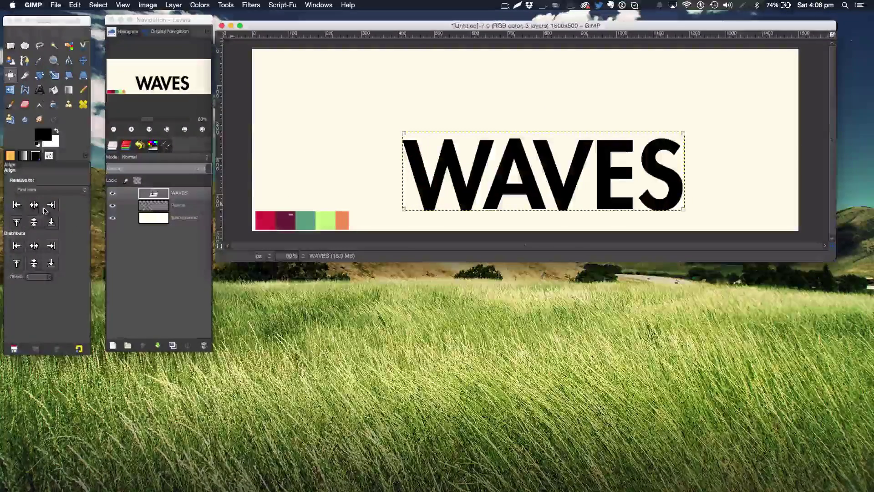
pyautogui.click(35, 246)
pyautogui.click(35, 245)
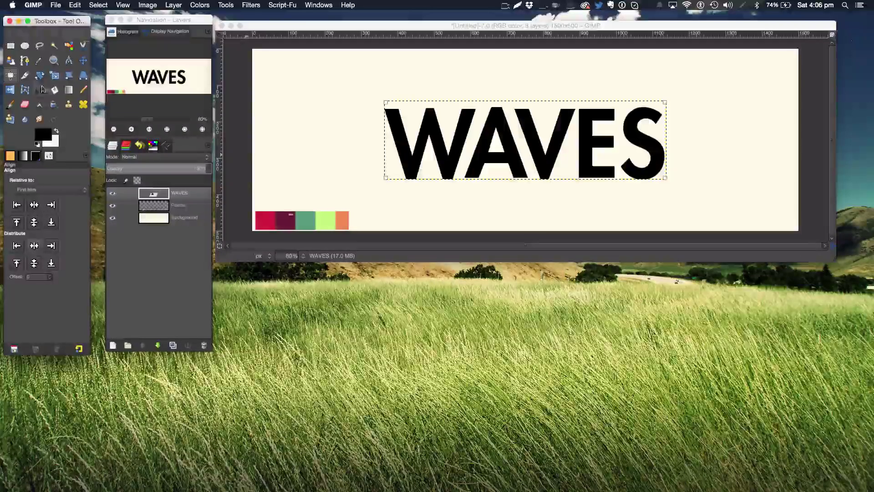
# Step: Add a new transparent layer above the WAVES text and name it "Waves 1"
pyautogui.click(83, 60)
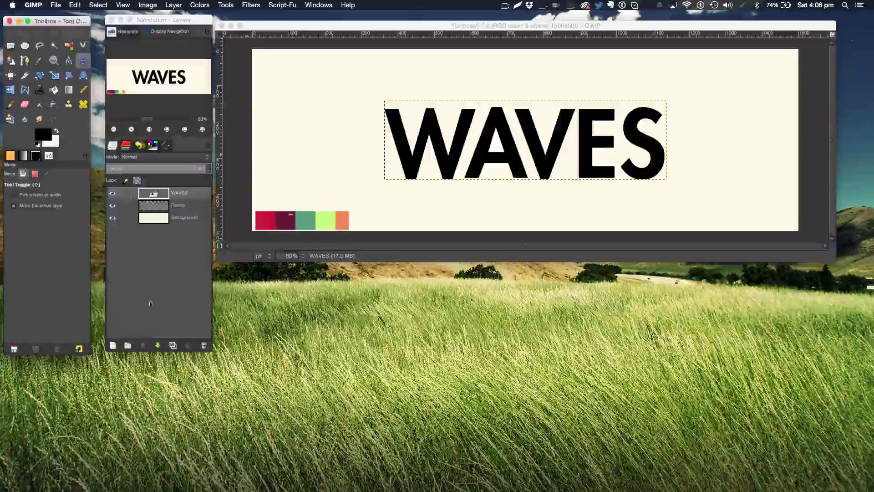
pyautogui.click(112, 345)
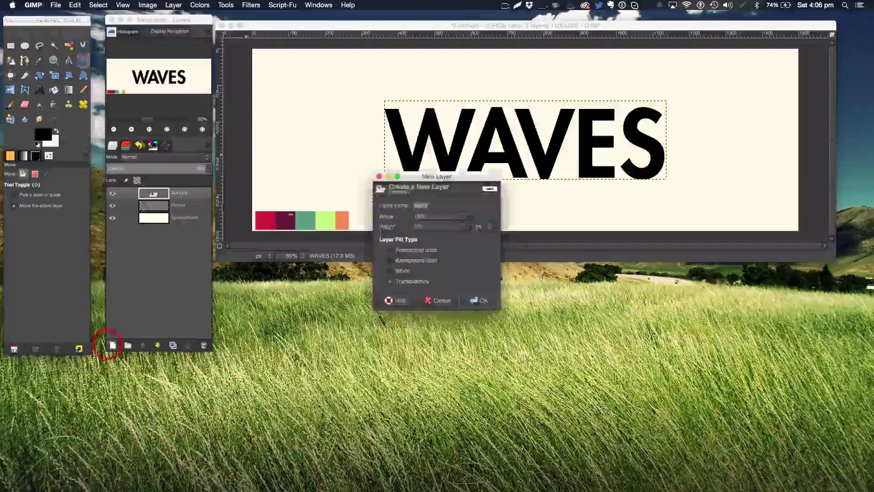
pyautogui.click(479, 300)
pyautogui.doubleClick(184, 193)
pyautogui.write('W')
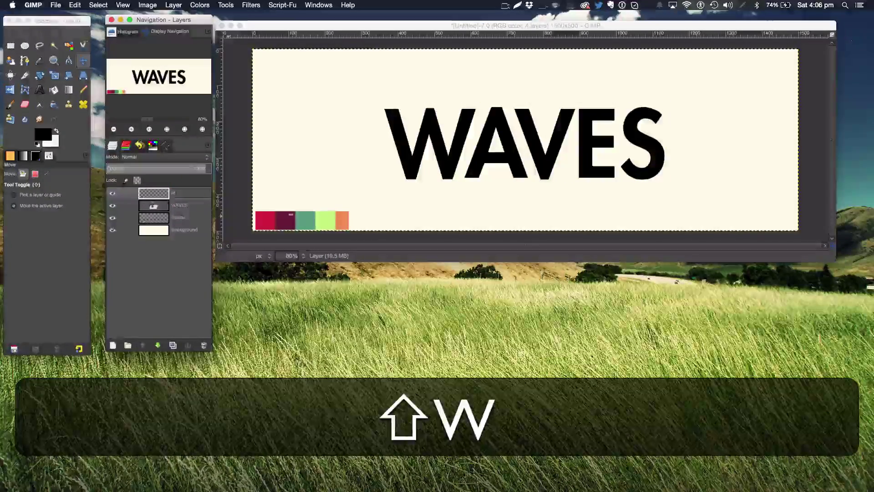
pyautogui.write('A')
pyautogui.write('s 1')
pyautogui.press('Return')
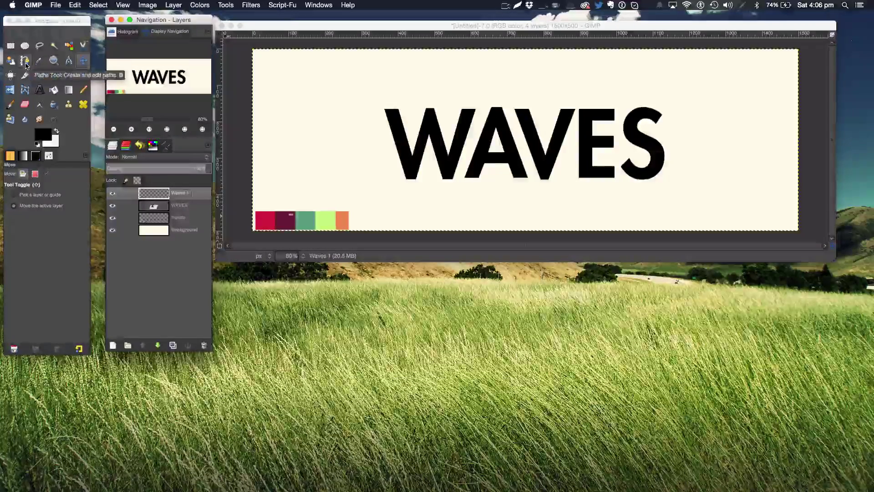
# Step: Draw a wavy path with the Paths tool across the middle of the WAVES lettering, extending slightly past both ends of the word
pyautogui.click(25, 62)
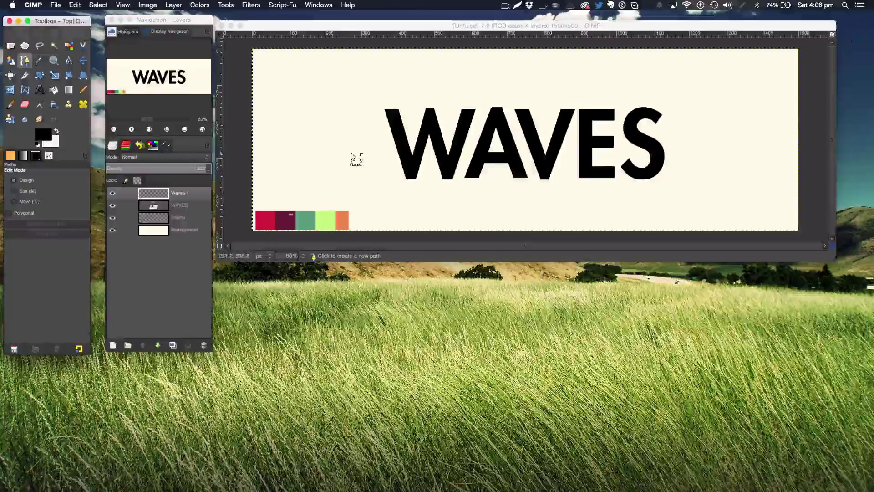
pyautogui.click(373, 146)
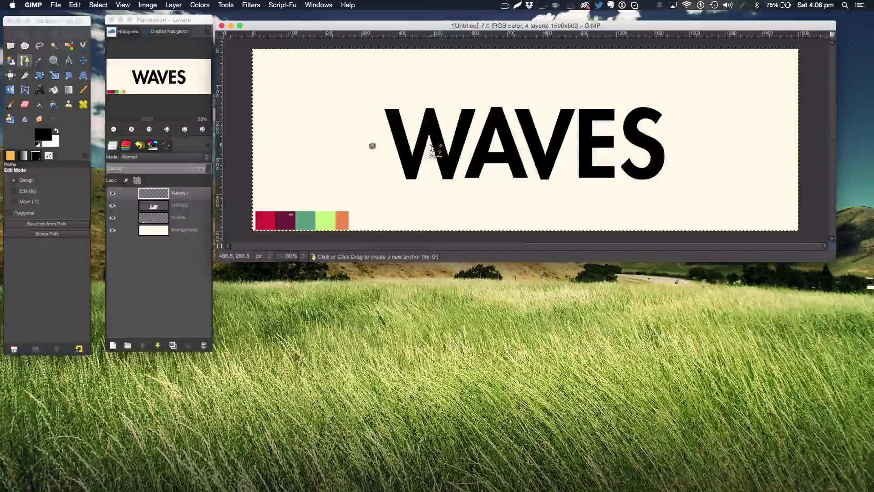
pyautogui.moveTo(462, 159); pyautogui.dragTo(467, 165)
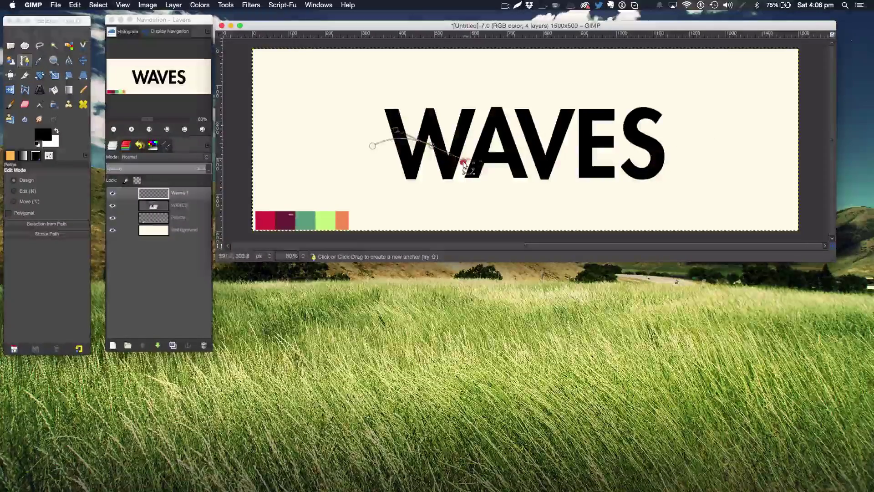
pyautogui.click(496, 145)
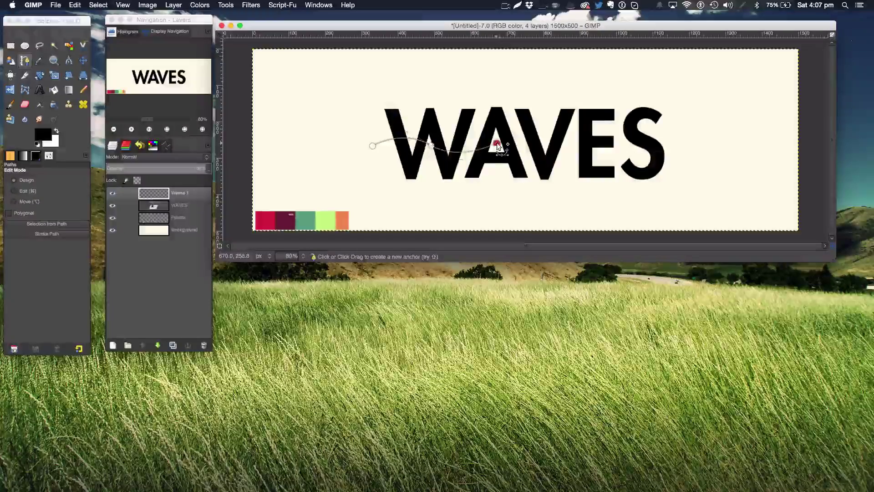
pyautogui.click(547, 146)
pyautogui.moveTo(570, 159); pyautogui.dragTo(573, 162)
pyautogui.click(594, 144)
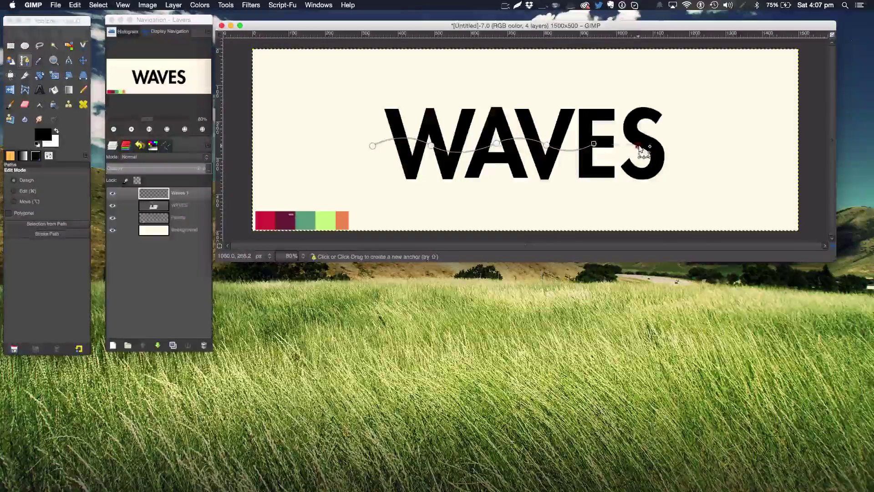
pyautogui.moveTo(660, 154); pyautogui.dragTo(684, 149)
# Step: Continue the path around beneath the lettering, close it at its starting anchor, and create a selection from it
pyautogui.click(697, 172)
pyautogui.click(690, 181)
pyautogui.click(676, 191)
pyautogui.click(585, 213)
pyautogui.click(441, 206)
pyautogui.click(354, 174)
pyautogui.press('super')
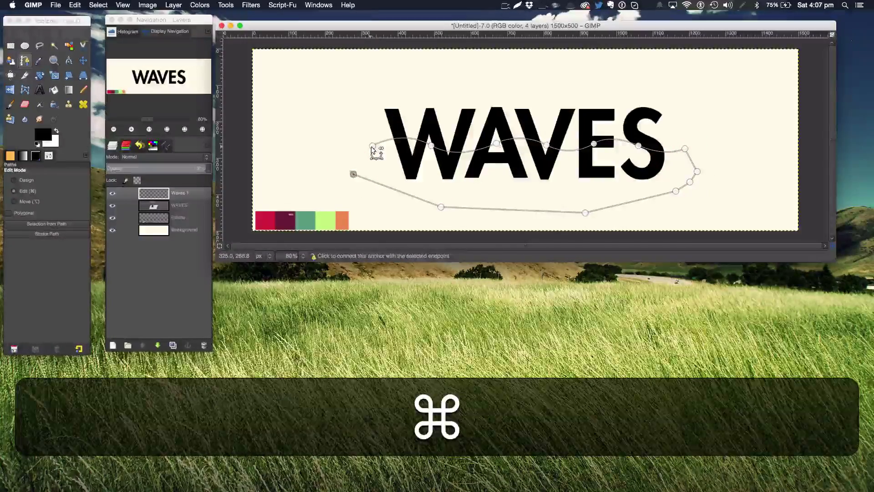
pyautogui.keyDown('super'); pyautogui.click(373, 148); pyautogui.keyUp('super')
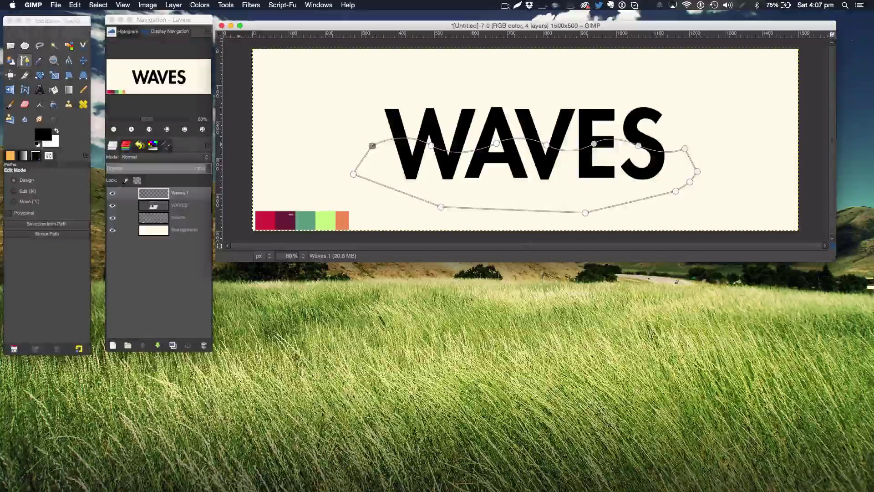
pyautogui.click(46, 224)
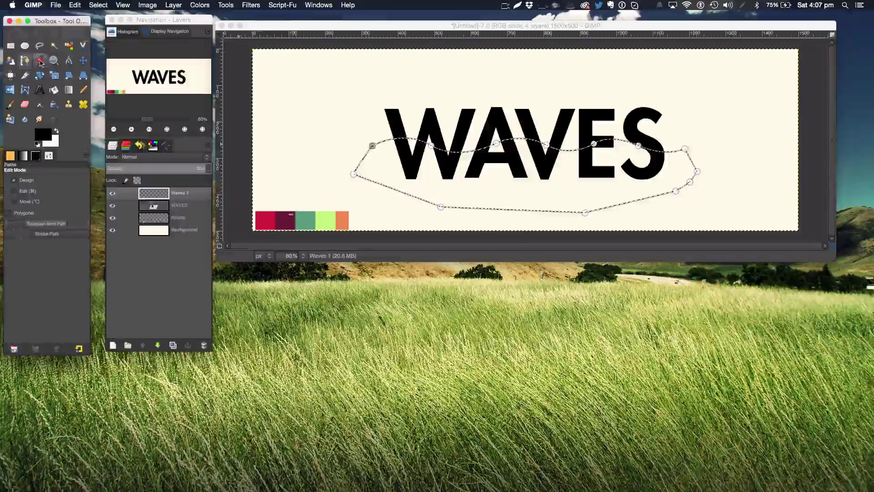
# Step: Pick the crimson swatch from the Palette layer, fill the wave selection with it on the Waves 1 layer, and deselect
pyautogui.click(39, 60)
pyautogui.click(157, 217)
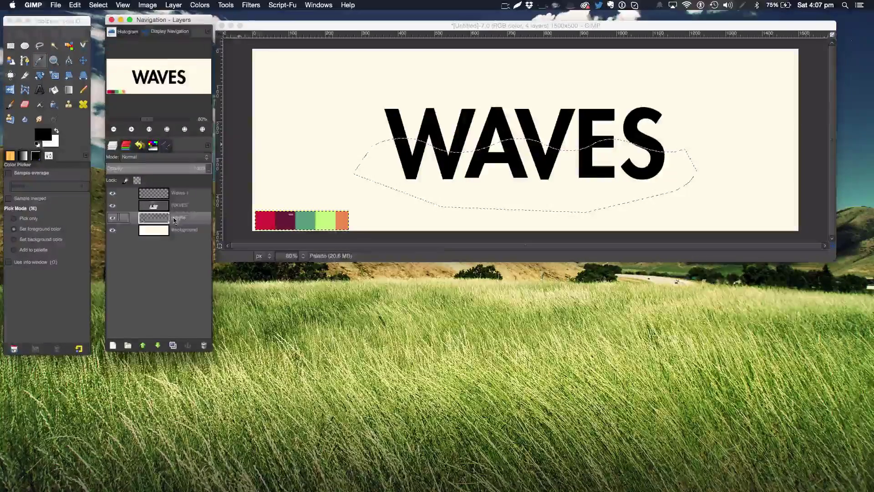
pyautogui.click(270, 223)
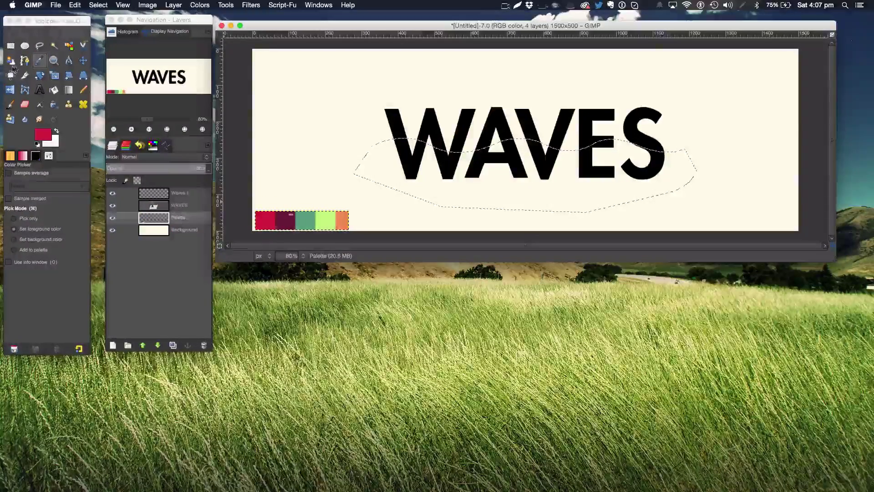
pyautogui.click(54, 90)
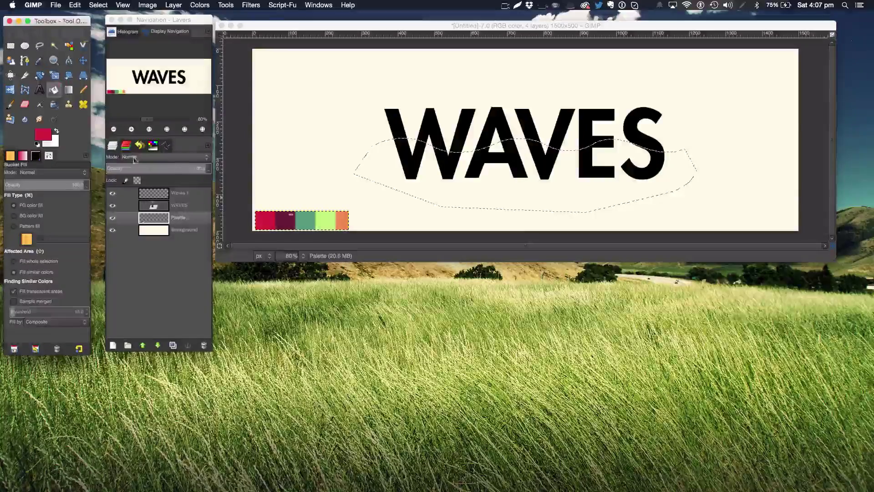
pyautogui.click(167, 193)
pyautogui.click(384, 143)
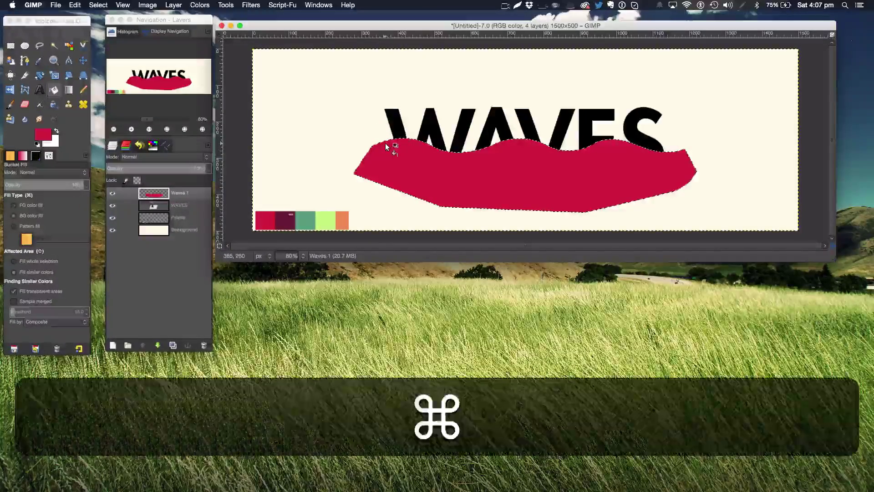
pyautogui.press('shift+super+a')
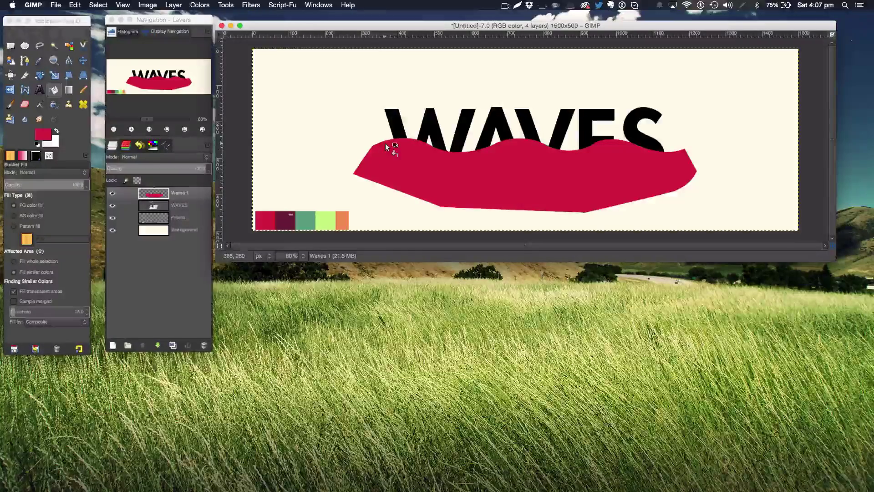
# Step: Move the crimson wave slightly down on the canvas and place a duplicate of its layer directly beneath the original
pyautogui.press('m')
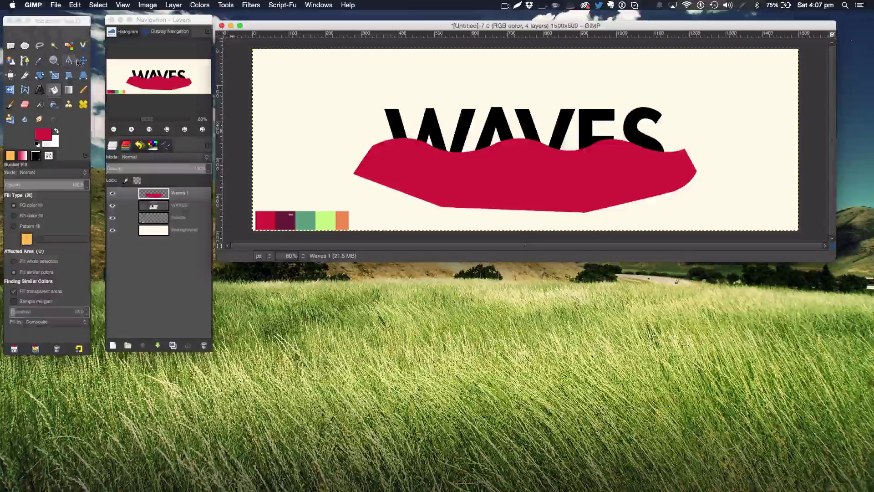
pyautogui.moveTo(381, 162); pyautogui.dragTo(382, 170)
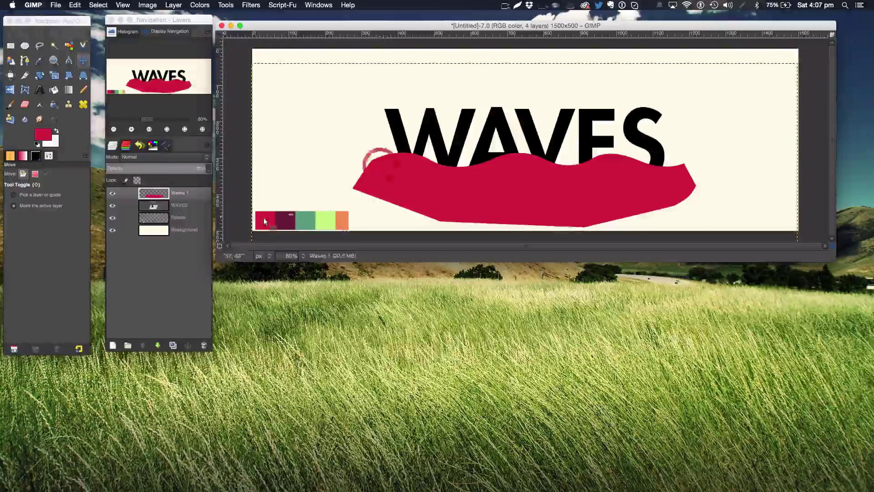
pyautogui.click(173, 345)
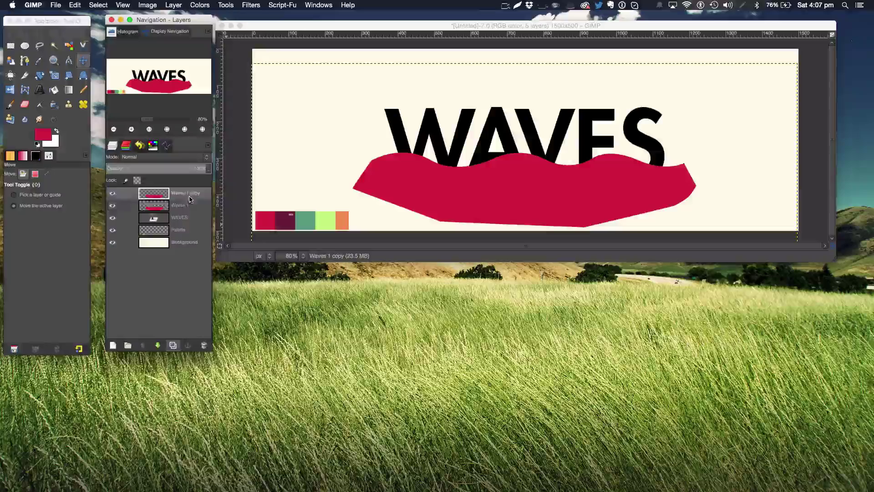
pyautogui.moveTo(191, 206); pyautogui.dragTo(187, 211)
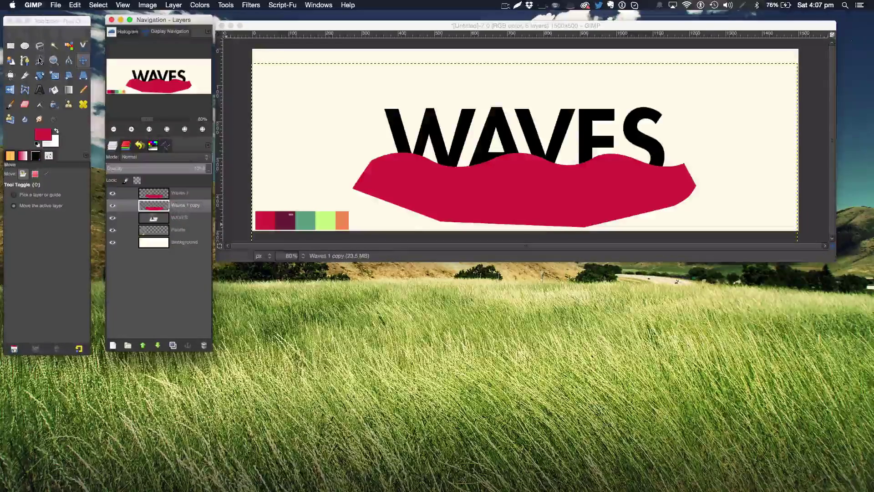
# Step: Pick the dark purple swatch from the Palette layer as the foreground colour
pyautogui.click(39, 60)
pyautogui.click(179, 231)
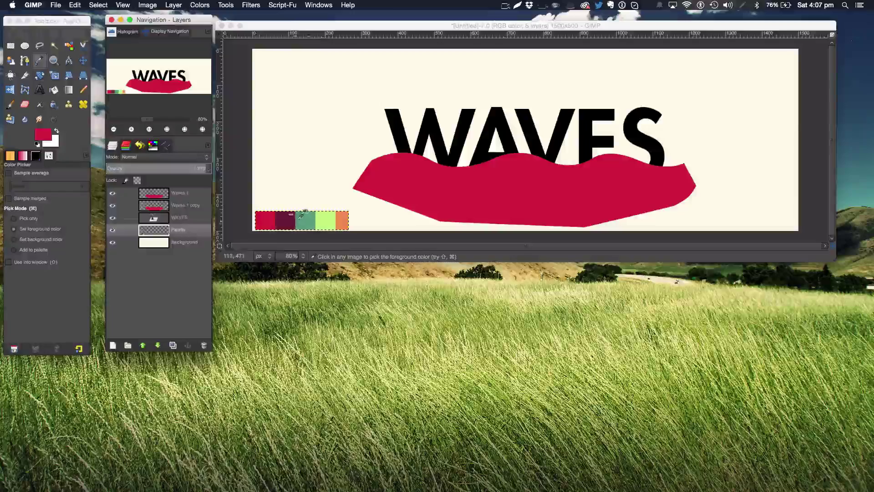
pyautogui.click(285, 220)
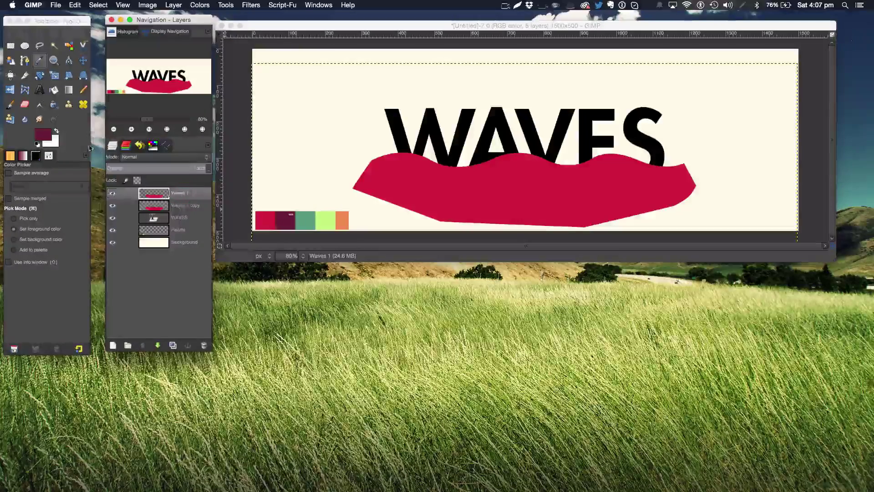
# Step: Select the duplicate wave layer's shape from its alpha and grow the selection by 2 px
pyautogui.click(190, 205)
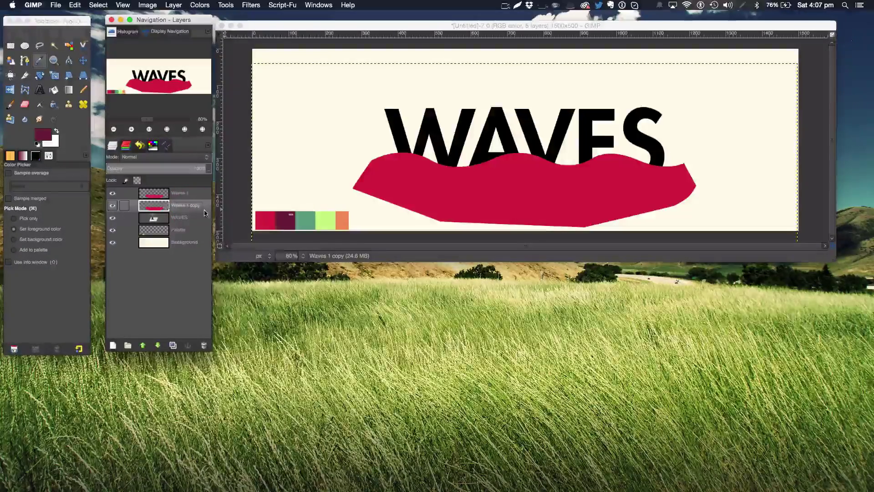
pyautogui.rightClick(205, 213)
pyautogui.click(270, 418)
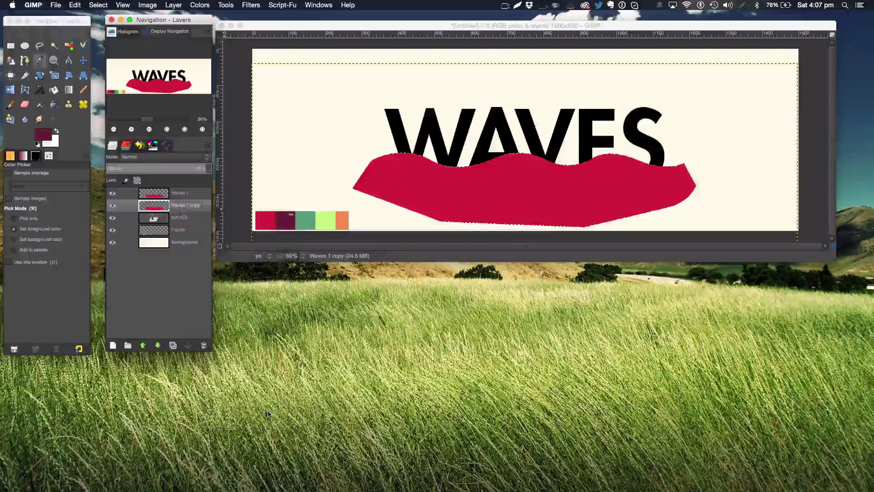
pyautogui.click(97, 5)
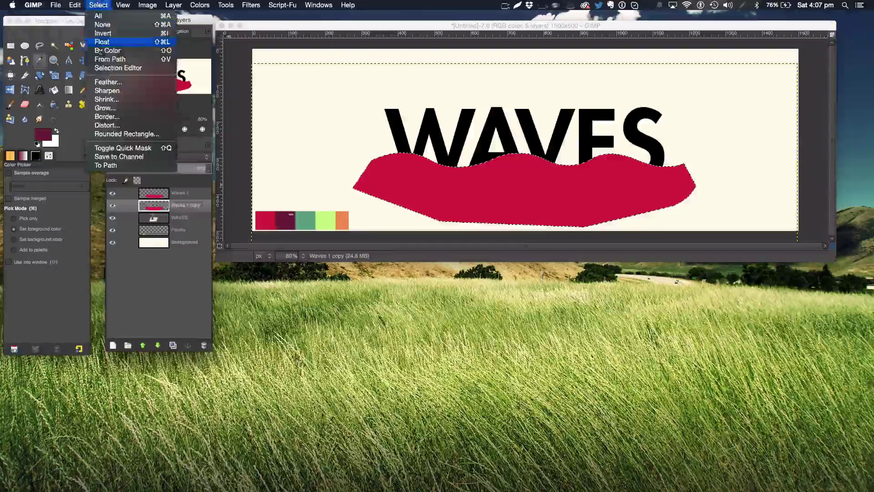
pyautogui.click(107, 108)
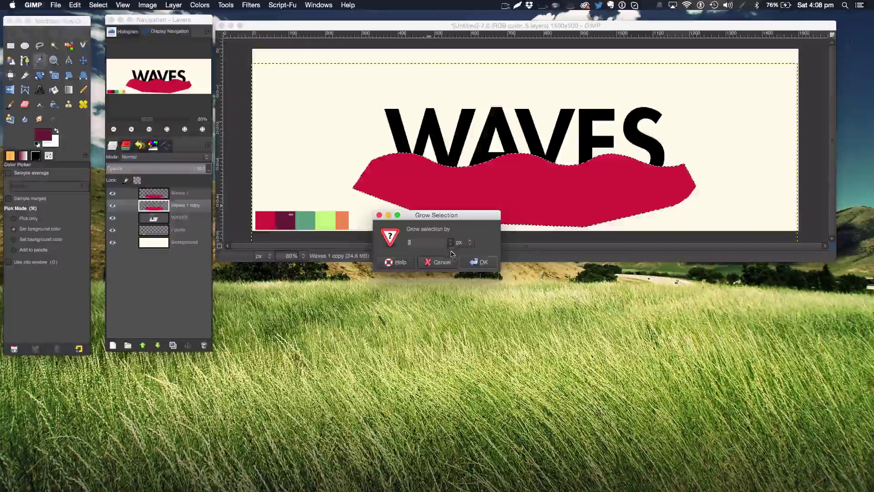
pyautogui.click(469, 263)
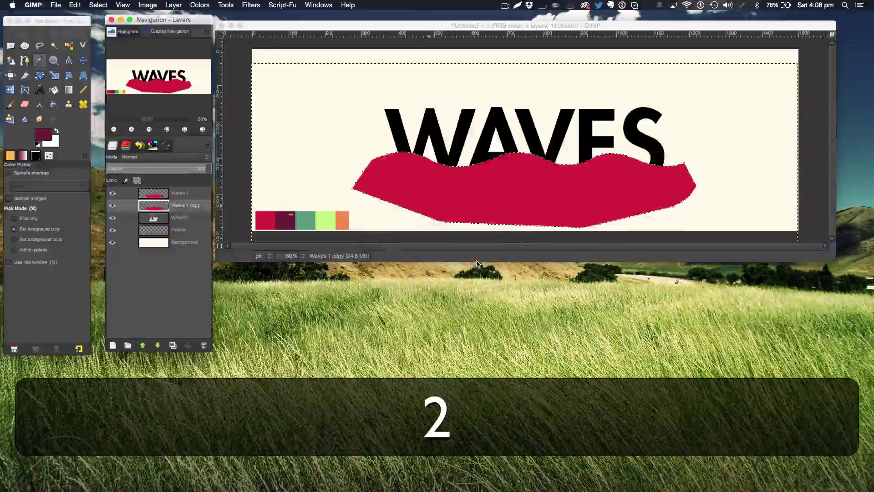
# Step: Bucket-fill the expanded border of the selection with dark purple on the duplicate wave layer, and deselect
pyautogui.click(54, 90)
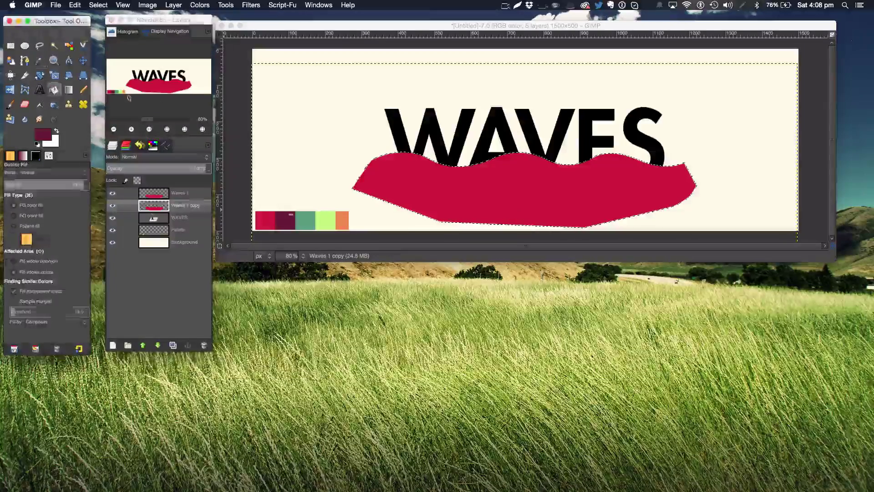
pyautogui.click(411, 153)
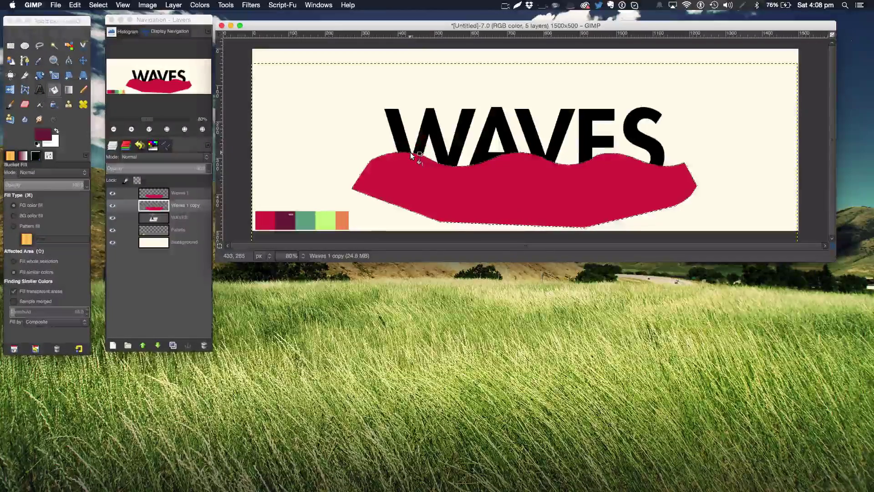
pyautogui.press('shift+super')
pyautogui.press('shift+super+a')
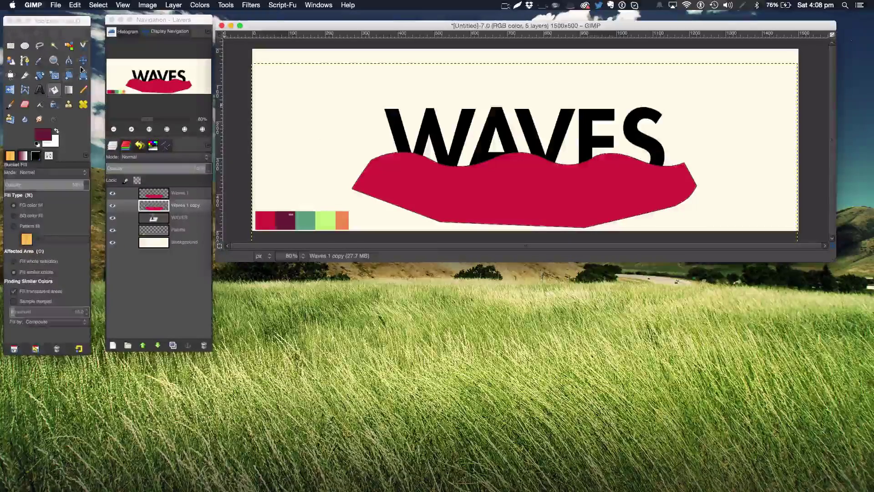
# Step: Try nudging the duplicate wave layer behind the crimson wave, and undo the move
pyautogui.click(83, 60)
pyautogui.click(434, 164)
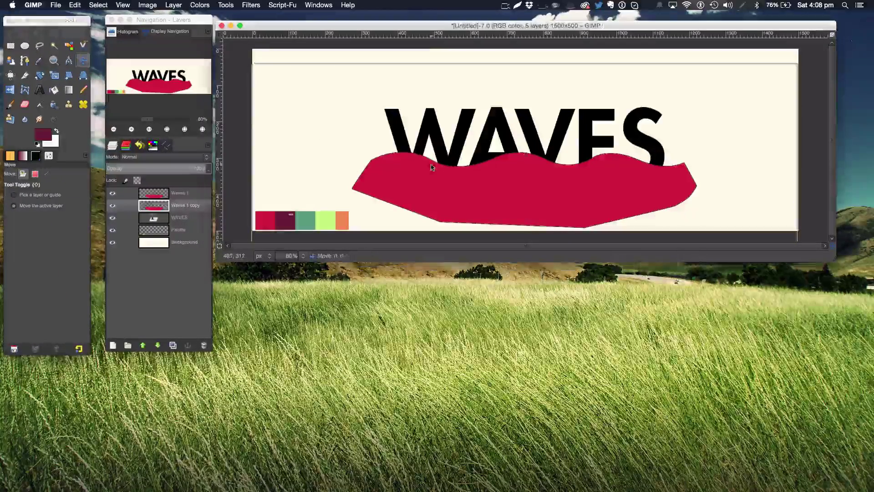
pyautogui.moveTo(435, 164); pyautogui.dragTo(432, 163)
pyautogui.press('super+z')
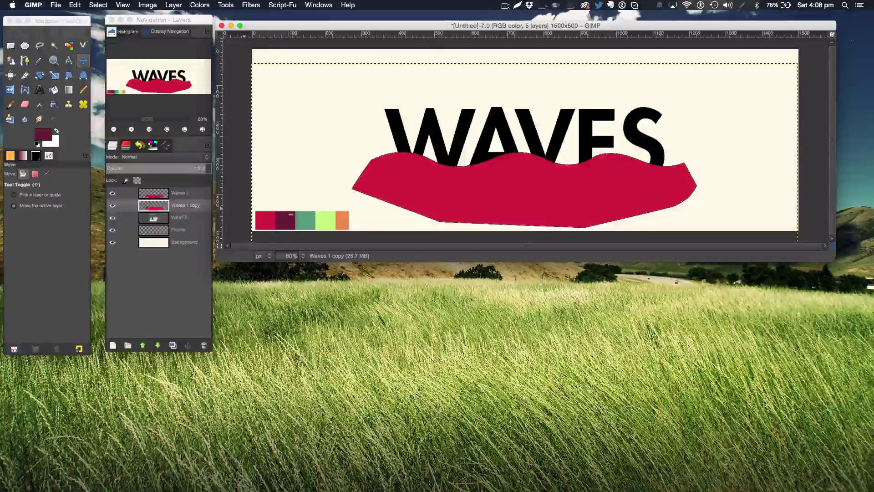
# Step: Fill the duplicate wave's whole alpha-selected shape with dark purple, deselect, and shift the layer slightly up behind the crimson wave
pyautogui.rightClick(203, 205)
pyautogui.click(224, 406)
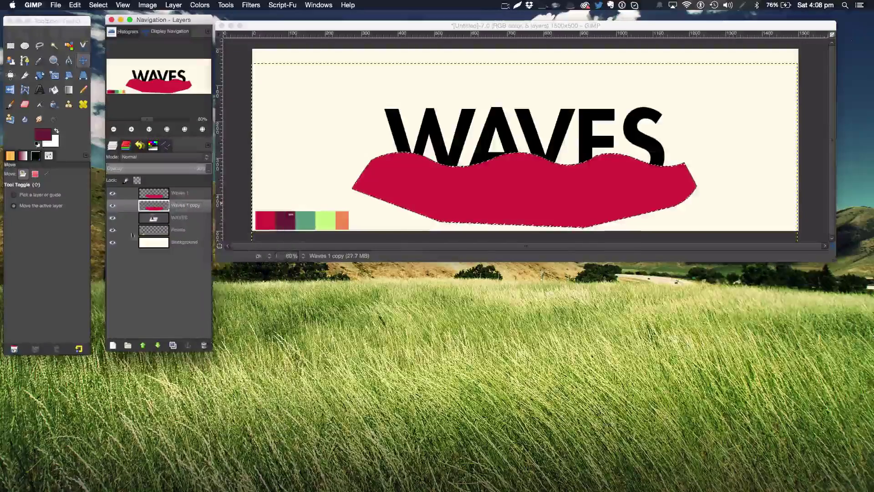
pyautogui.click(54, 91)
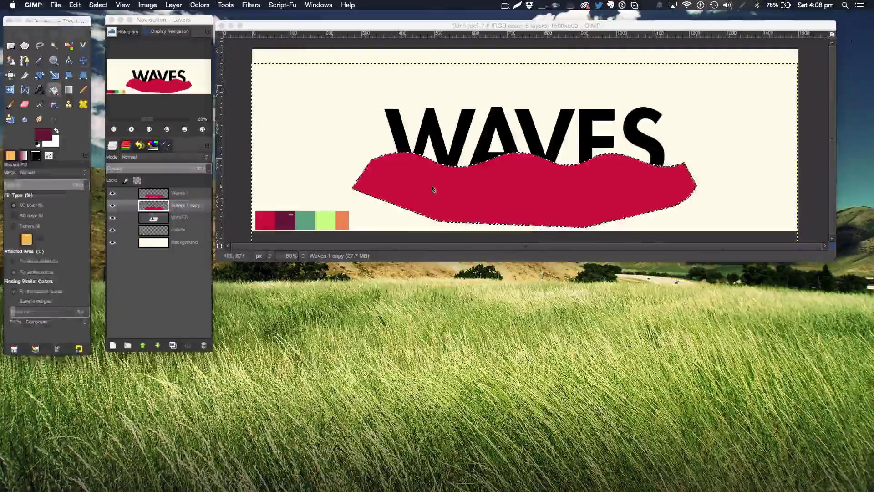
pyautogui.click(433, 190)
pyautogui.press('super+shift+a')
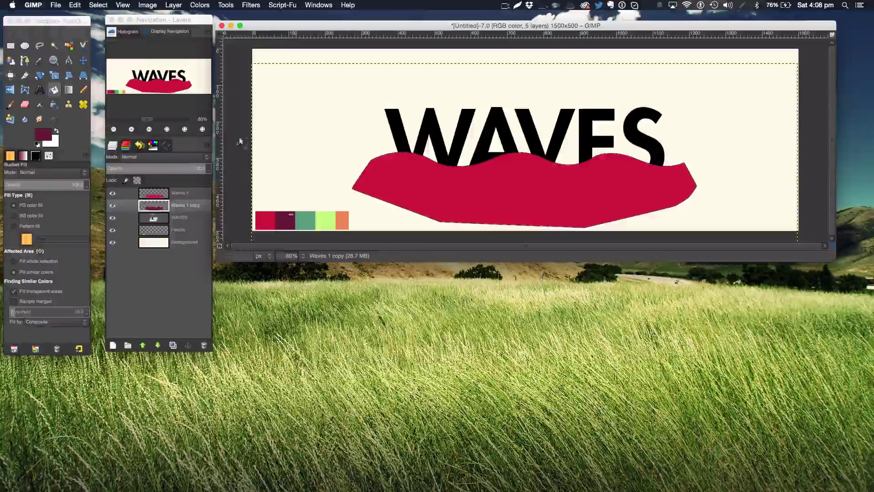
pyautogui.press('m')
pyautogui.moveTo(420, 167); pyautogui.dragTo(420, 160)
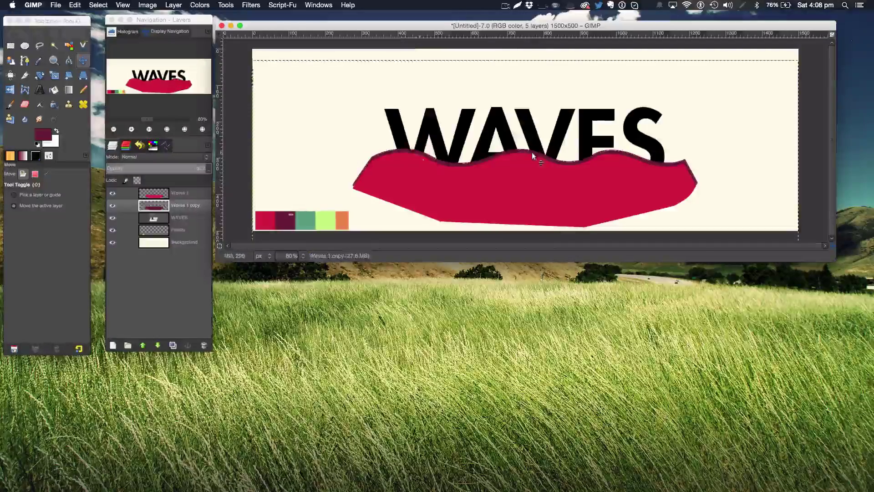
# Step: Examine the purple wave's edge against the WAVES lettering up close
pyautogui.click(54, 60)
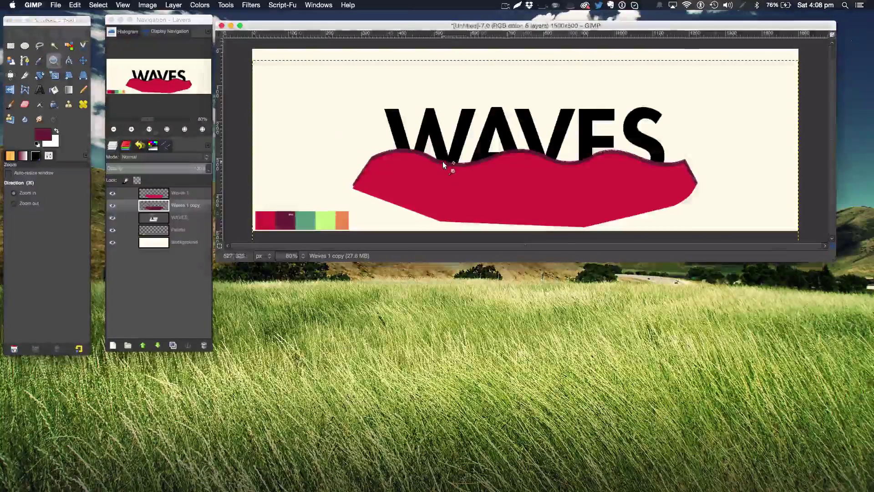
pyautogui.click(442, 161)
pyautogui.click(442, 161)
pyautogui.click(443, 161)
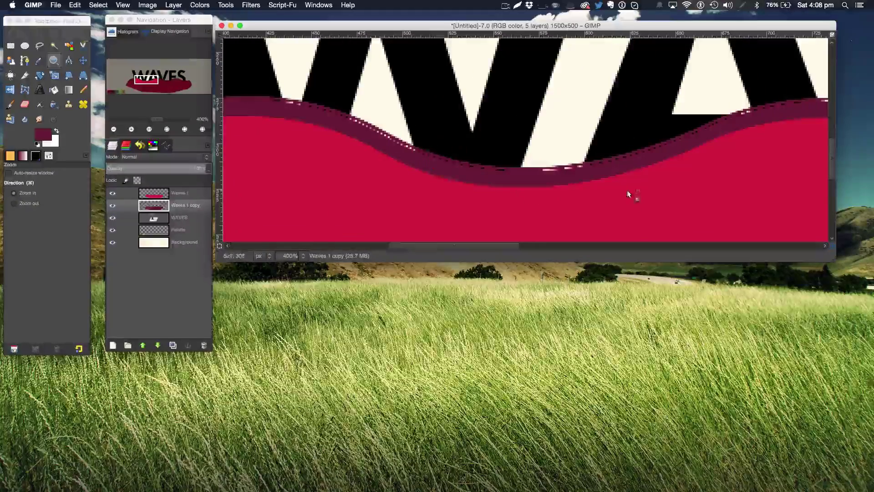
pyautogui.press('alt+super')
pyautogui.keyDown('super'); pyautogui.click(499, 179); pyautogui.keyUp('super')
pyautogui.keyDown('super'); pyautogui.click(499, 179); pyautogui.keyUp('super')
pyautogui.keyDown('super'); pyautogui.click(499, 179); pyautogui.keyUp('super')
pyautogui.keyDown('super'); pyautogui.click(501, 180); pyautogui.keyUp('super')
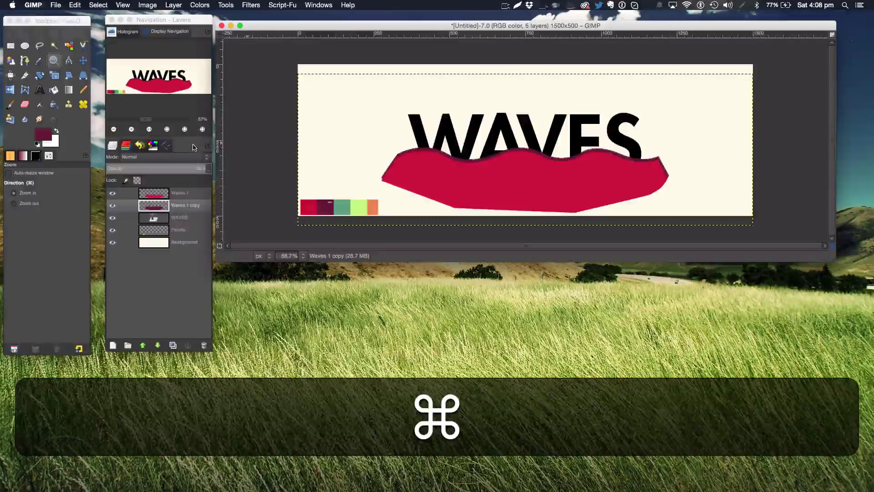
# Step: Duplicate the purple wave layer, place the copy beneath it, and pick the teal green swatch from the Palette layer as foreground colour
pyautogui.click(173, 345)
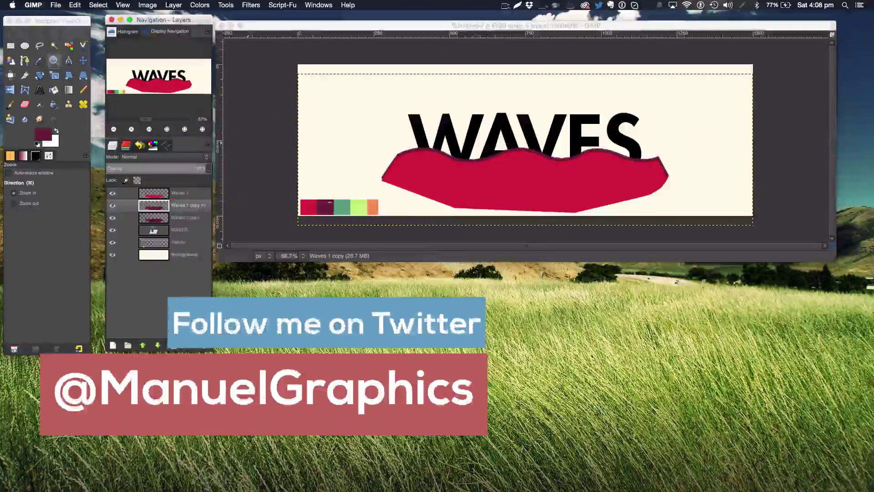
pyautogui.moveTo(177, 207); pyautogui.dragTo(181, 218)
pyautogui.click(170, 242)
pyautogui.click(40, 60)
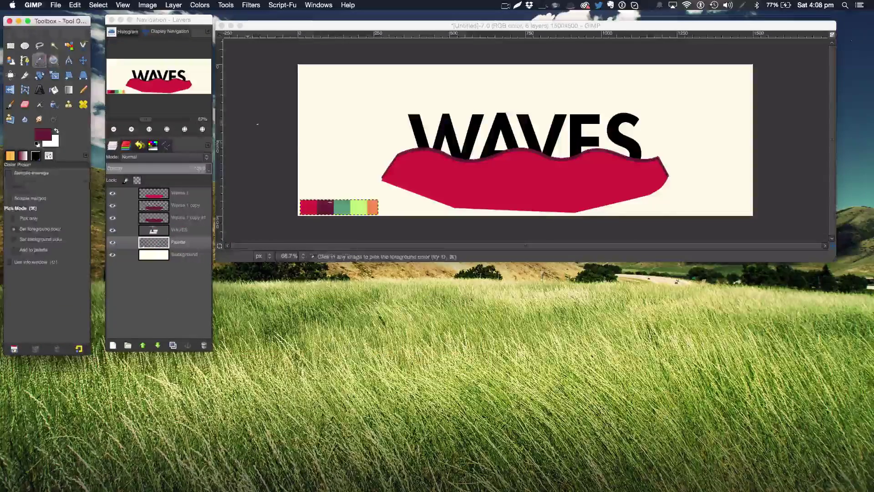
pyautogui.click(344, 206)
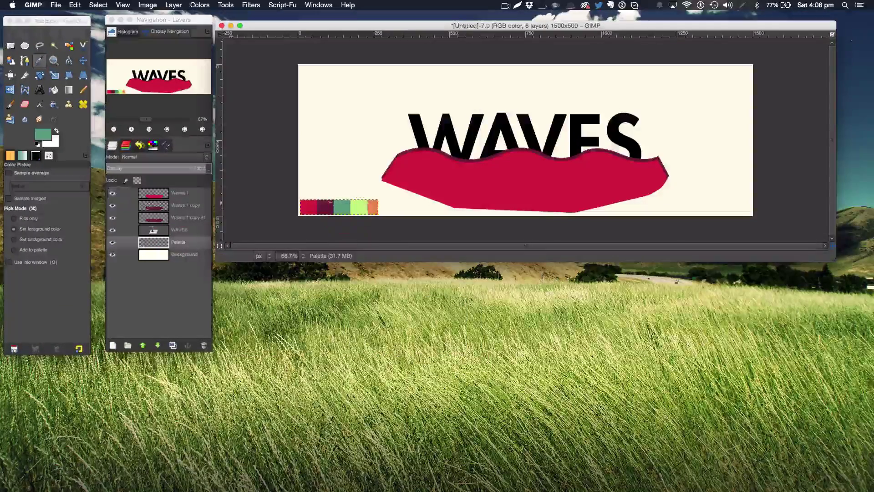
# Step: Select the lower purple wave copy's shape from its alpha and grow the selection by 2 px
pyautogui.rightClick(184, 219)
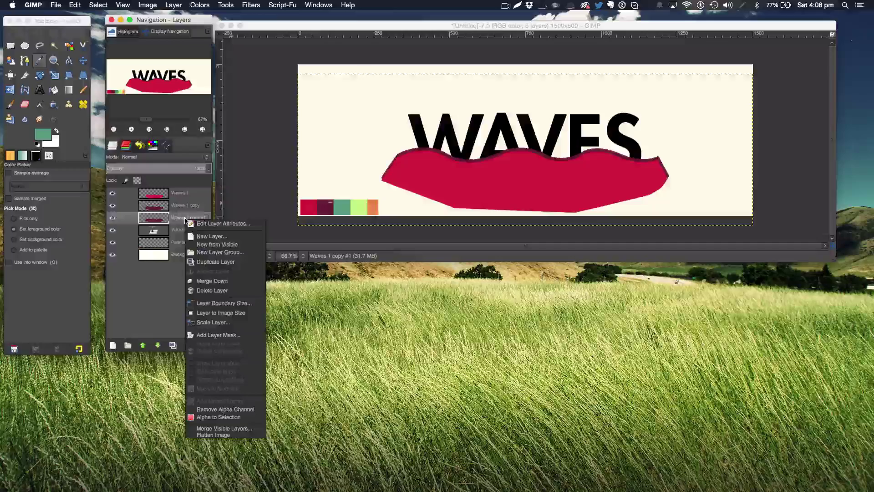
pyautogui.click(218, 416)
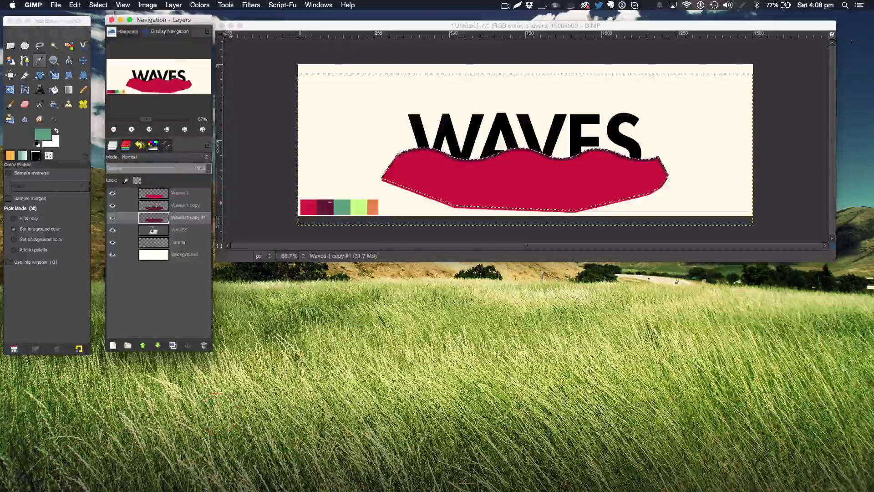
pyautogui.click(98, 5)
pyautogui.click(105, 116)
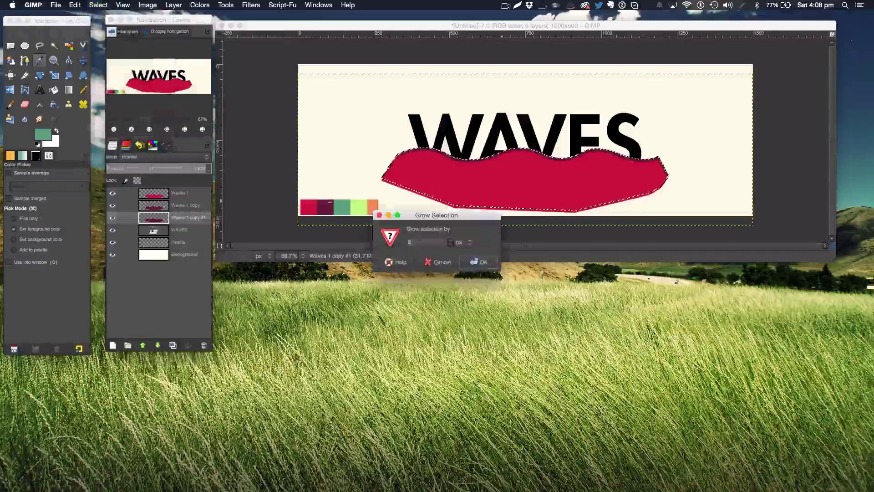
pyautogui.click(484, 258)
# Step: Bucket-fill the grown selection with teal green on the lower wave copy, and deselect
pyautogui.hotkey('shift', 'b')
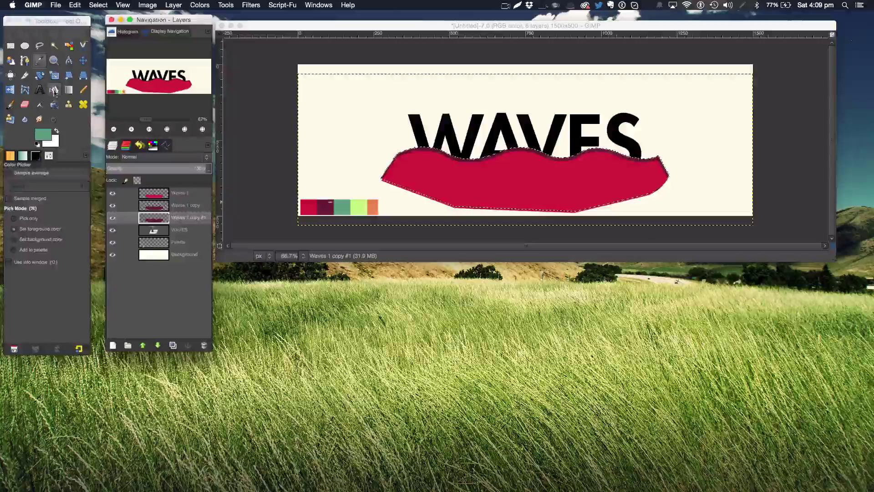
pyautogui.click(499, 182)
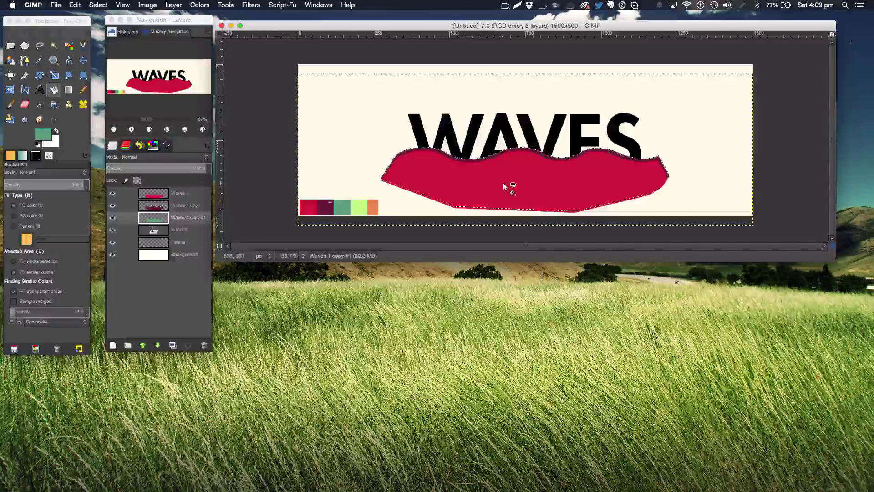
pyautogui.press('shift+super+a')
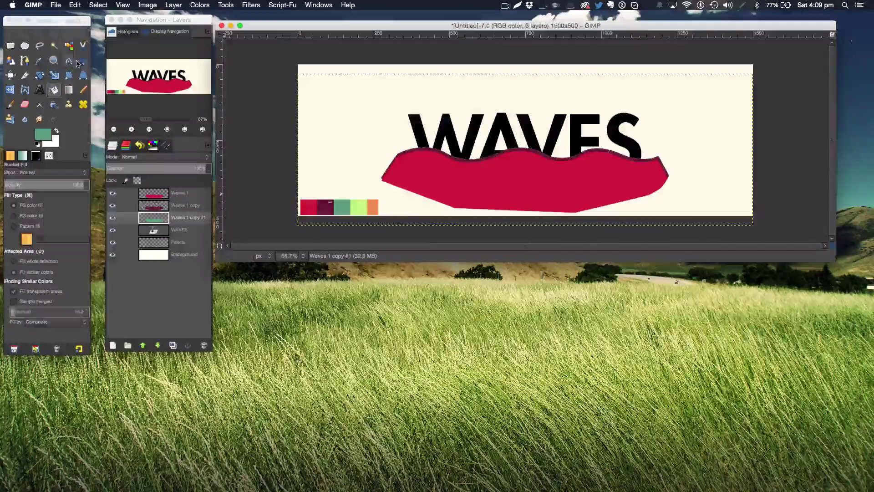
# Step: Move the teal wave up behind the purple one, and raise the purple wave to widen its band above the crimson wave
pyautogui.press('m')
pyautogui.moveTo(470, 180); pyautogui.dragTo(469, 173)
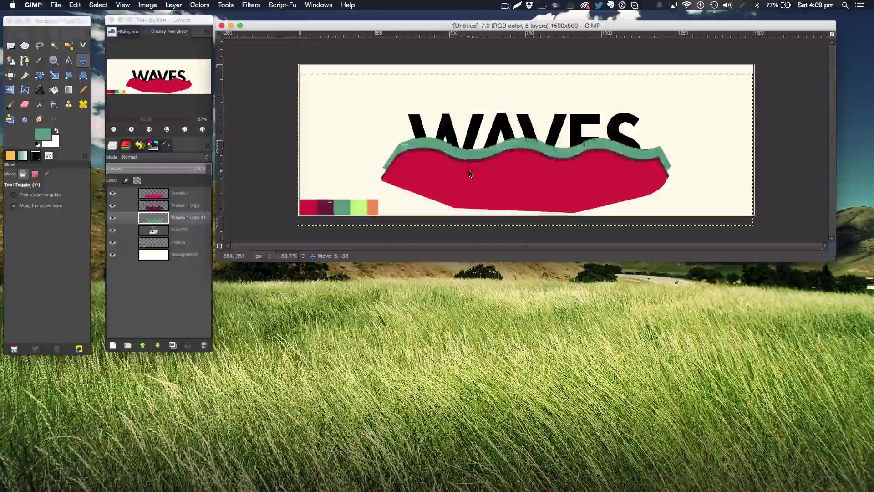
pyautogui.click(182, 206)
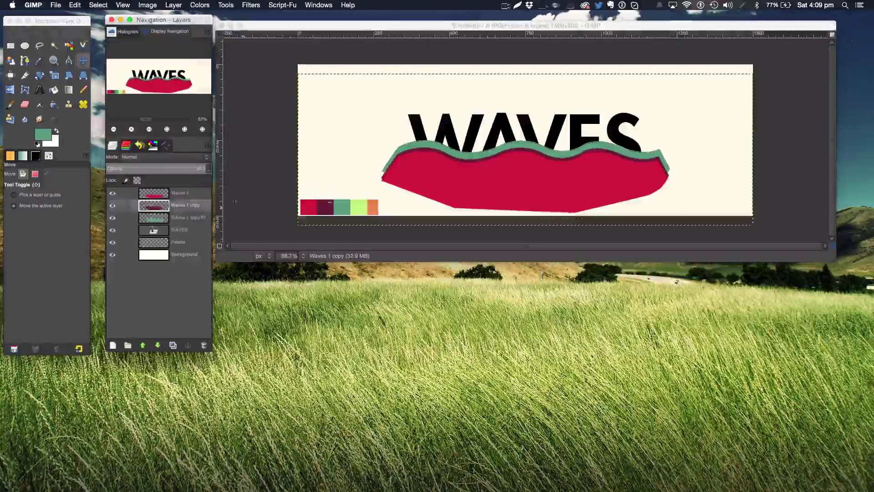
pyautogui.moveTo(426, 167); pyautogui.dragTo(440, 143)
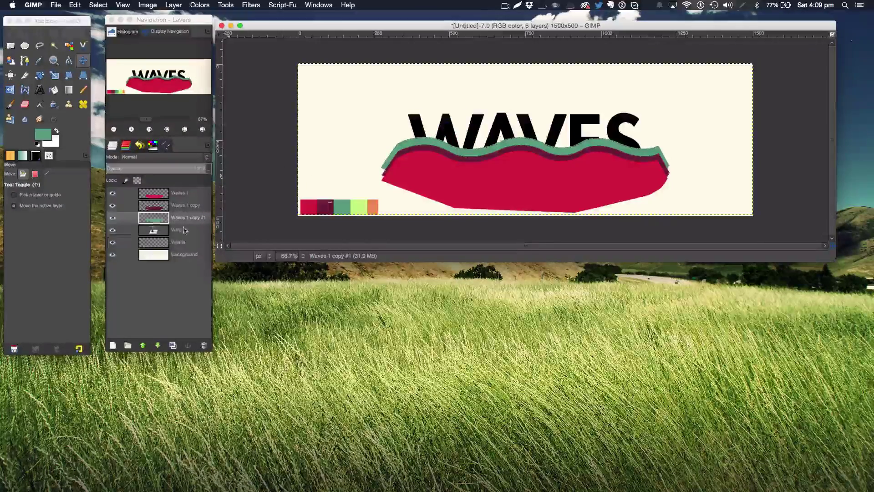
# Step: Duplicate the teal wave layer, place the copy beneath it, and pick the lime green swatch from the Palette layer as foreground colour
pyautogui.click(174, 345)
pyautogui.moveTo(197, 221); pyautogui.dragTo(185, 235)
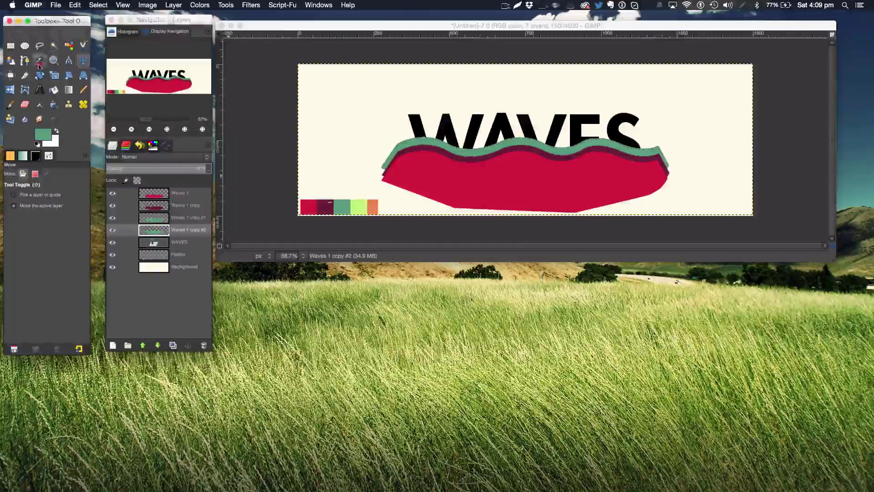
pyautogui.click(39, 60)
pyautogui.click(180, 254)
pyautogui.click(363, 206)
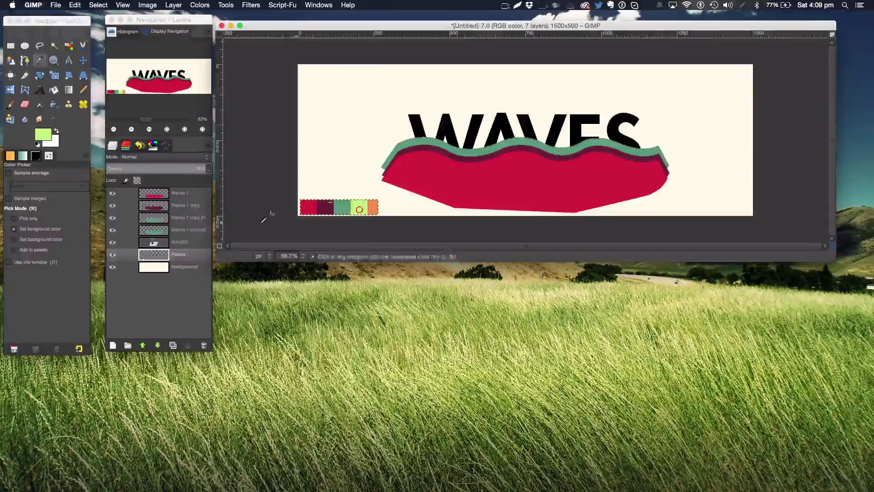
# Step: Select the lower teal wave copy's shape from its alpha and grow the selection
pyautogui.click(192, 230)
pyautogui.rightClick(190, 231)
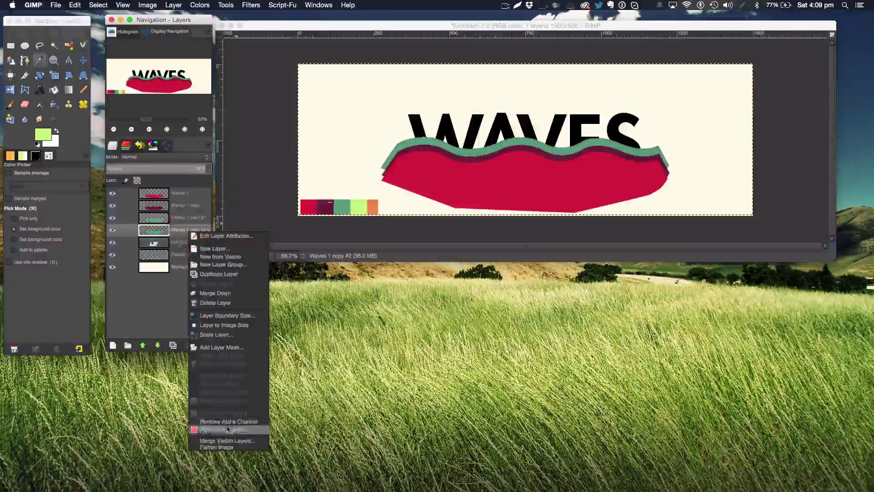
pyautogui.click(223, 428)
pyautogui.click(99, 5)
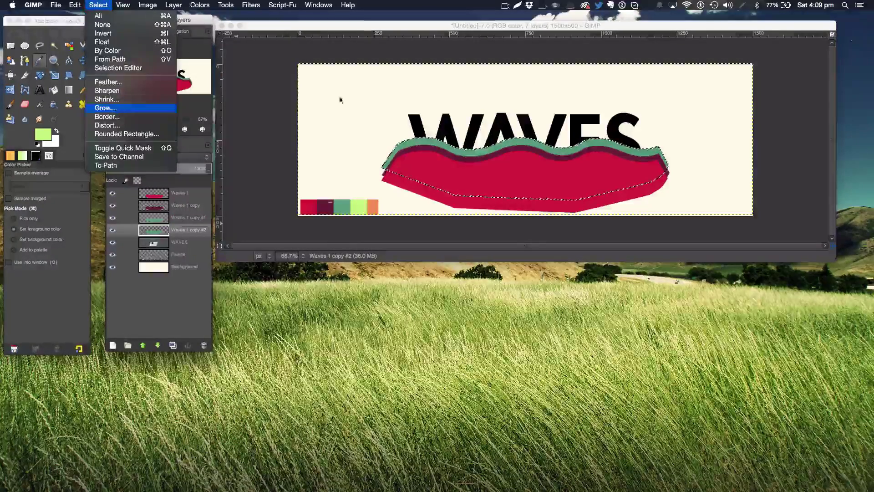
pyautogui.click(115, 108)
pyautogui.click(479, 262)
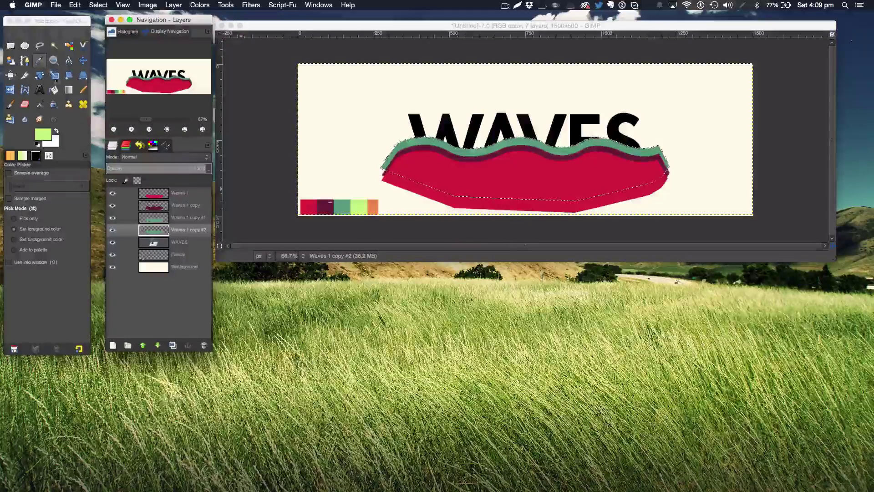
# Step: Bucket-fill the selected copy with lime green, deselect, and move it up to form a band above the teal wave
pyautogui.click(54, 89)
pyautogui.click(461, 182)
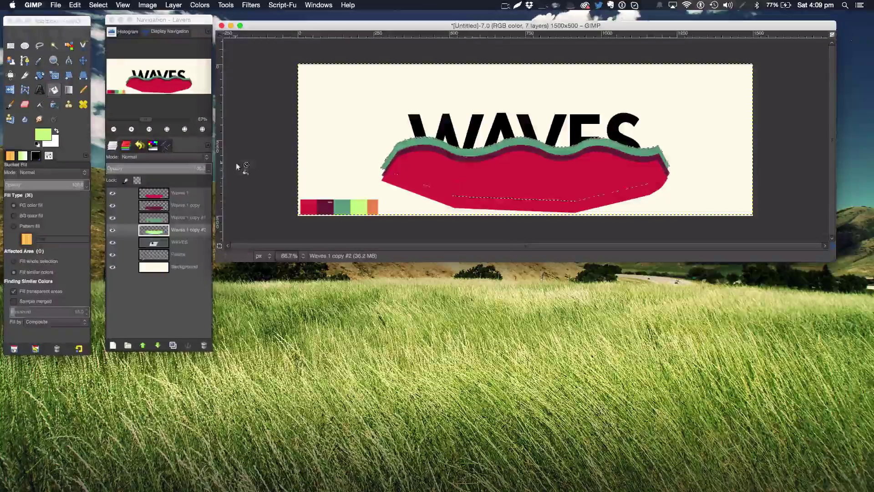
pyautogui.press('shift+super+a')
pyautogui.click(83, 60)
pyautogui.moveTo(422, 165); pyautogui.dragTo(419, 154)
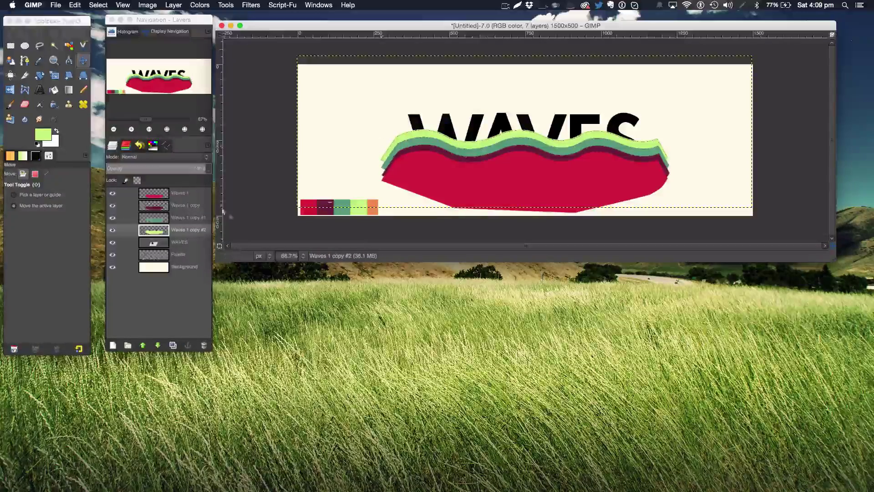
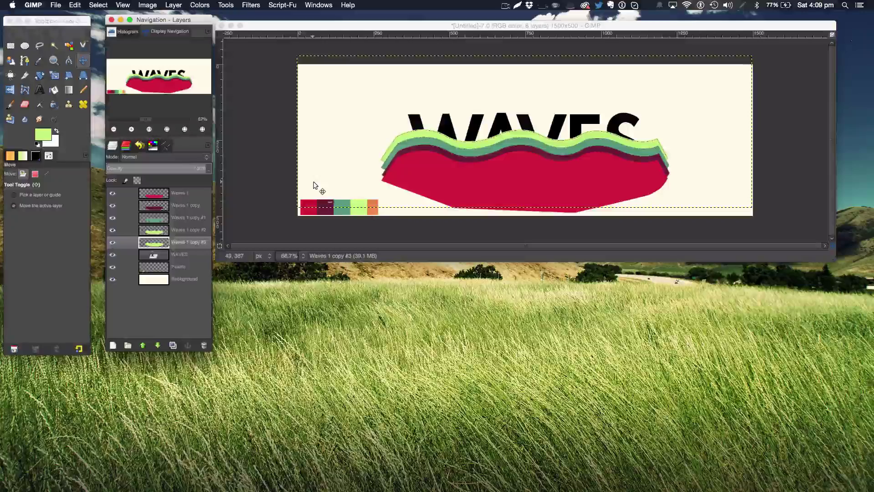
# Step: Pick the orange swatch from the Palette layer as the foreground colour
pyautogui.click(40, 61)
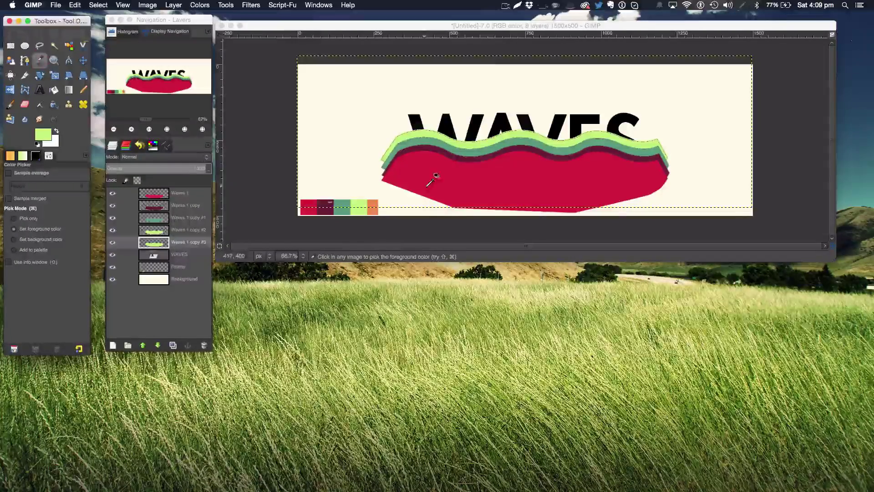
pyautogui.click(177, 266)
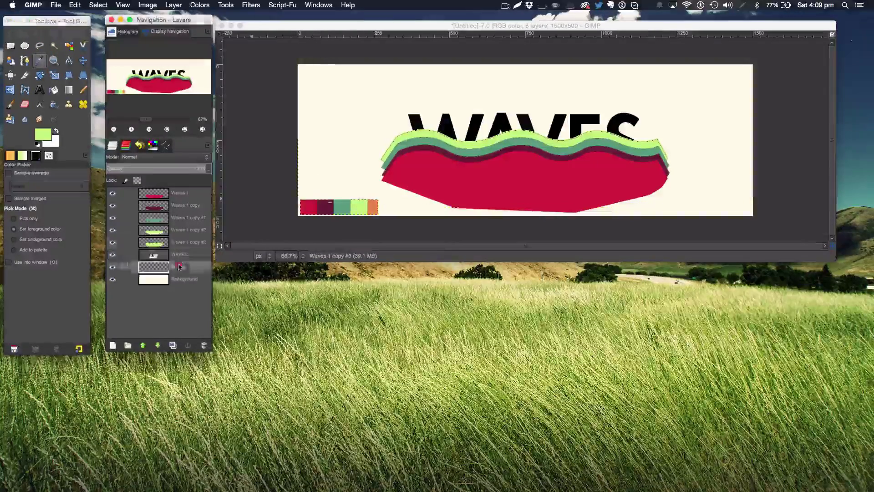
pyautogui.click(374, 207)
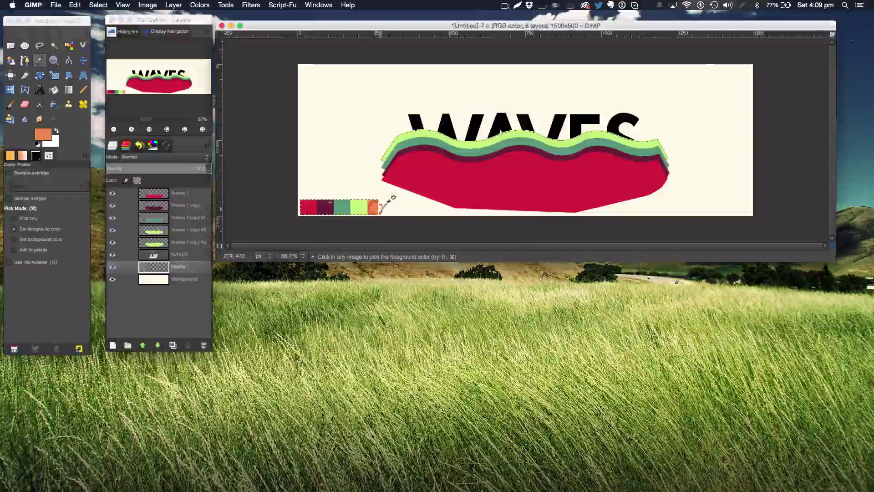
# Step: Fill the lowest wave copy's alpha-selected shape with orange, deselect, and move it up to form a band above the lime wave
pyautogui.rightClick(180, 243)
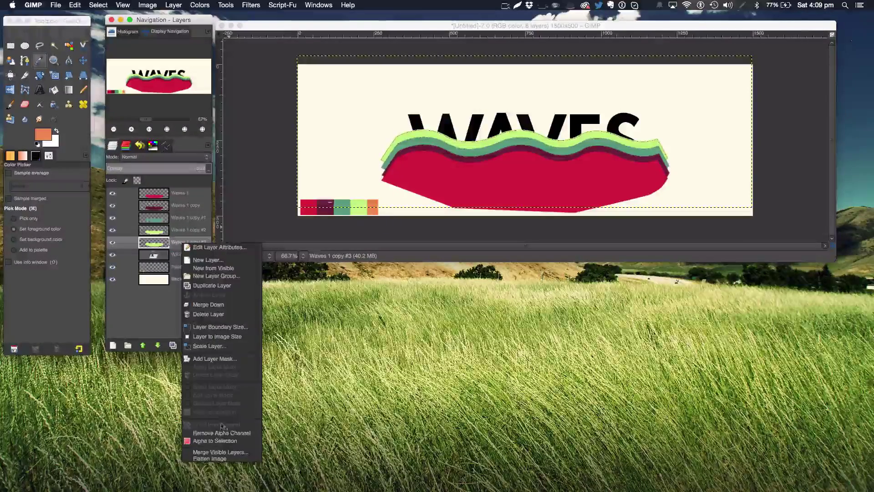
pyautogui.click(230, 440)
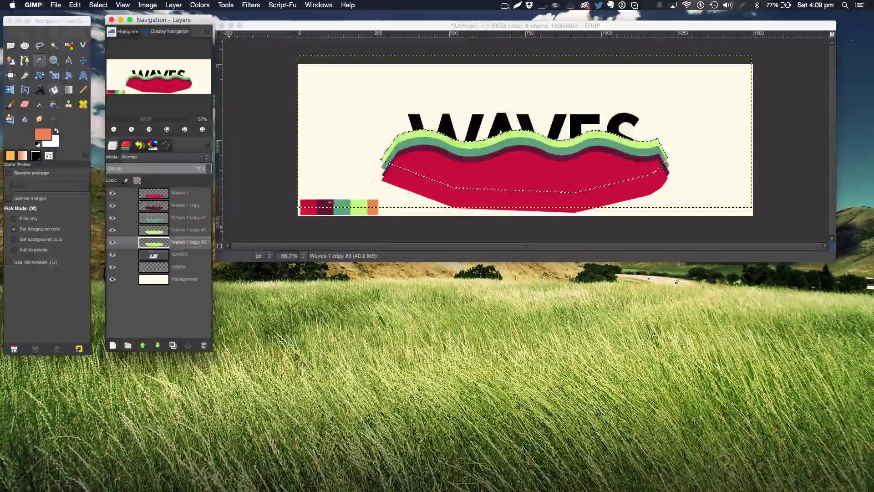
pyautogui.click(54, 90)
pyautogui.click(541, 185)
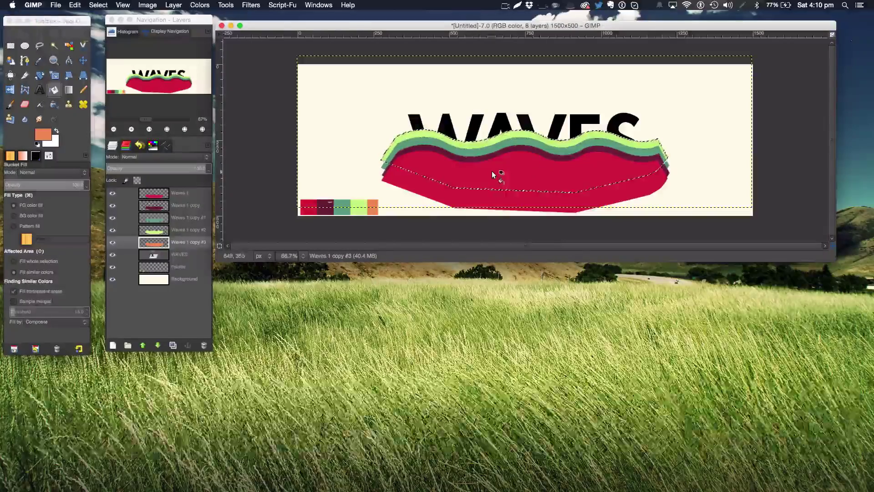
pyautogui.press('shift+super+a')
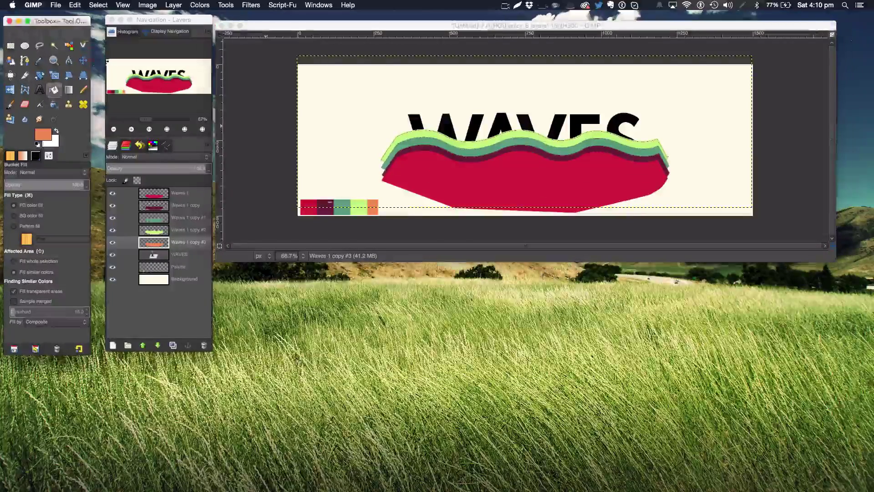
pyautogui.press('m')
pyautogui.moveTo(485, 169); pyautogui.dragTo(483, 159)
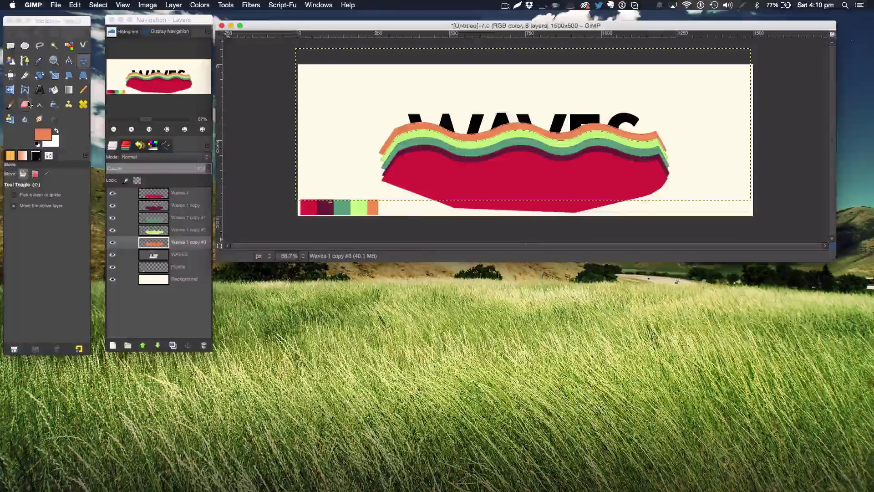
# Step: Select the orange wave layer's shape from its alpha and paint orange over its upper edge with the Hardness 100 paintbrush
pyautogui.click(10, 104)
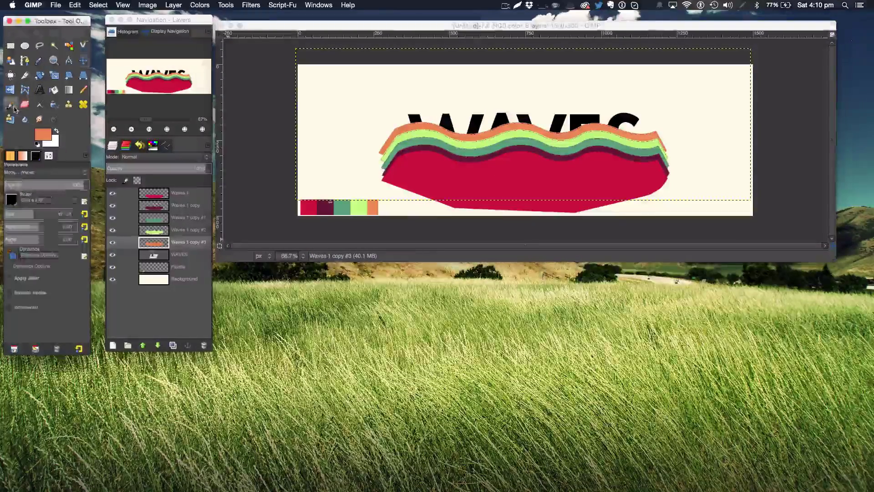
pyautogui.click(11, 200)
pyautogui.click(57, 252)
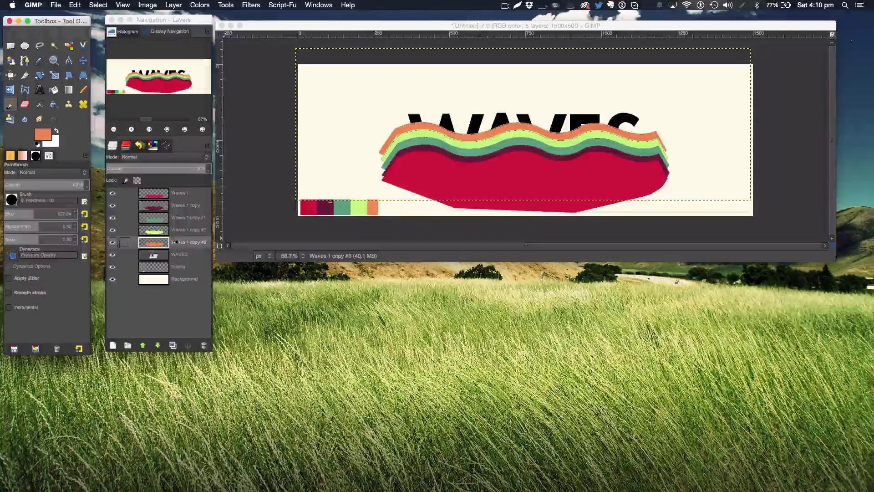
pyautogui.rightClick(185, 245)
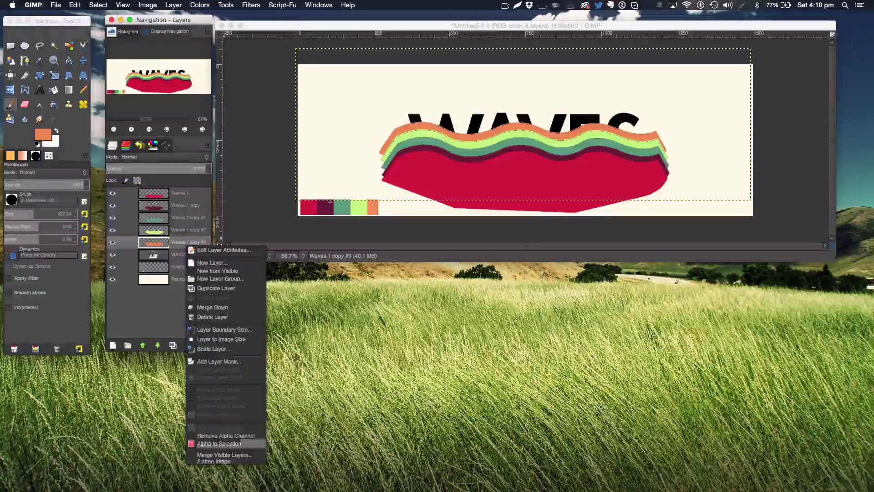
pyautogui.click(223, 444)
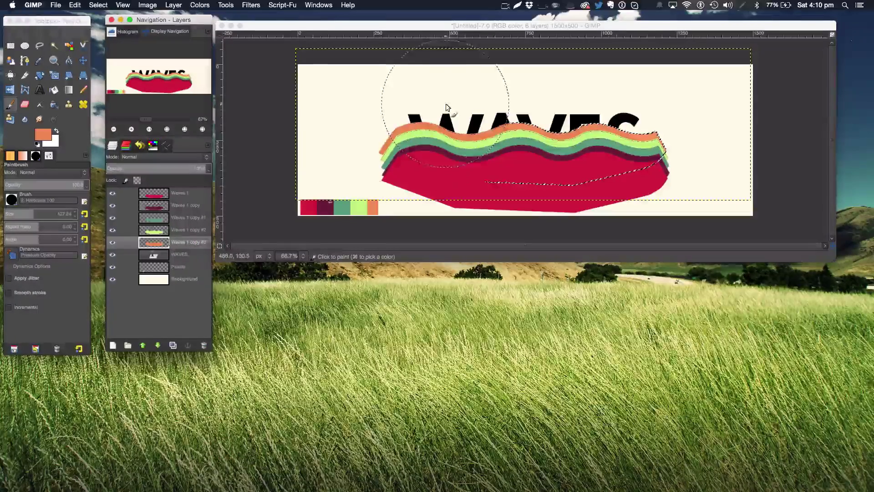
pyautogui.click(405, 130)
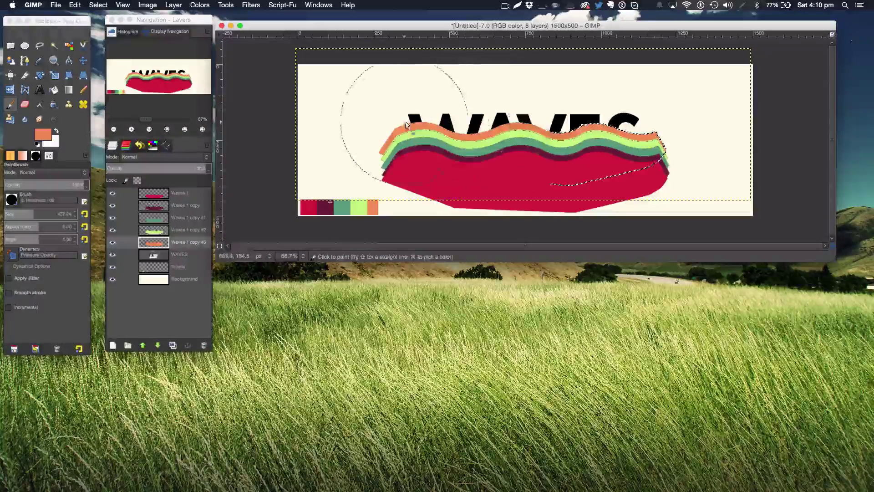
pyautogui.click(433, 124)
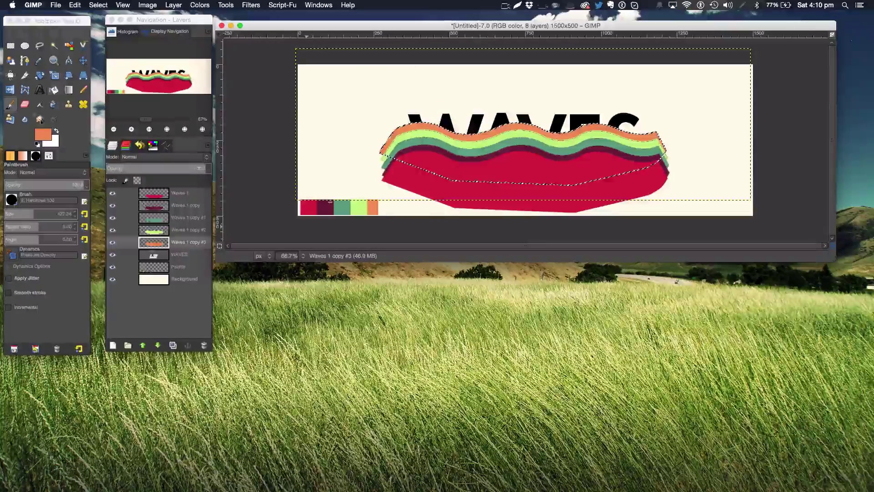
# Step: Reduce the paintbrush size and paint orange along the orange wave's upper edge beneath the first letters of WAVES
pyautogui.click(53, 60)
pyautogui.click(448, 128)
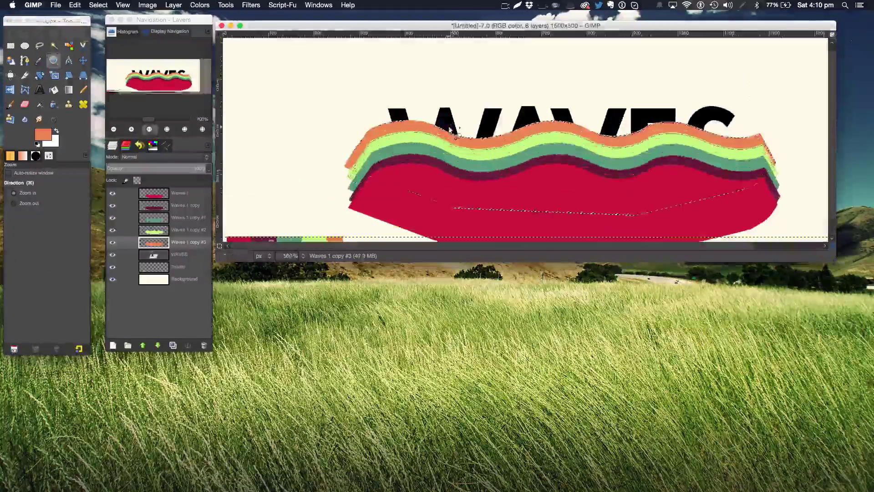
pyautogui.click(448, 128)
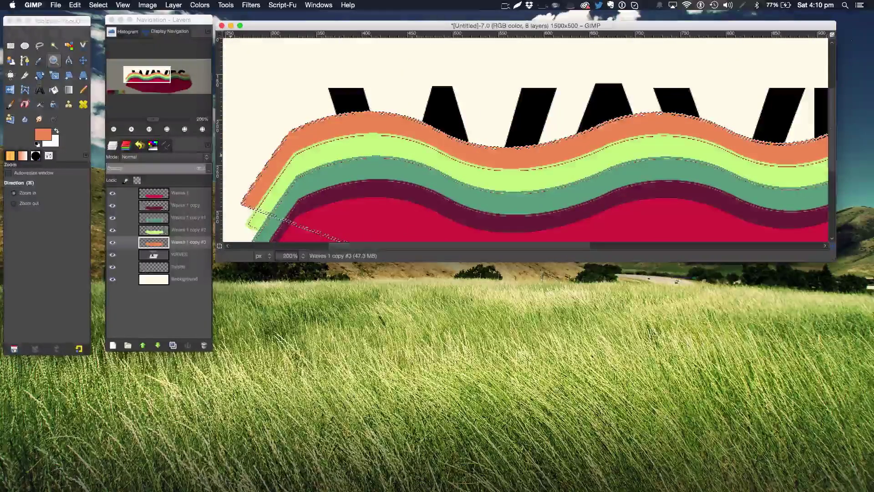
pyautogui.click(9, 104)
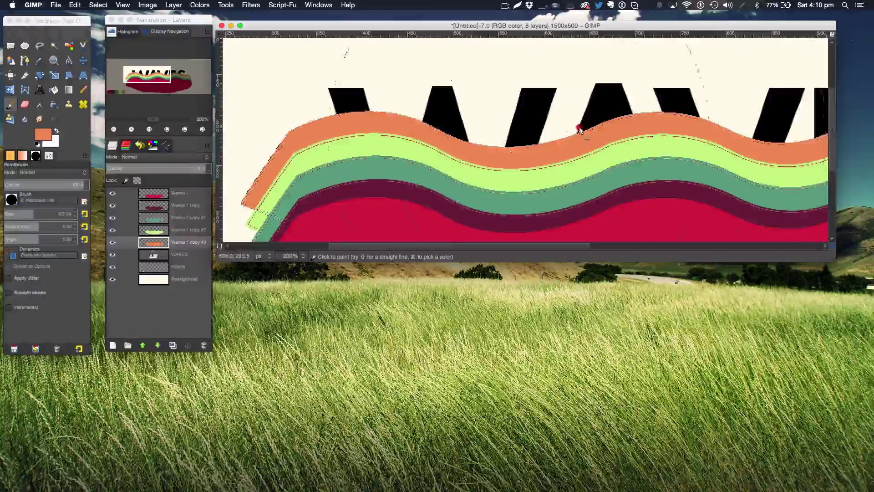
pyautogui.click(13, 212)
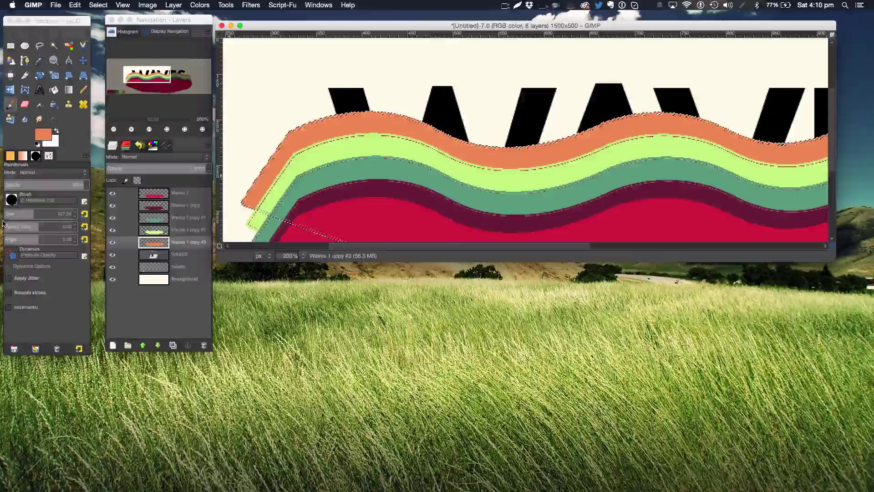
pyautogui.click(526, 115)
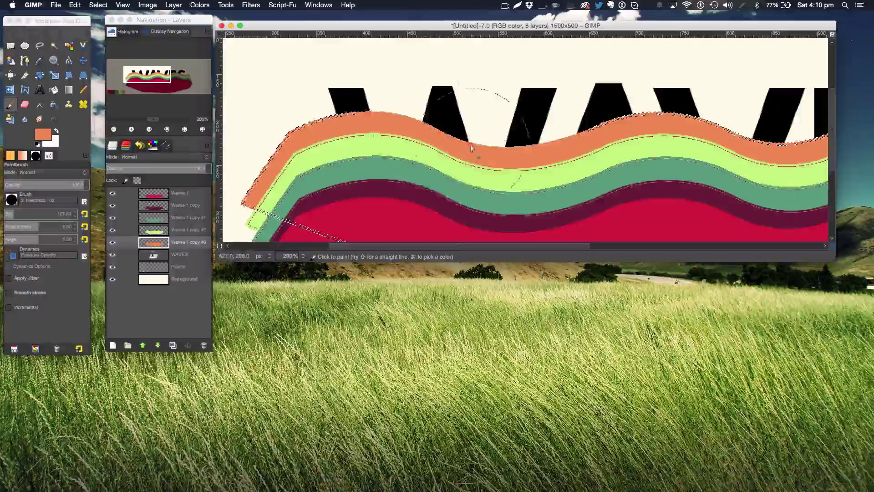
pyautogui.moveTo(490, 138); pyautogui.dragTo(492, 141)
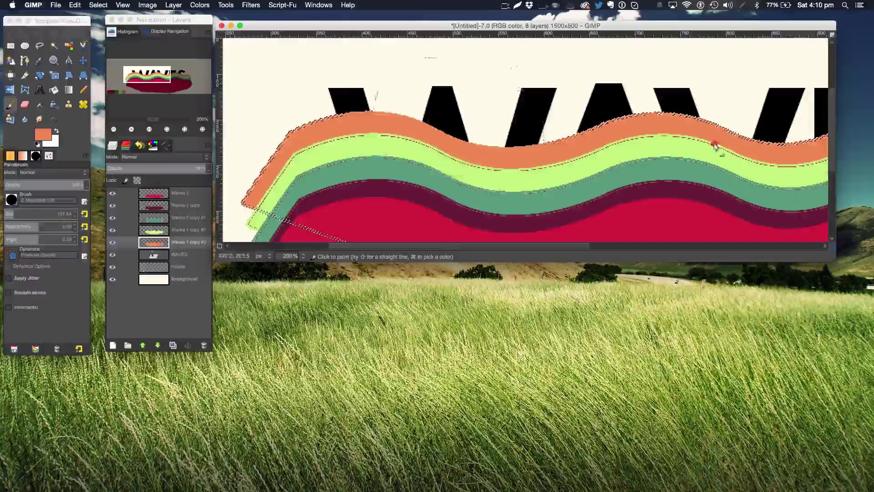
pyautogui.moveTo(715, 146)
pyautogui.mouseDown()
pyautogui.moveTo(650, 124)
pyautogui.moveTo(582, 125)
pyautogui.moveTo(688, 129)
pyautogui.moveTo(638, 120)
pyautogui.moveTo(694, 111)
pyautogui.moveTo(673, 118)
pyautogui.moveTo(715, 120)
pyautogui.moveTo(685, 115)
pyautogui.mouseUp()
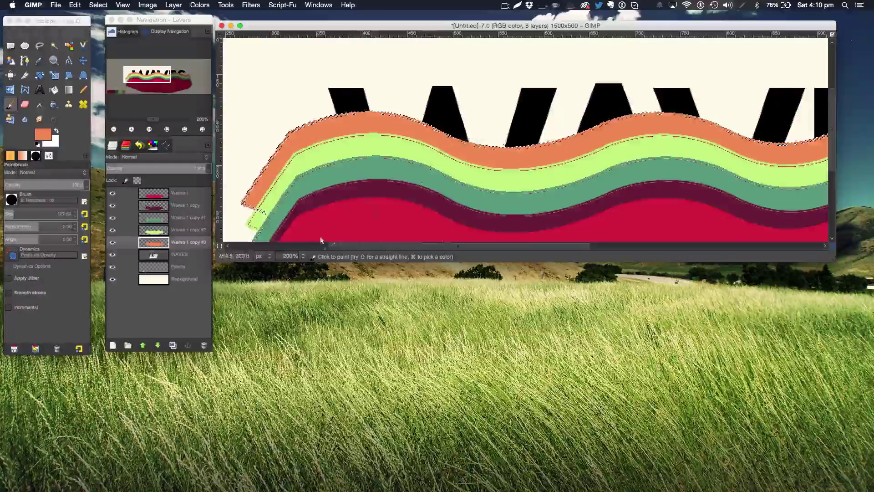
# Step: Paint orange along the upper edge of the orange wave from its far end beyond the S back towards the E
pyautogui.click(302, 255)
pyautogui.click(302, 314)
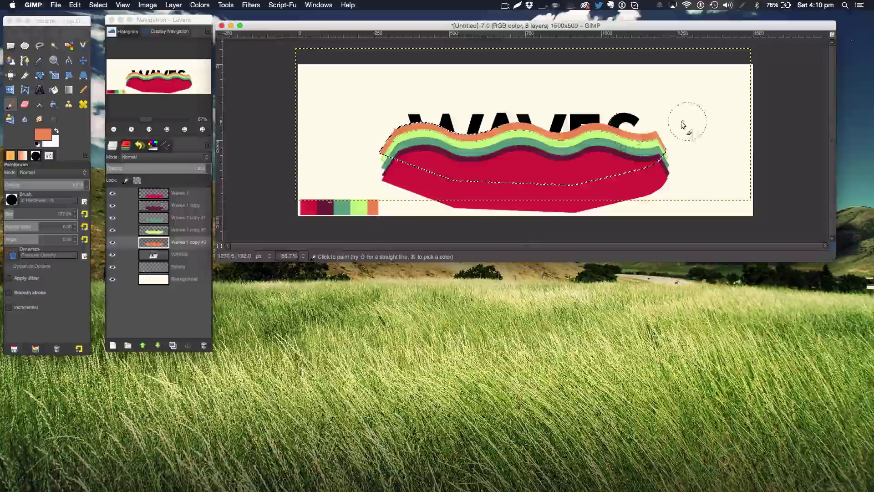
pyautogui.moveTo(660, 134); pyautogui.dragTo(581, 122)
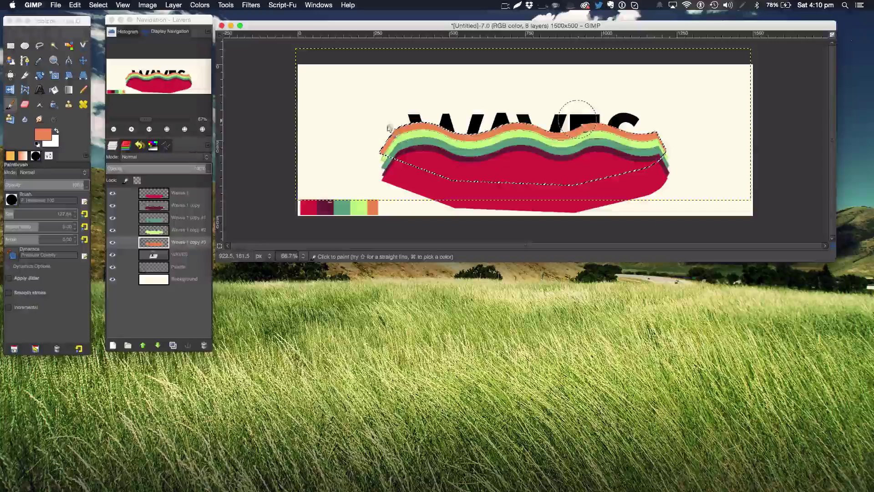
# Step: Switch the paintbrush to a square brush and paint orange over the wave's edge below the letter S
pyautogui.click(12, 199)
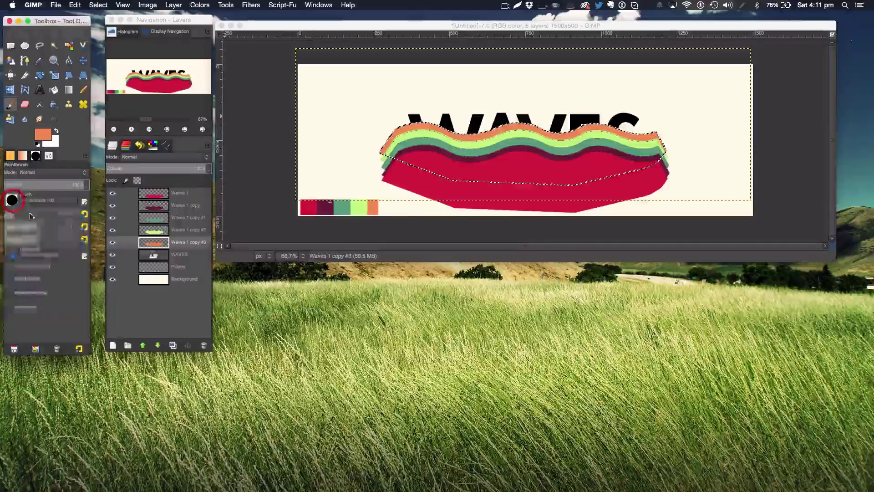
pyautogui.click(28, 207)
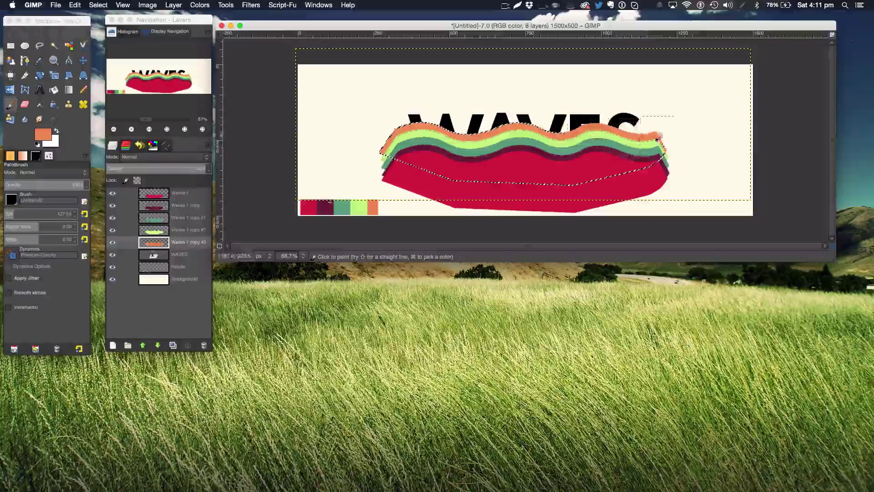
pyautogui.click(634, 137)
pyautogui.moveTo(641, 131)
pyautogui.mouseDown()
pyautogui.moveTo(651, 134)
pyautogui.moveTo(616, 130)
pyautogui.mouseUp()
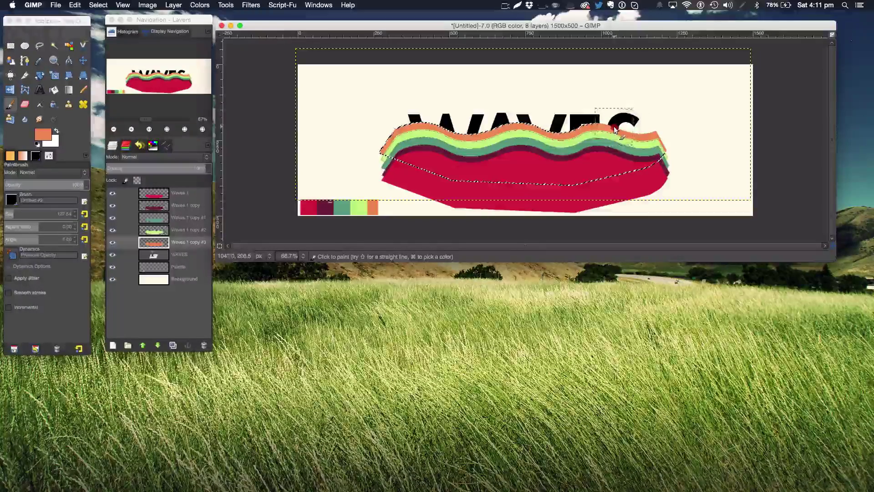
# Step: Grow the orange wave's selection, paint orange along its upper edge and both ends, and deselect
pyautogui.click(99, 5)
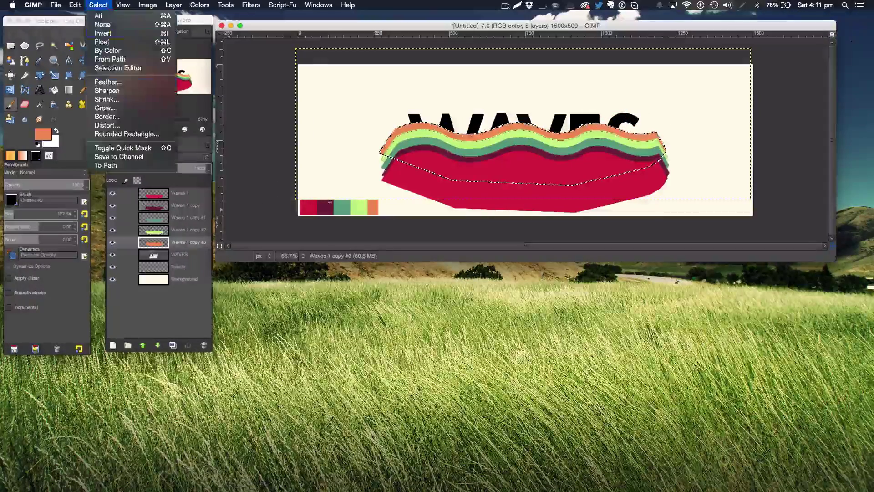
pyautogui.click(106, 110)
pyautogui.click(476, 261)
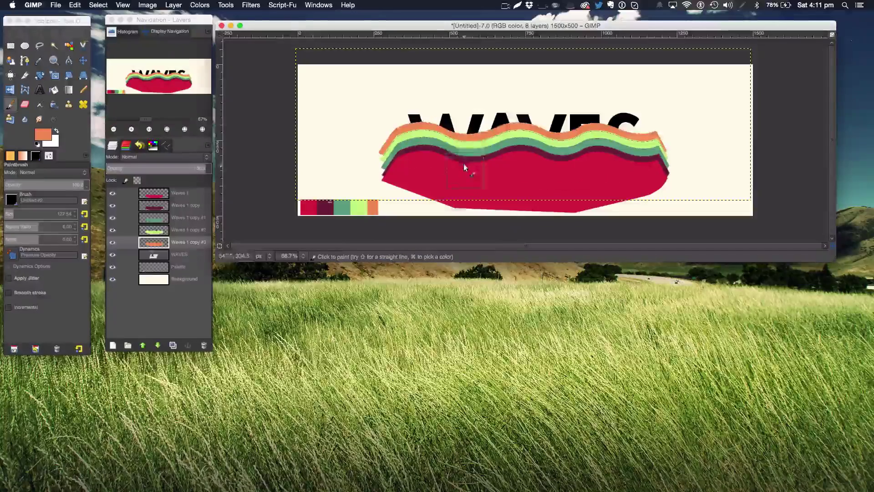
pyautogui.moveTo(422, 114); pyautogui.dragTo(399, 121)
pyautogui.moveTo(652, 129)
pyautogui.mouseDown()
pyautogui.moveTo(596, 127)
pyautogui.moveTo(665, 142)
pyautogui.mouseUp()
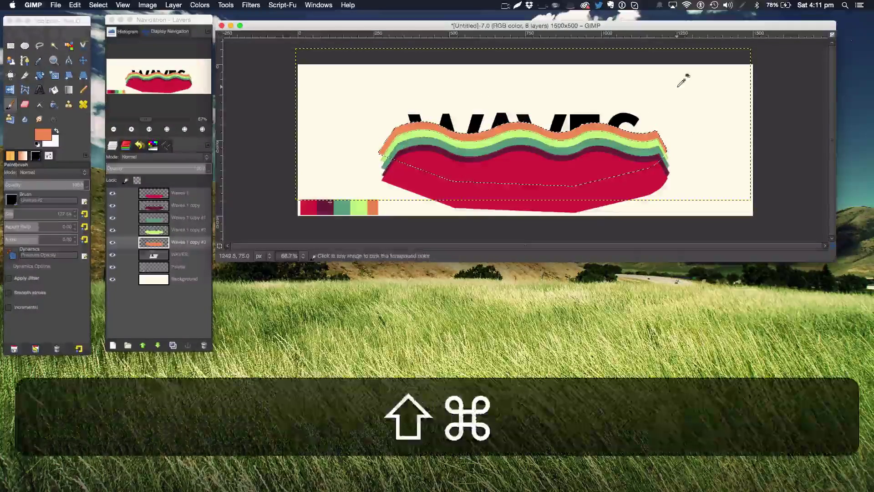
pyautogui.press('shift+super+a')
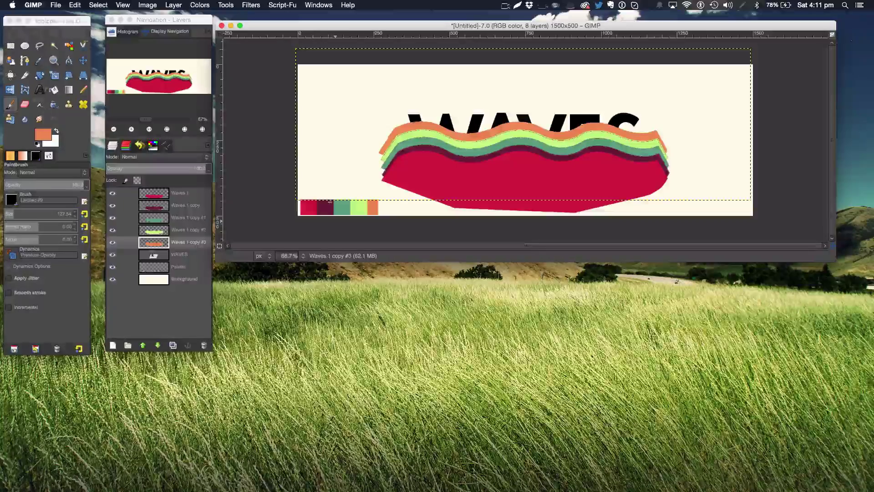
# Step: Examine the painted edge of the orange wave up close against the lime and teal bands
pyautogui.click(53, 61)
pyautogui.click(409, 140)
pyautogui.click(410, 140)
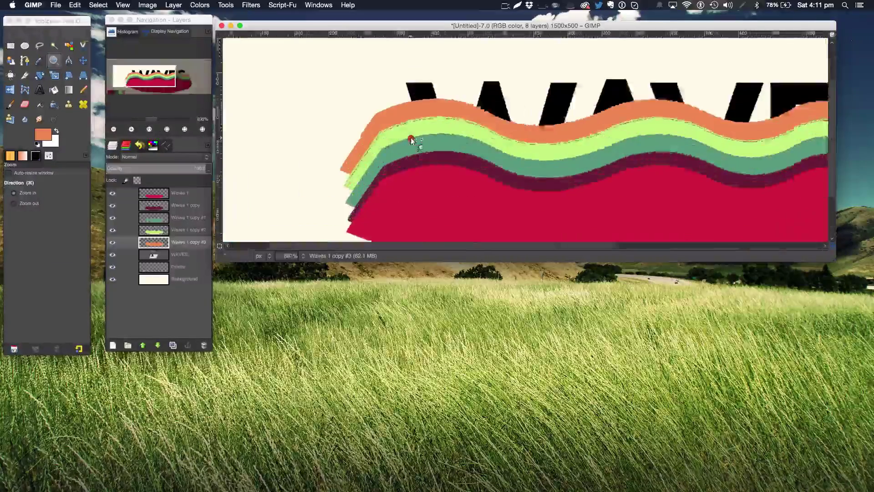
pyautogui.click(411, 138)
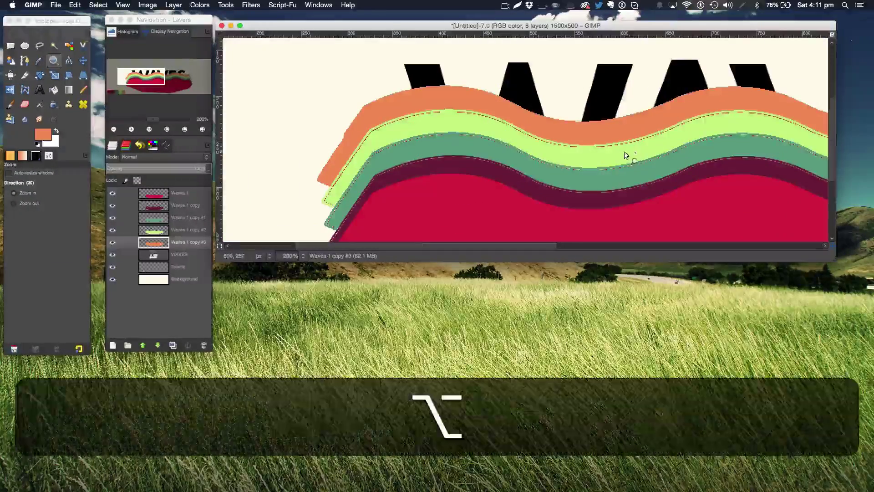
pyautogui.keyDown('alt'); pyautogui.keyDown('super'); pyautogui.click(612, 155); pyautogui.keyUp('super'); pyautogui.keyUp('alt')
pyautogui.keyDown('super'); pyautogui.click(613, 156); pyautogui.keyUp('super')
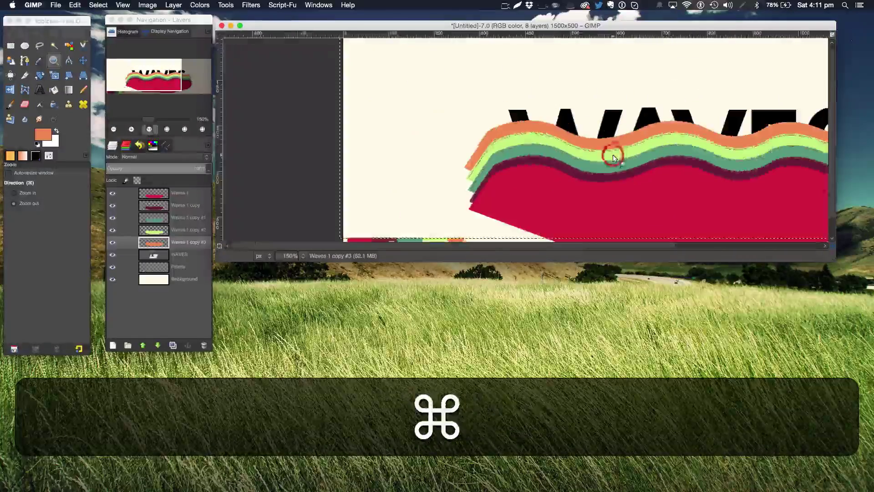
pyautogui.keyDown('super'); pyautogui.click(612, 156); pyautogui.keyUp('super')
# Step: Select the orange wave layer's shape from its alpha and feather the selection by 5 px
pyautogui.rightClick(183, 244)
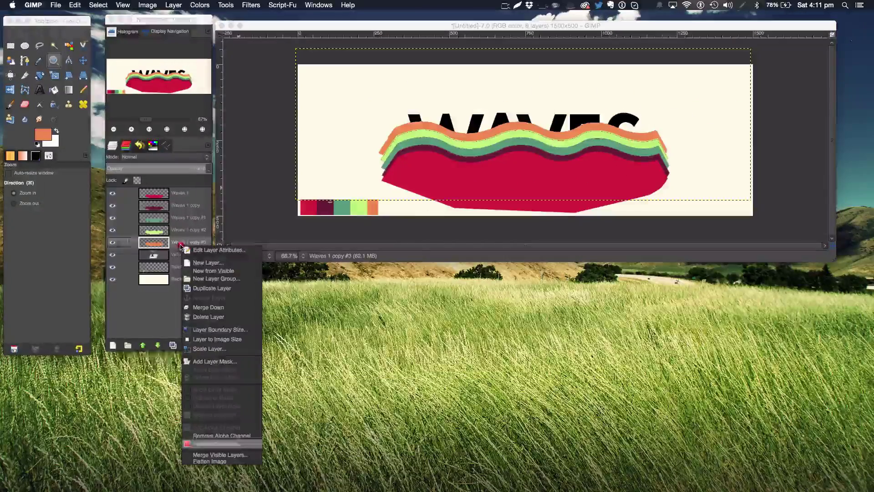
pyautogui.click(218, 444)
pyautogui.click(97, 5)
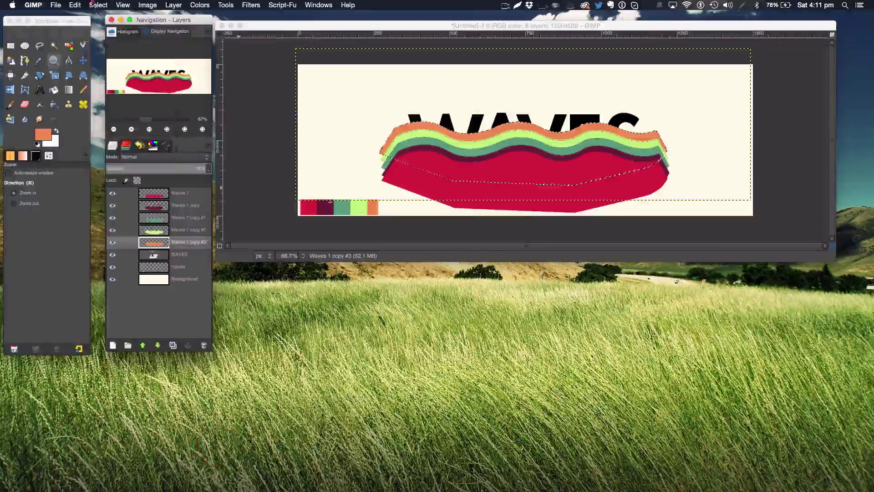
pyautogui.click(108, 82)
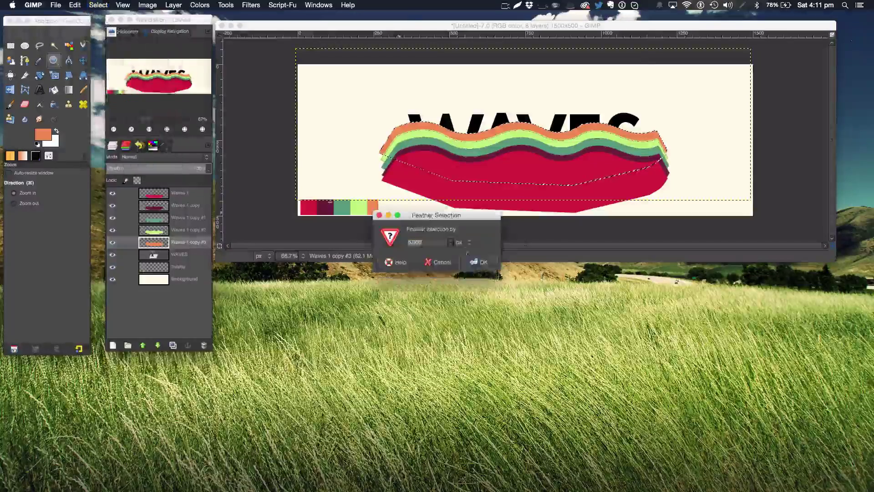
pyautogui.press('Return')
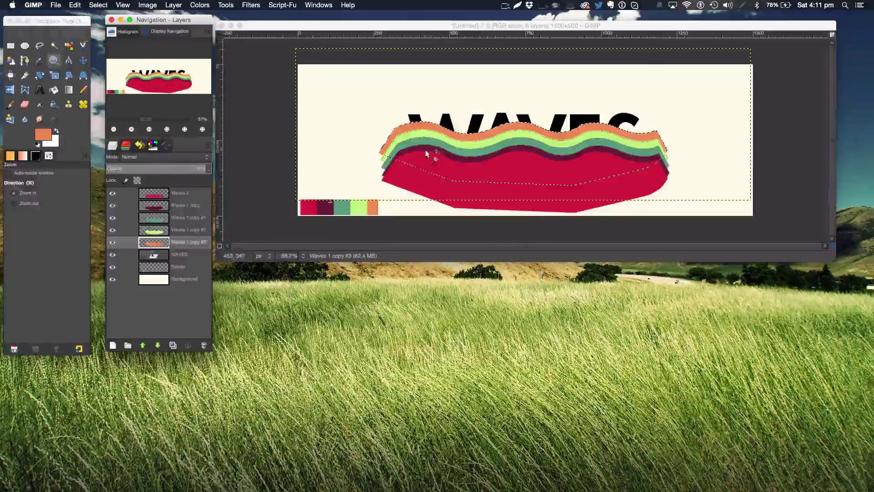
# Step: Paint orange over the feathered edge of the orange wave with the Paintbrush and deselect
pyautogui.press('b')
pyautogui.click(10, 104)
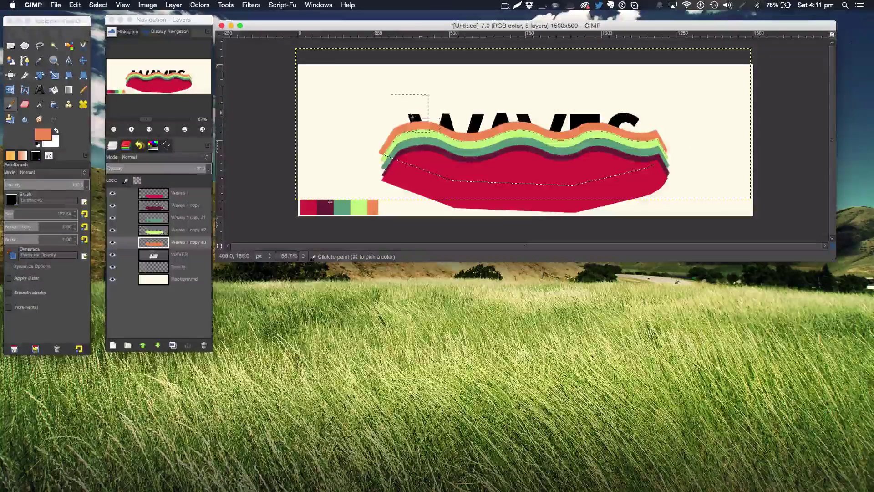
pyautogui.press('shift+super+a')
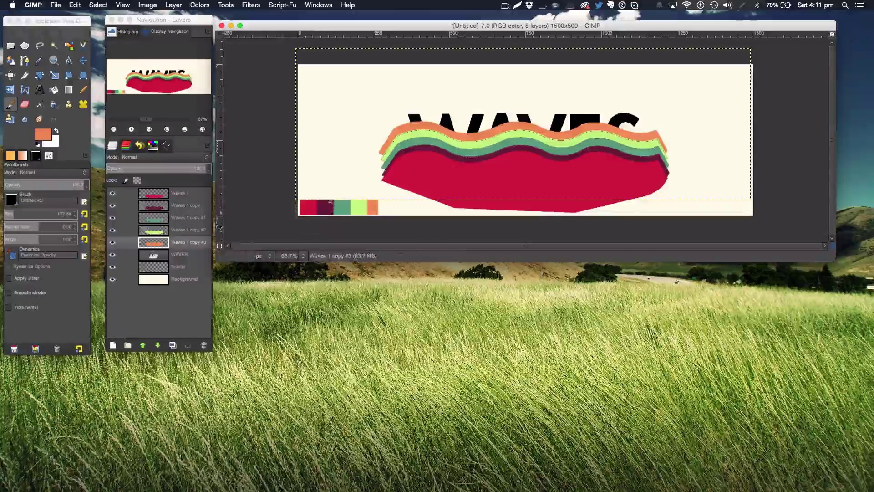
# Step: Make the lime wave layer active, pick its lime green as the foreground colour, and activate the Paintbrush
pyautogui.click(187, 229)
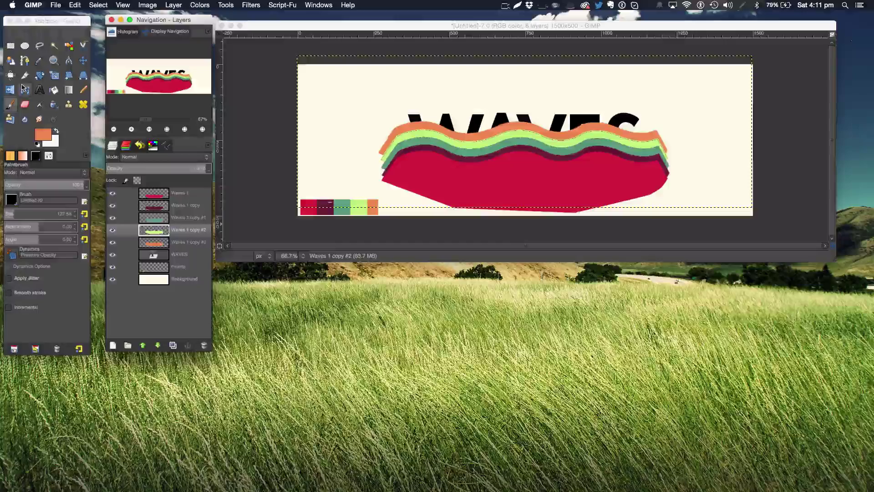
pyautogui.click(39, 60)
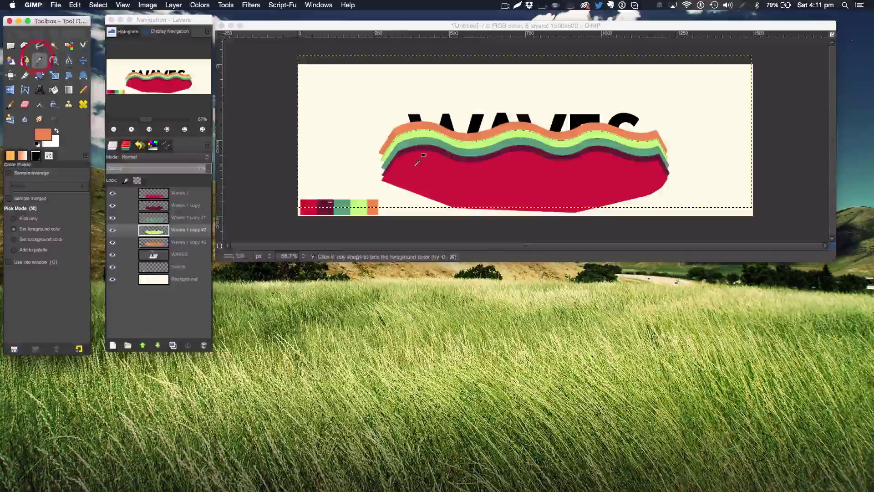
pyautogui.click(440, 136)
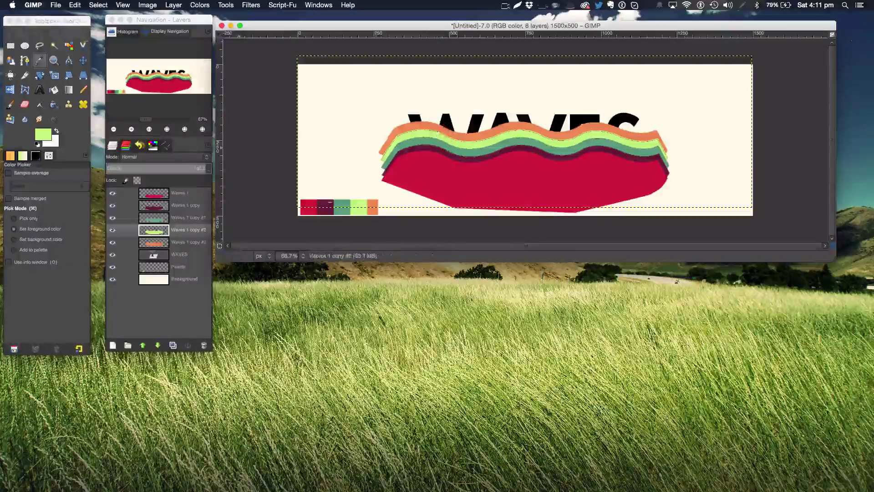
pyautogui.click(14, 105)
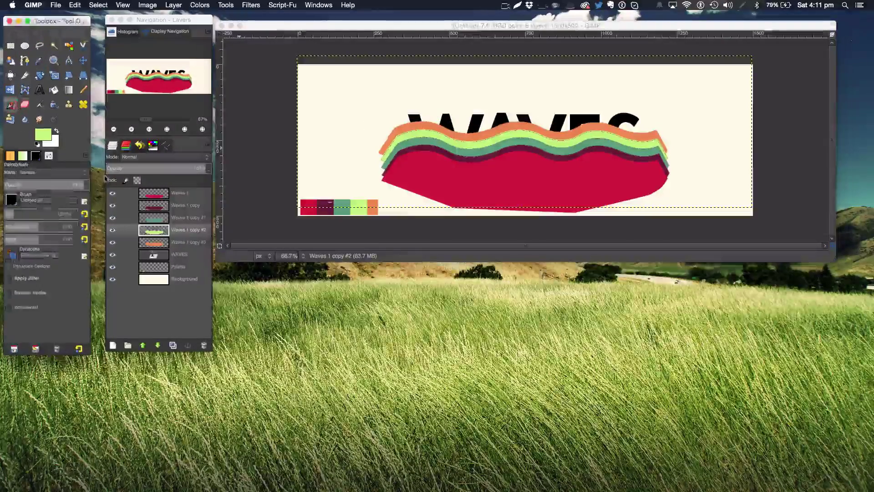
# Step: Select the lime wave's shape from its alpha channel, grow it by 2 px, paint lime over its edge, and deselect
pyautogui.rightClick(181, 234)
pyautogui.click(238, 431)
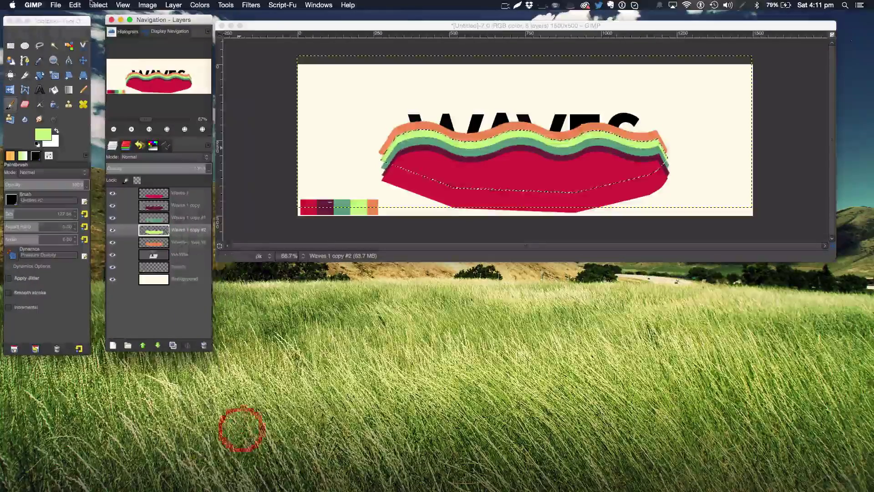
pyautogui.click(98, 5)
pyautogui.click(107, 108)
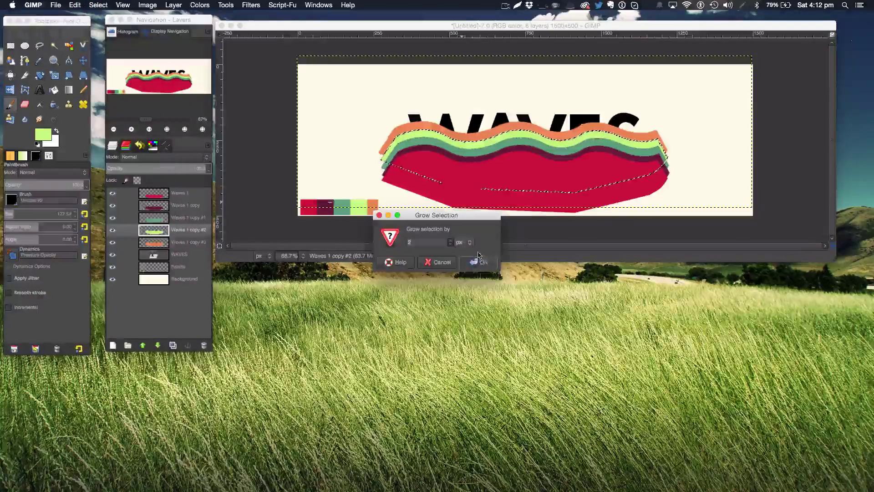
pyautogui.click(482, 263)
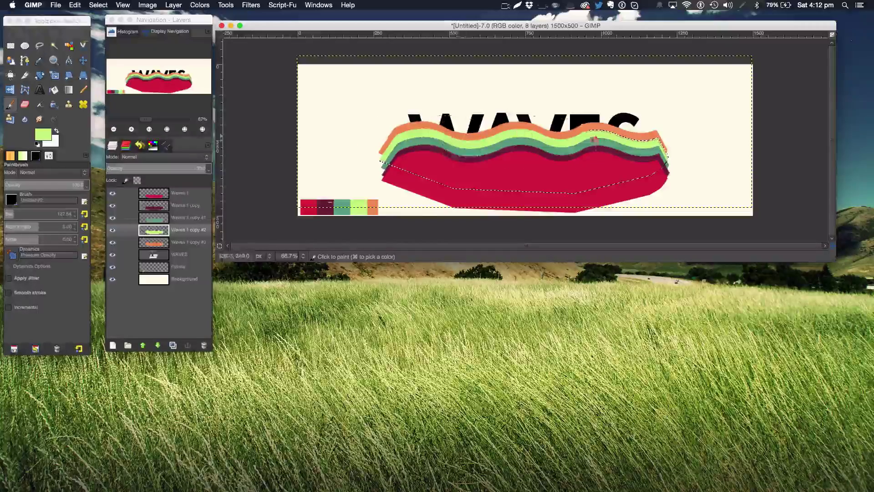
pyautogui.press('shift+super+a')
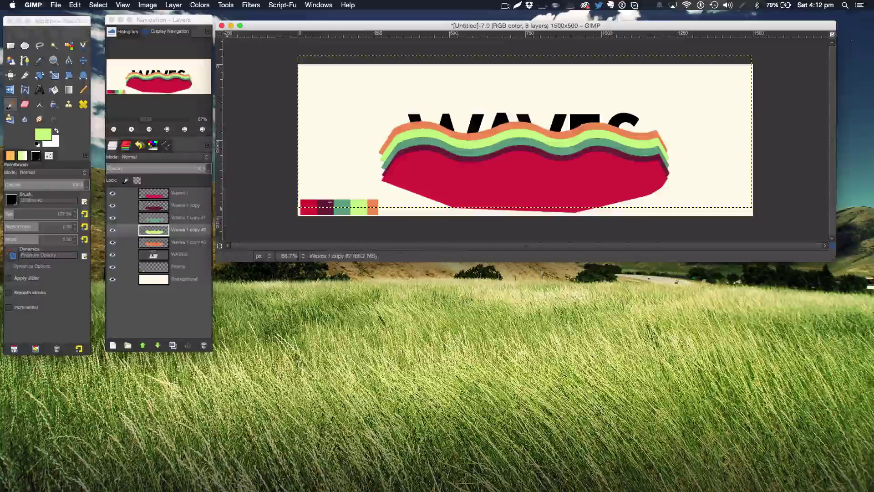
# Step: Make the teal wave layer active, try to pick teal from the palette swatches, and activate the Paintbrush
pyautogui.click(185, 217)
pyautogui.click(39, 60)
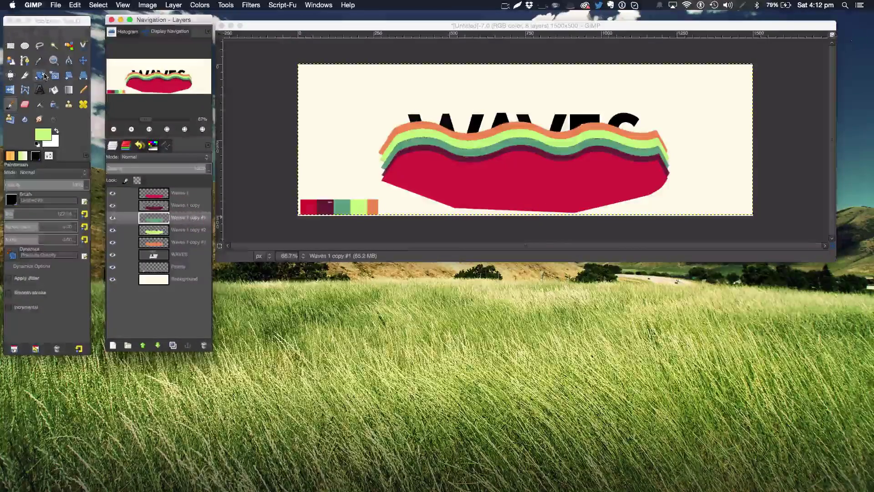
pyautogui.click(343, 201)
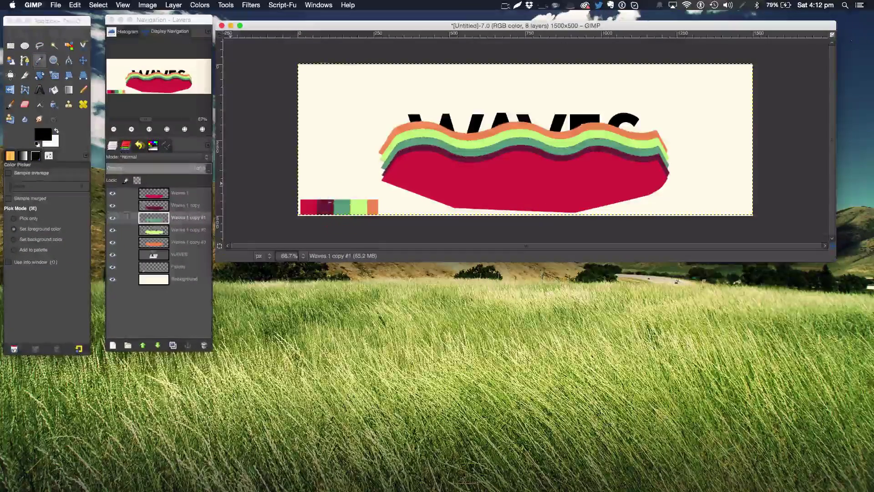
pyautogui.click(8, 104)
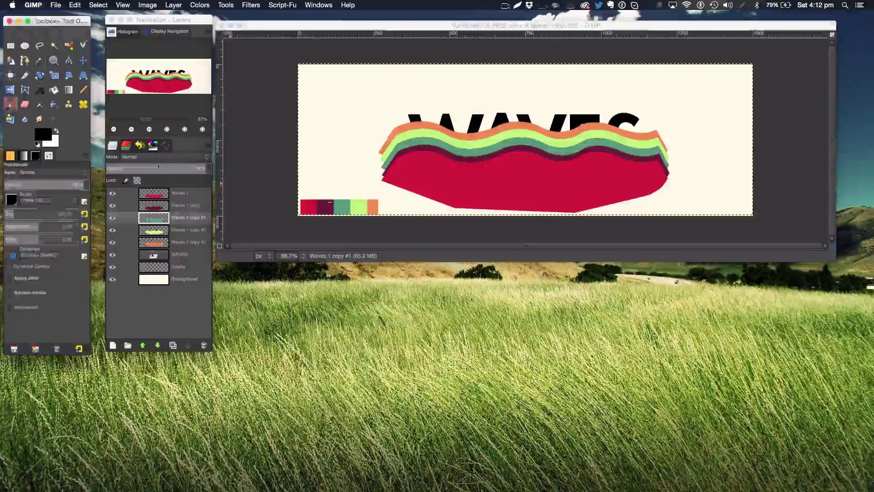
# Step: Select the teal wave's shape from its alpha channel, try a black brush stroke over it, and undo the stroke
pyautogui.rightClick(198, 221)
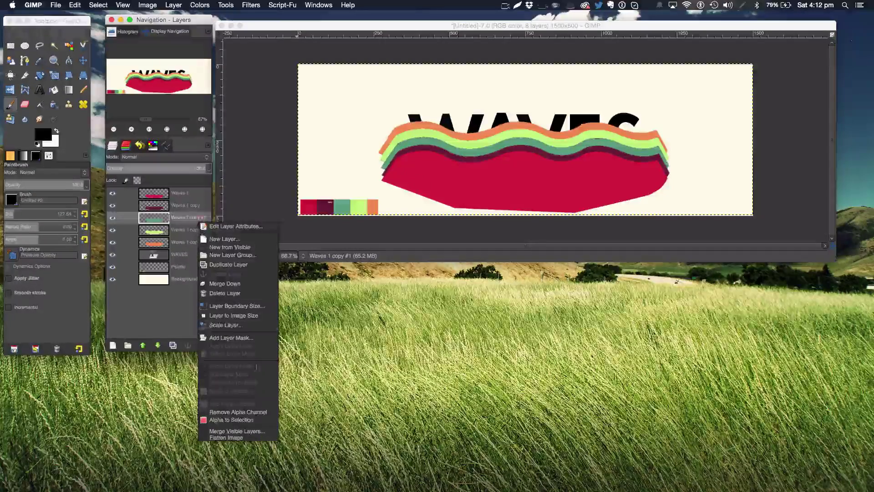
pyautogui.click(241, 419)
pyautogui.click(405, 163)
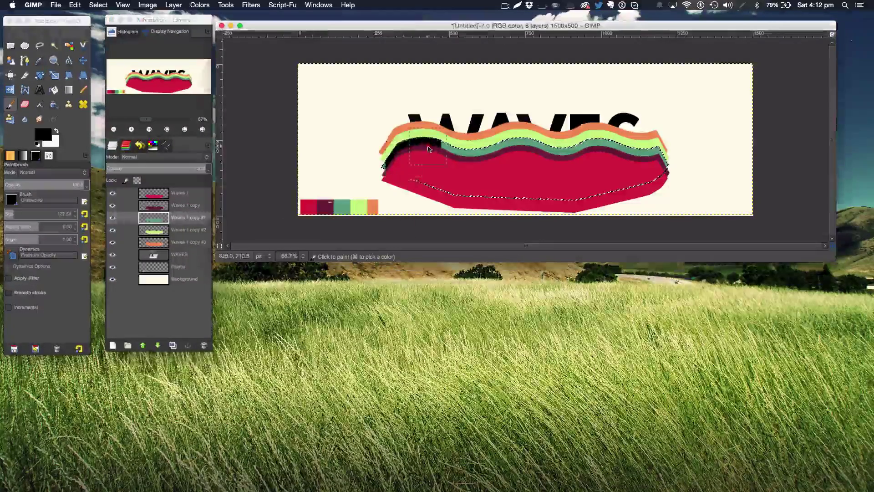
pyautogui.press('super+z')
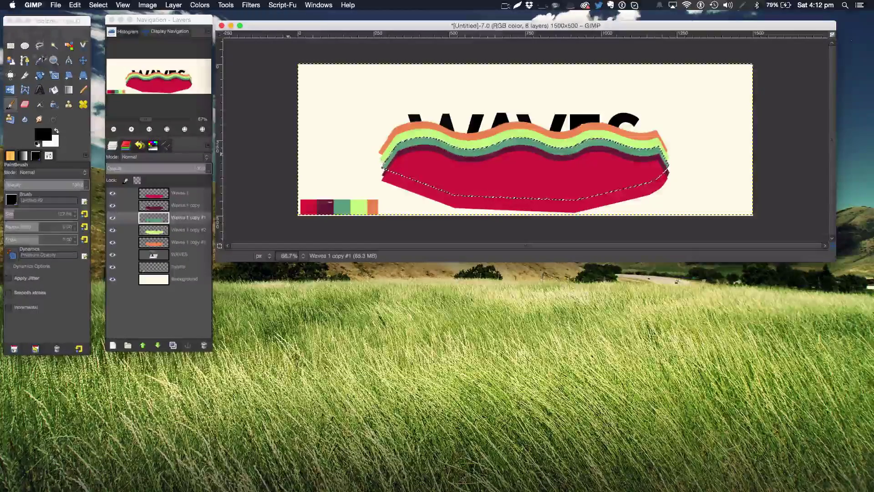
# Step: Pick the teal from the wave itself as the foreground colour and activate the Paintbrush
pyautogui.click(39, 60)
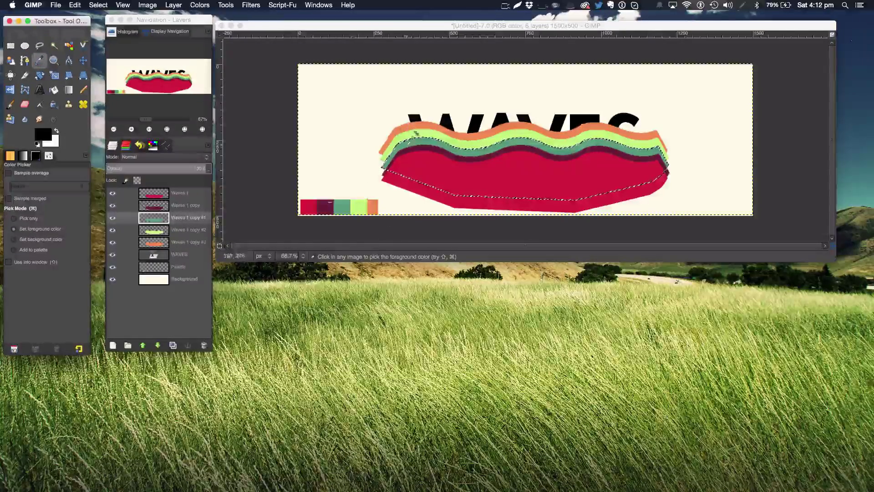
pyautogui.click(410, 145)
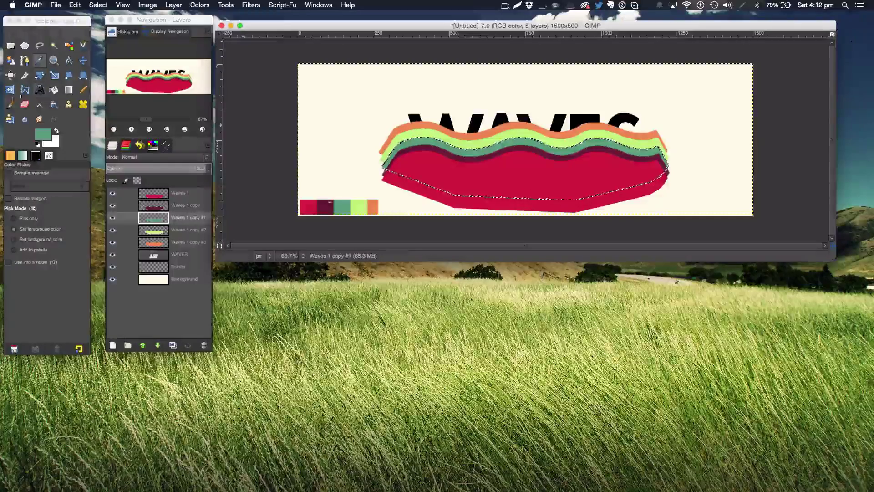
pyautogui.press('p')
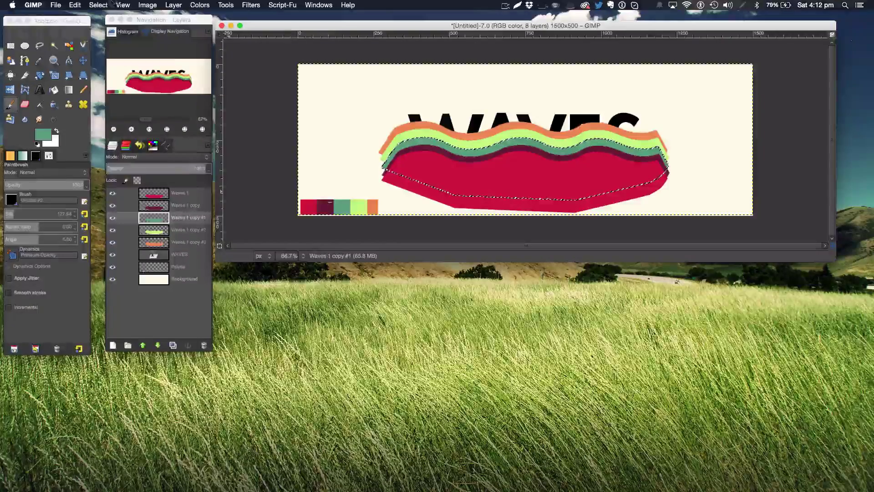
# Step: Grow the teal wave's selection by 2 px, paint teal along its edge, and deselect
pyautogui.click(98, 5)
pyautogui.click(109, 106)
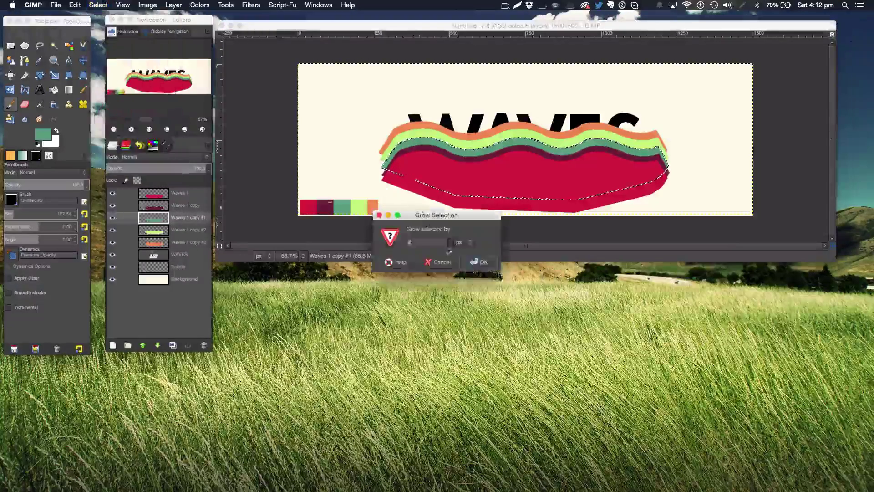
pyautogui.click(476, 261)
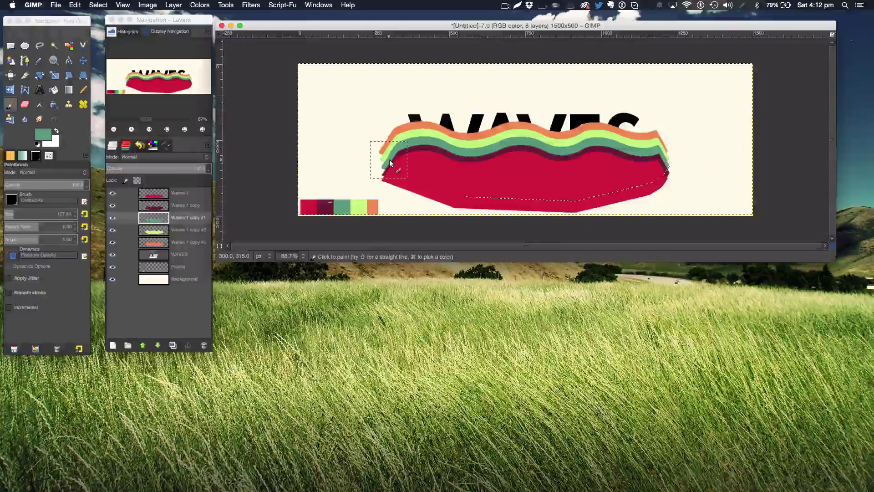
pyautogui.press('shift+super+a')
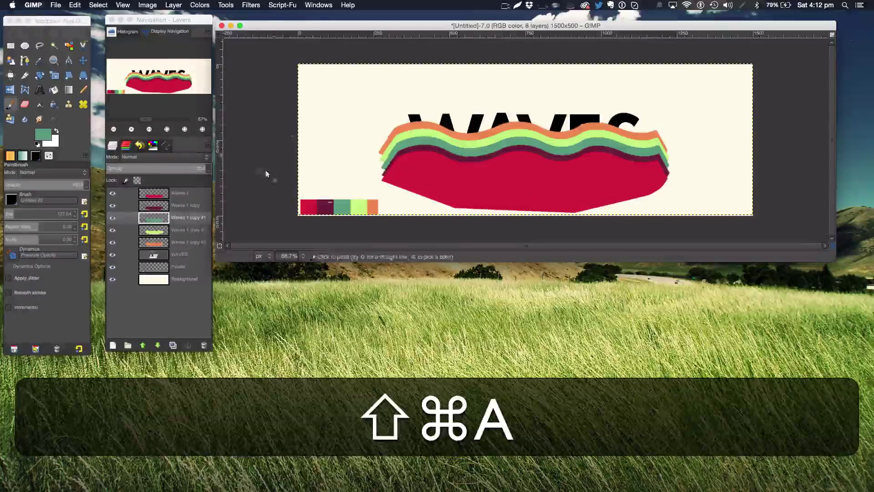
# Step: Make the dark purple wave layer active, pick its purple as the foreground colour, and activate the Paintbrush
pyautogui.click(185, 205)
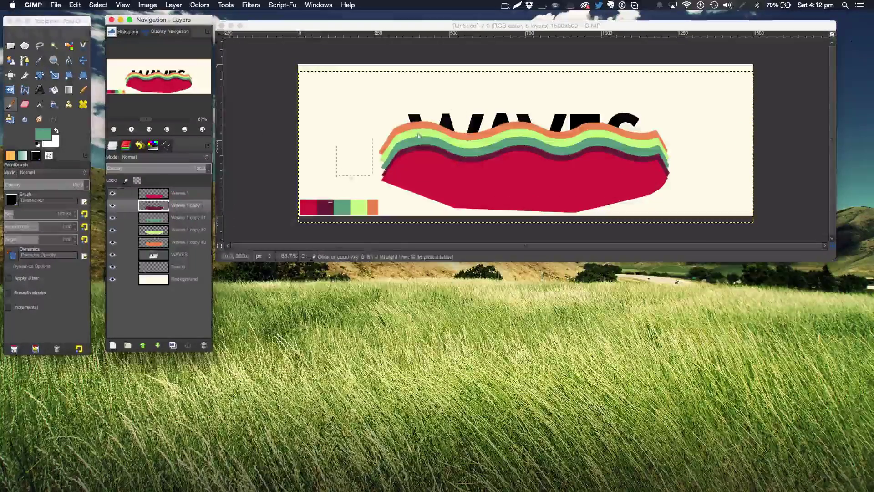
pyautogui.press('i')
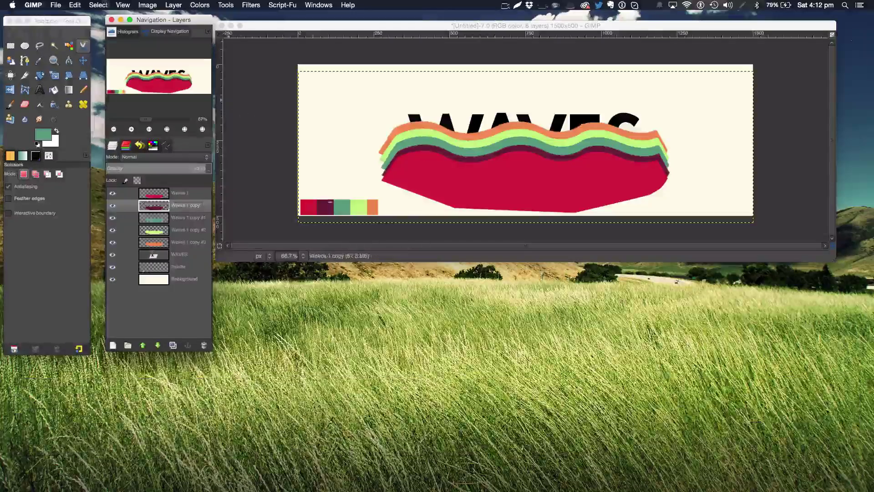
pyautogui.click(39, 60)
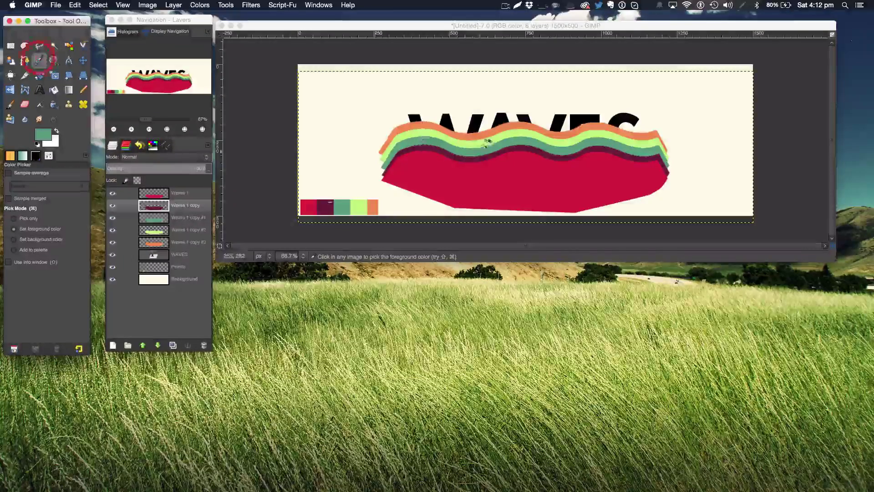
pyautogui.click(467, 153)
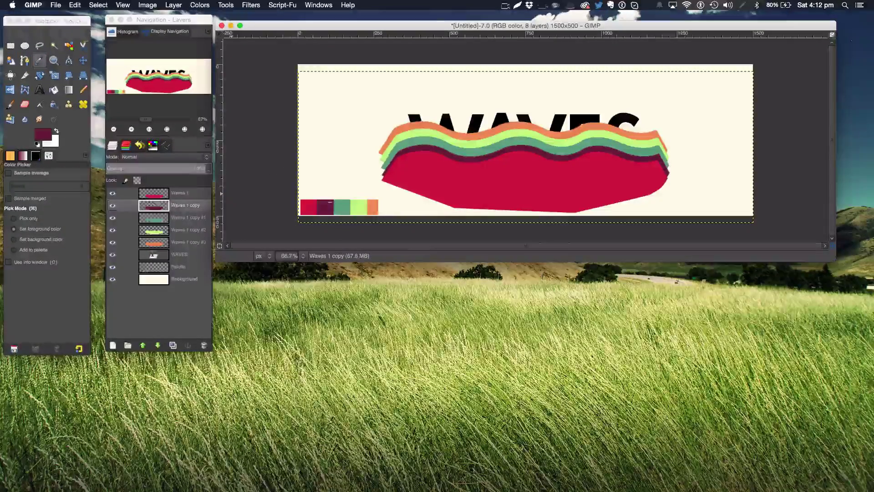
pyautogui.click(9, 104)
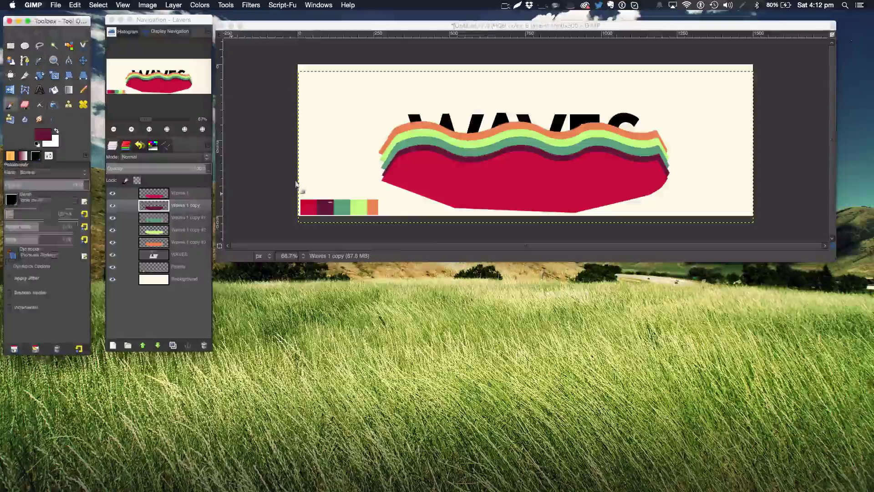
# Step: Select the purple wave's shape from its alpha channel, grow it by 2 px, paint purple over its edge, and deselect
pyautogui.rightClick(173, 207)
pyautogui.click(214, 406)
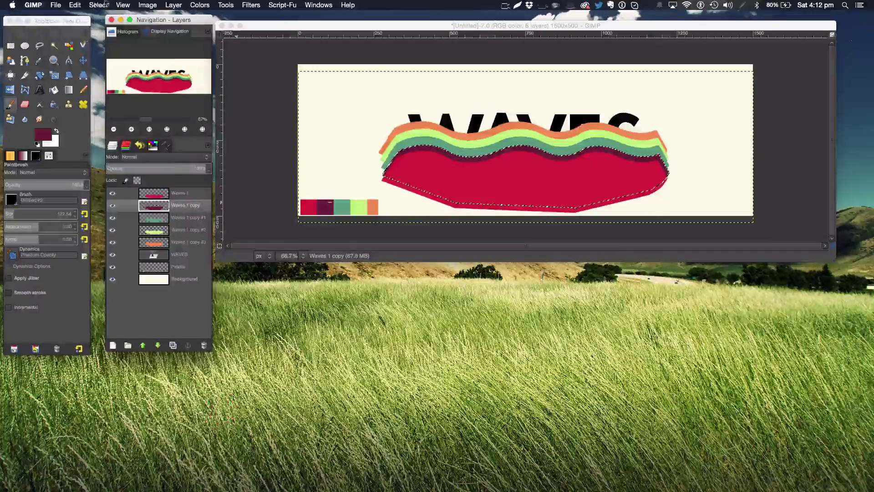
pyautogui.click(99, 5)
pyautogui.click(114, 120)
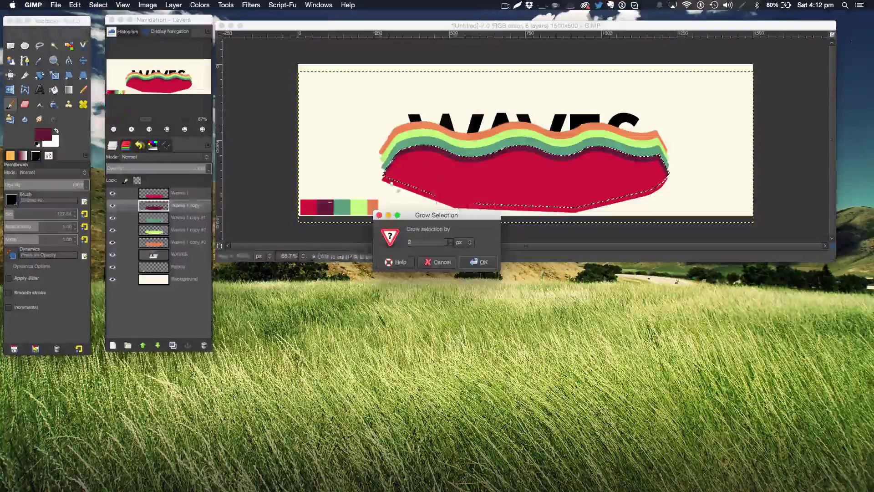
pyautogui.click(466, 262)
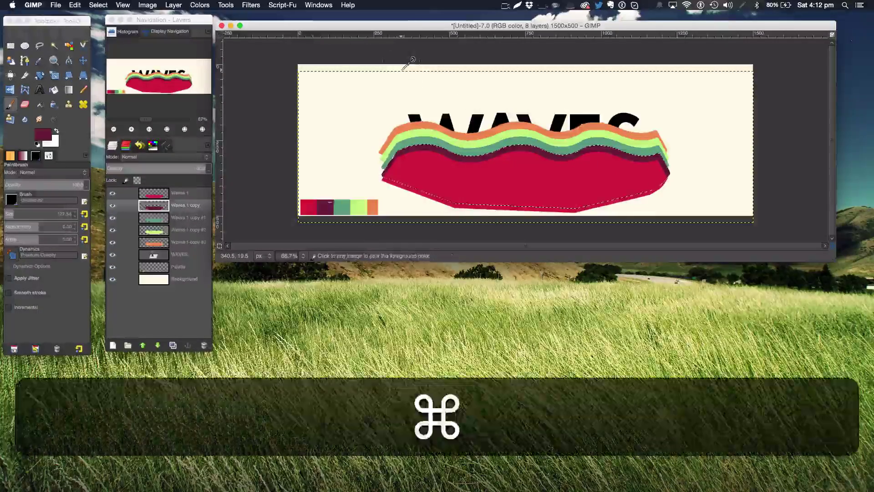
pyautogui.press('shift+super+a')
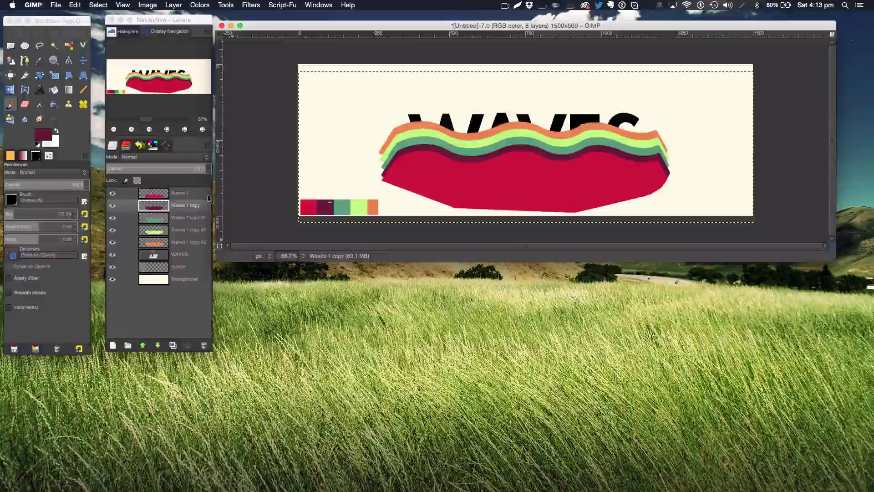
# Step: Select the lettering's shape from the WAVES text layer's alpha channel, make the Waves 1 layer active, and invert the selection
pyautogui.rightClick(184, 258)
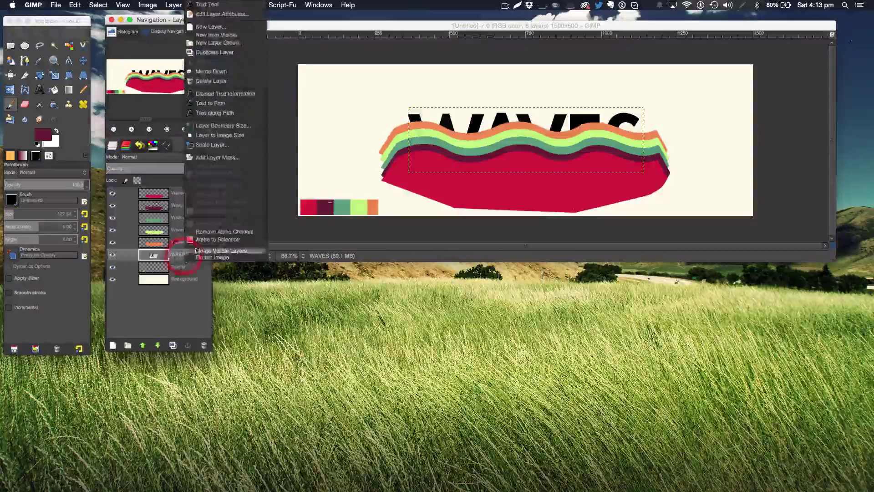
pyautogui.click(199, 241)
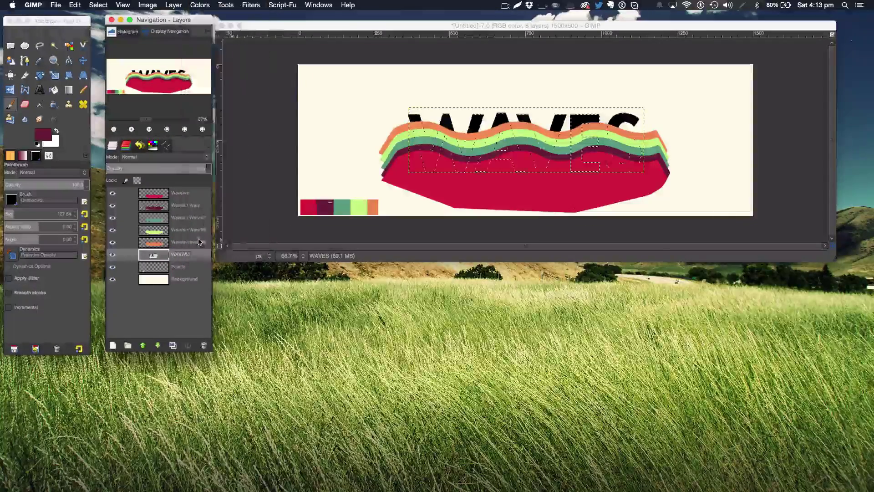
pyautogui.click(185, 196)
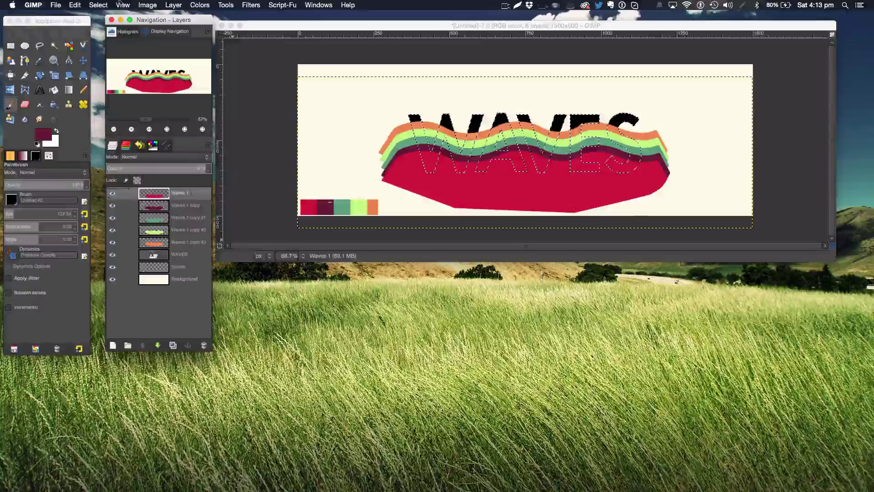
pyautogui.click(104, 4)
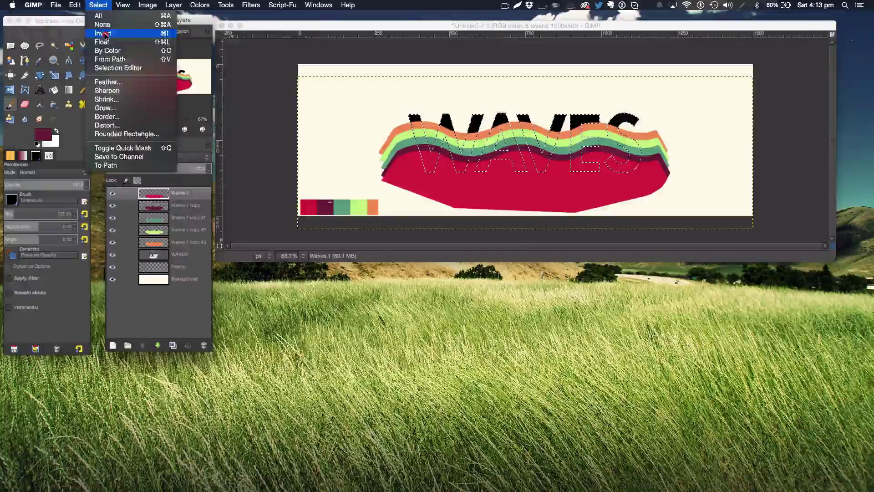
pyautogui.click(104, 34)
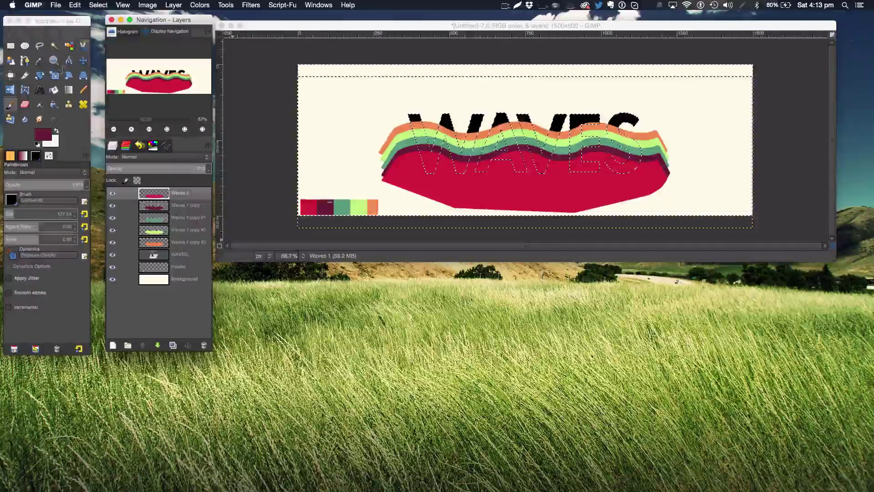
# Step: Cut everything outside the letter shapes from the red Waves 1 layer
pyautogui.click(103, 6)
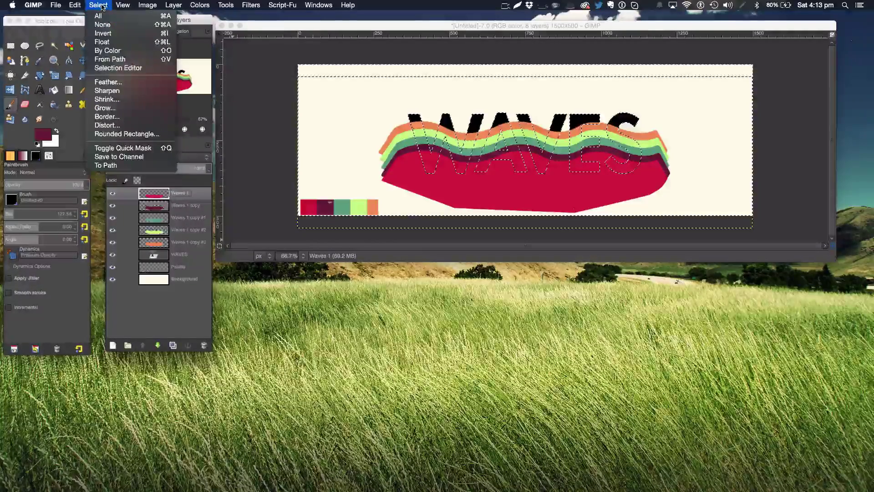
pyautogui.click(102, 5)
pyautogui.click(75, 5)
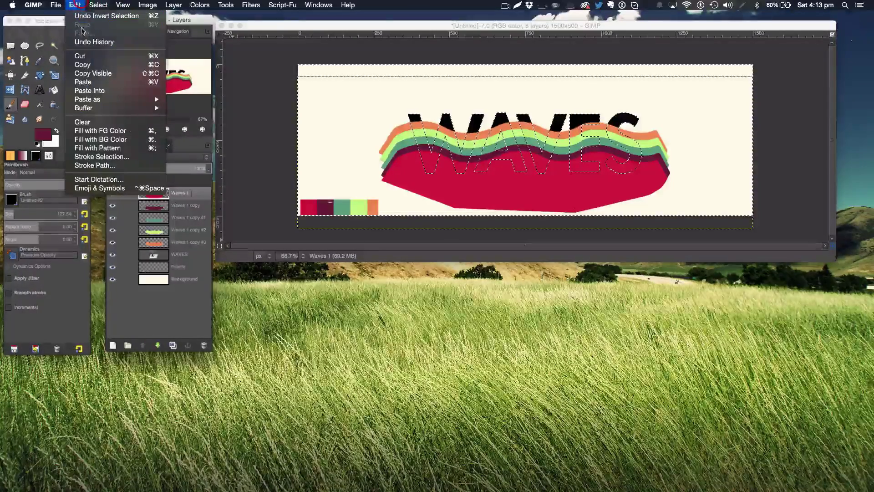
pyautogui.click(80, 56)
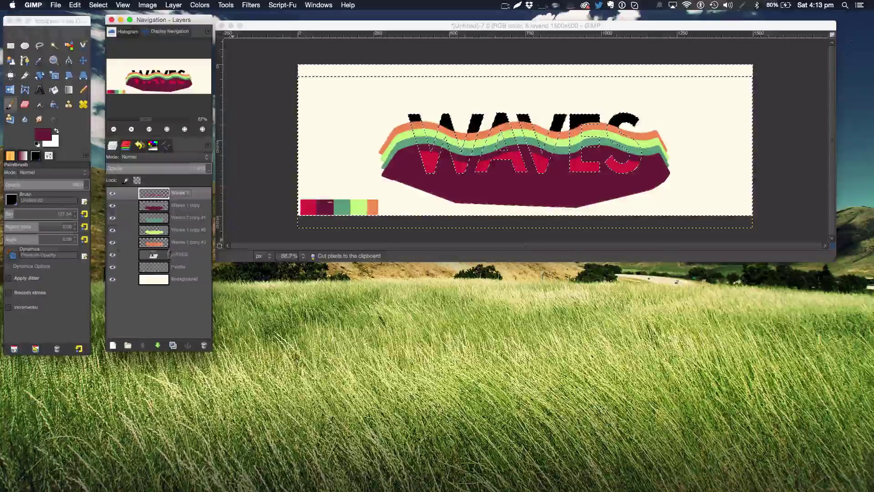
# Step: Cut everything outside the letter shapes from the purple Waves 1 copy layer and the teal Waves 1 copy #1 layer
pyautogui.click(190, 209)
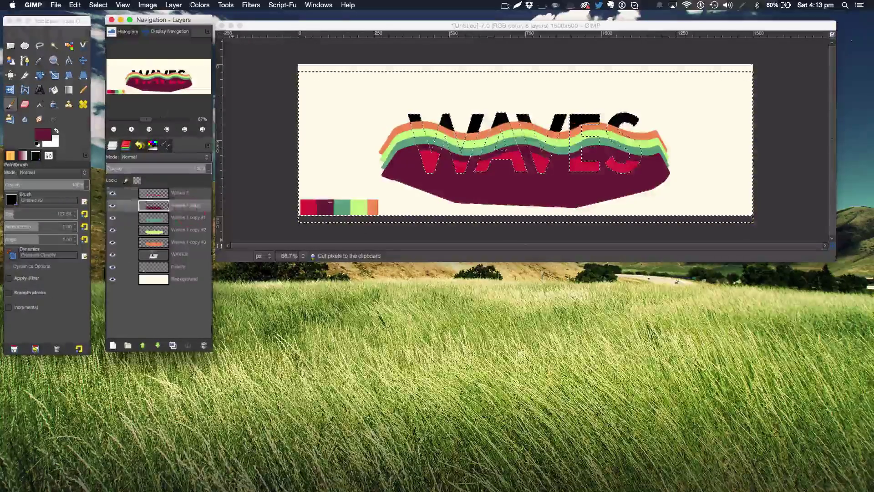
pyautogui.click(75, 5)
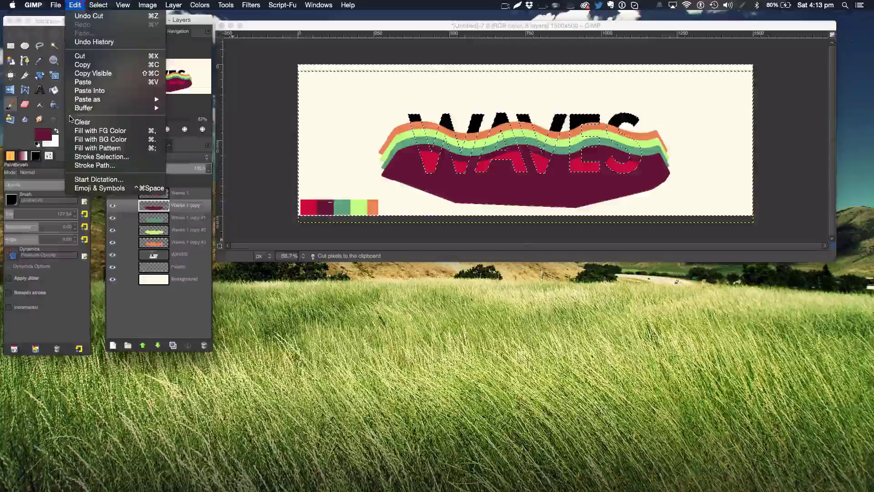
pyautogui.click(94, 56)
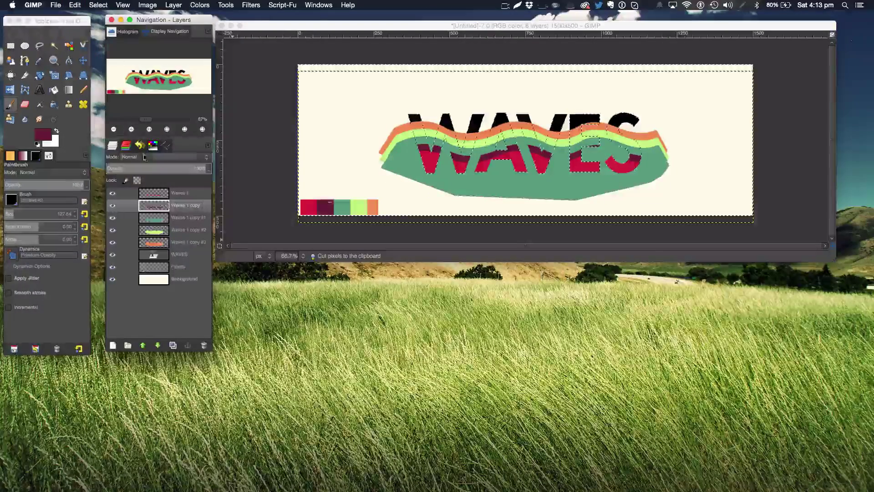
pyautogui.keyDown('alt'); pyautogui.click(154, 218); pyautogui.keyUp('alt')
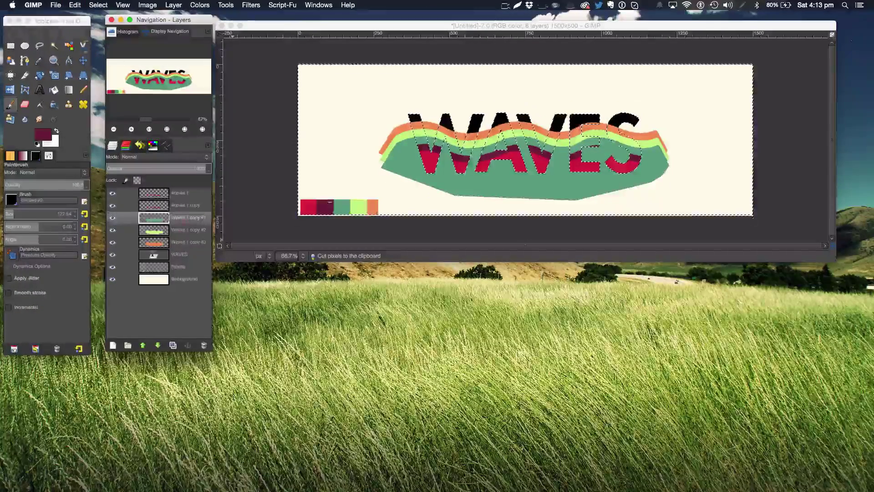
pyautogui.click(75, 5)
pyautogui.click(92, 55)
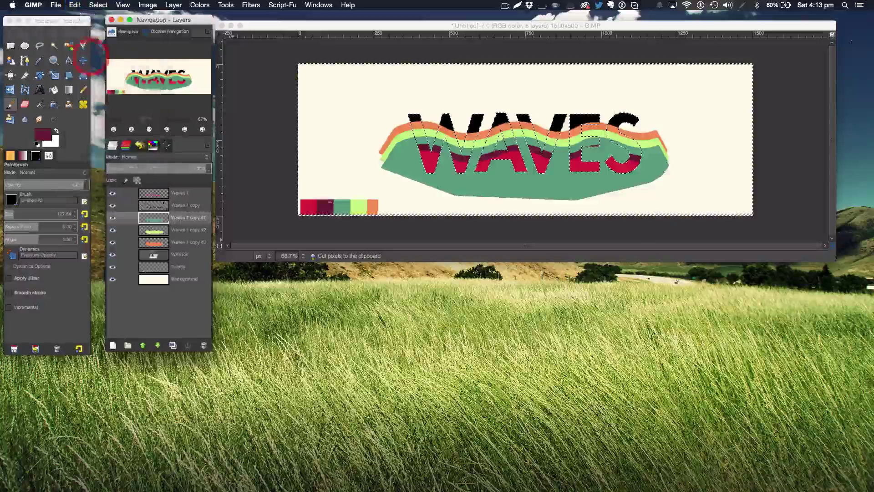
# Step: Cut everything outside the letter shapes from the light green and orange wave layers, Waves 1 copy #2 and #3, and deselect
pyautogui.keyDown('alt'); pyautogui.click(179, 230); pyautogui.keyUp('alt')
pyautogui.click(74, 5)
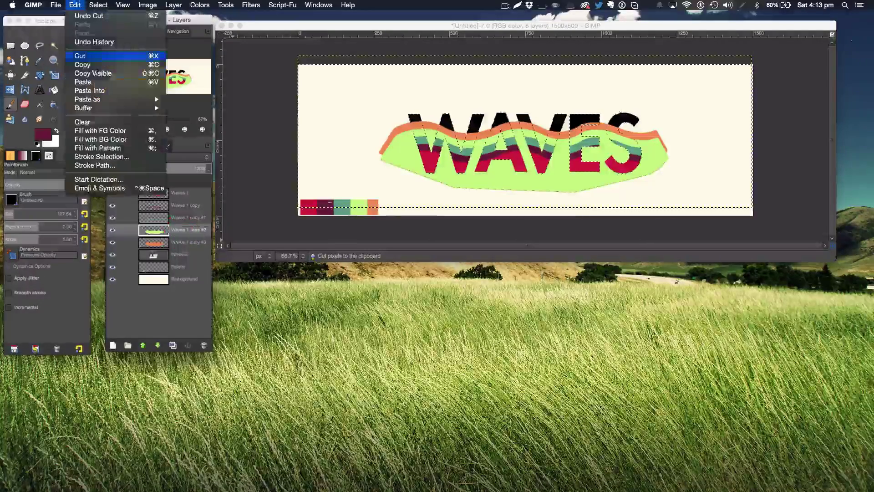
pyautogui.click(93, 56)
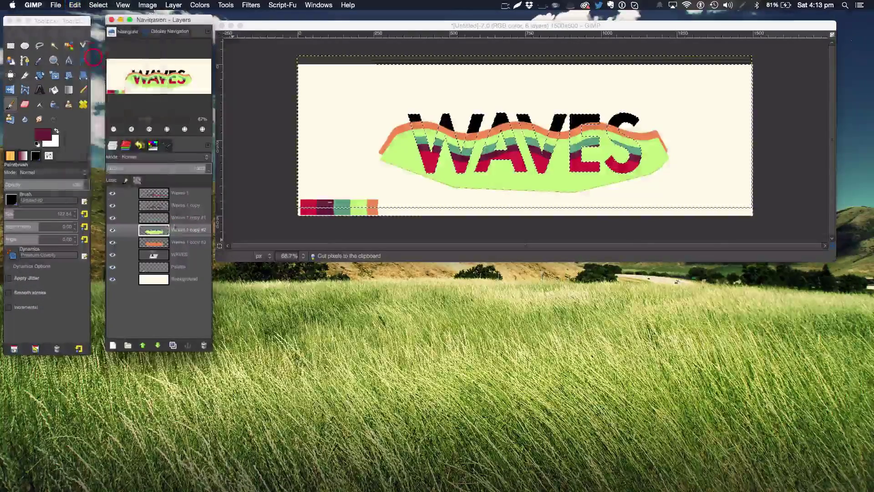
pyautogui.keyDown('alt'); pyautogui.click(180, 242); pyautogui.keyUp('alt')
pyautogui.click(75, 5)
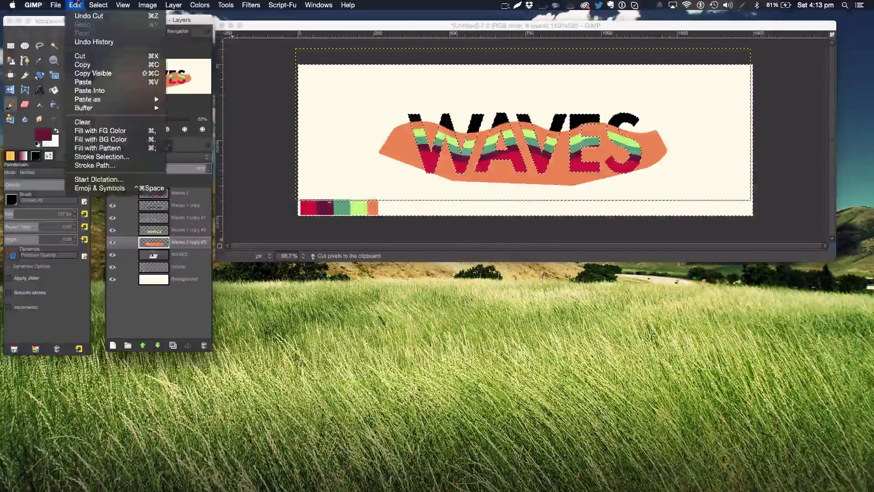
pyautogui.click(84, 58)
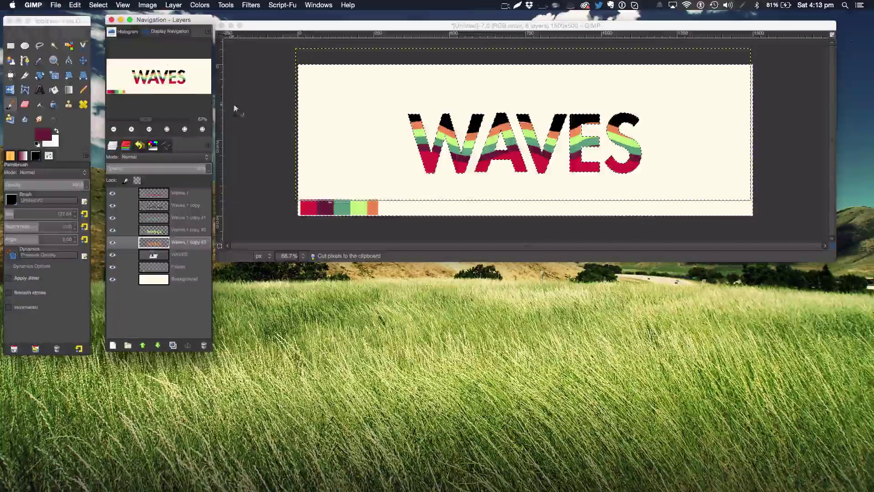
pyautogui.press('shift+super+a')
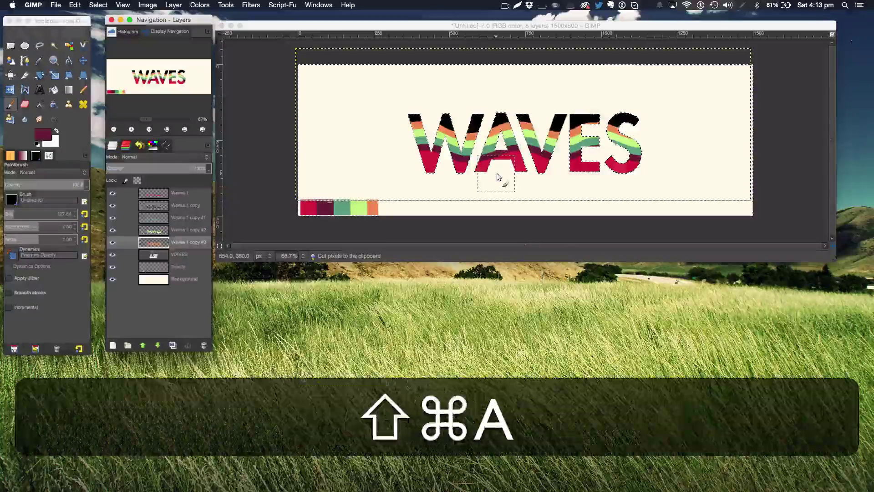
# Step: Recolour the whole WAVES text light grey and lower its layer opacity to about 24%
pyautogui.click(169, 254)
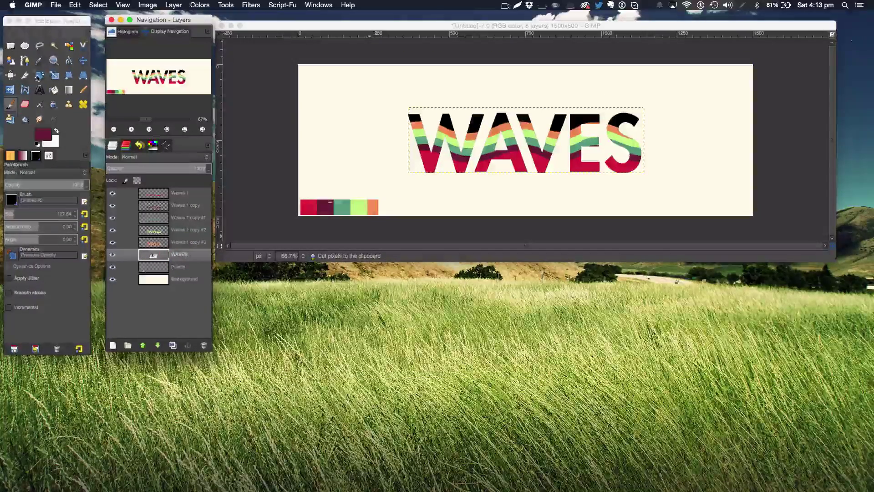
pyautogui.click(39, 90)
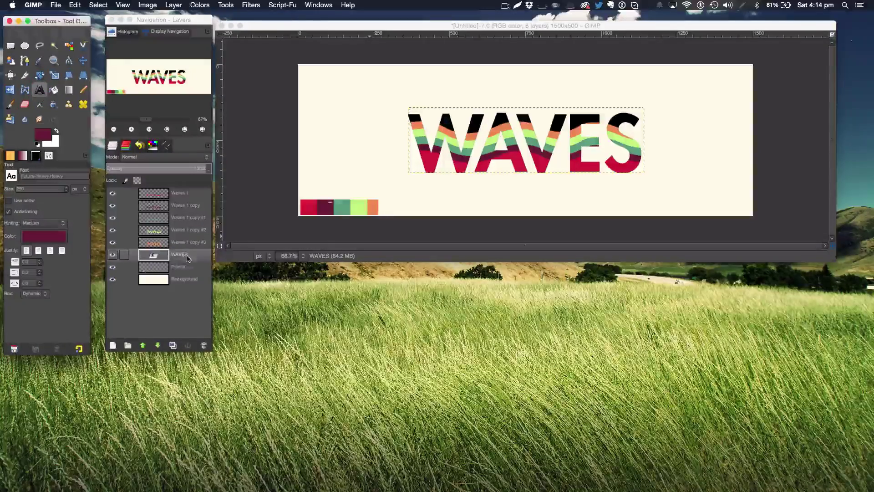
pyautogui.click(433, 138)
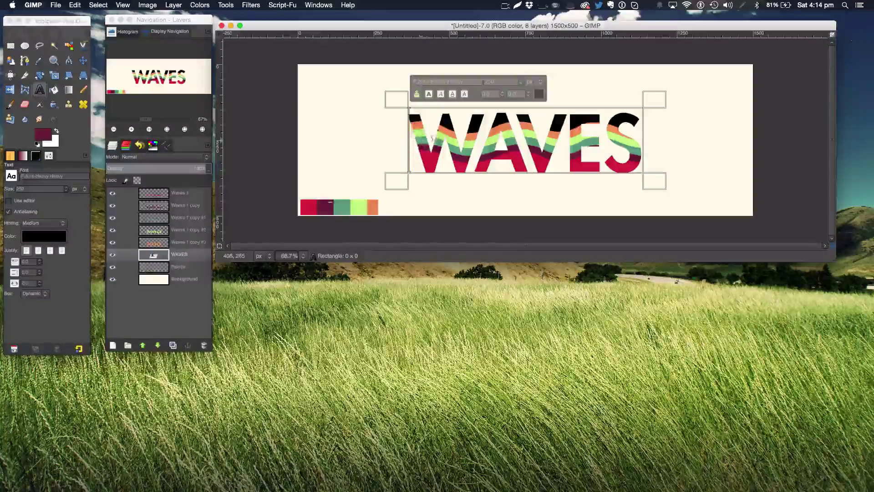
pyautogui.press('super+a')
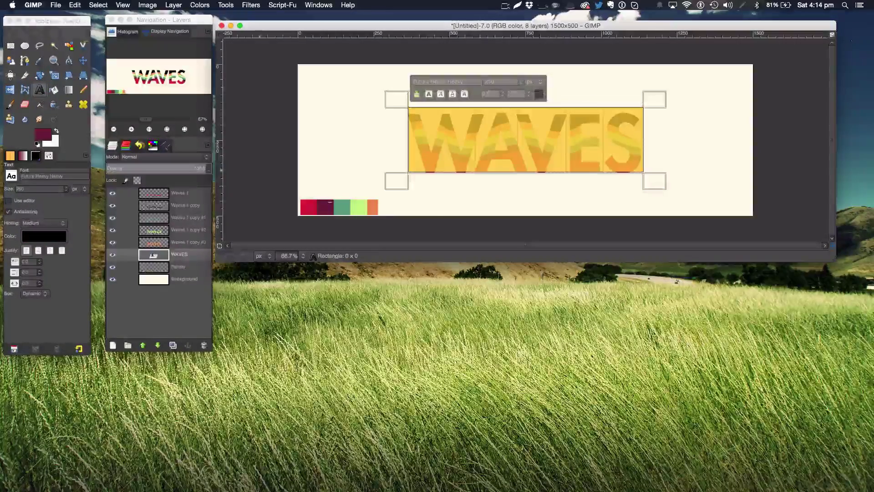
pyautogui.click(538, 94)
pyautogui.moveTo(395, 241)
pyautogui.mouseDown()
pyautogui.moveTo(396, 274)
pyautogui.moveTo(410, 271)
pyautogui.mouseUp()
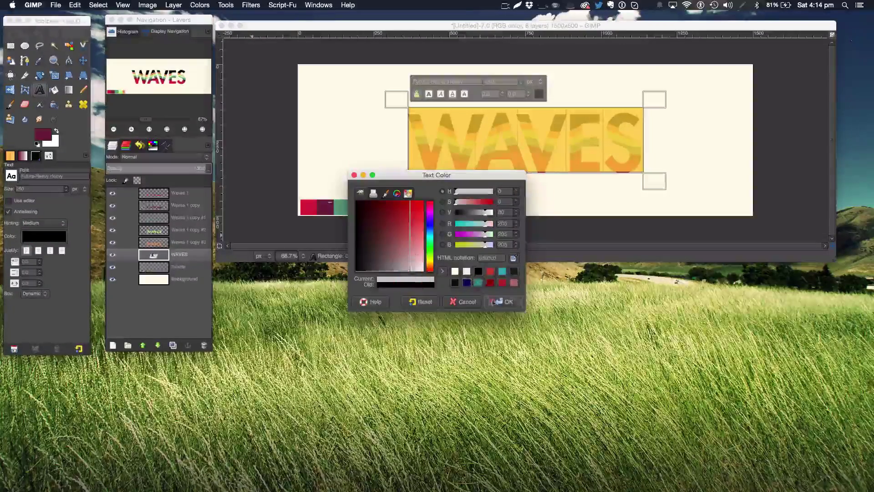
pyautogui.click(494, 302)
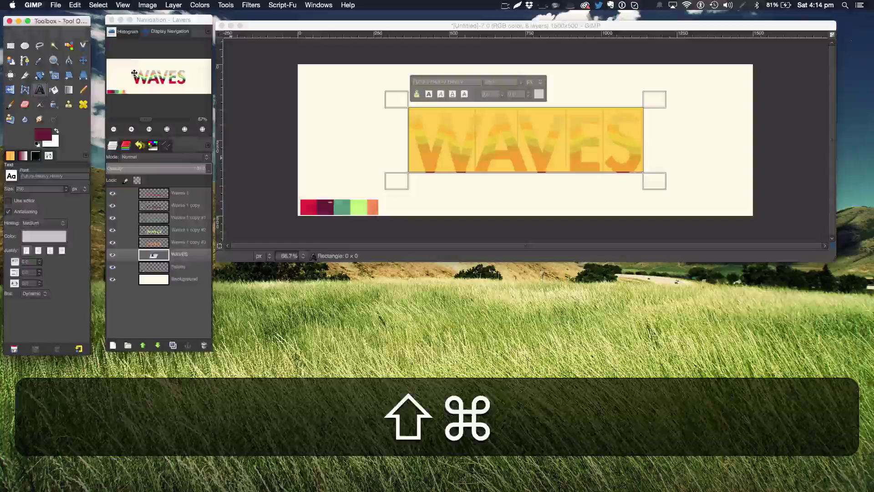
pyautogui.click(83, 61)
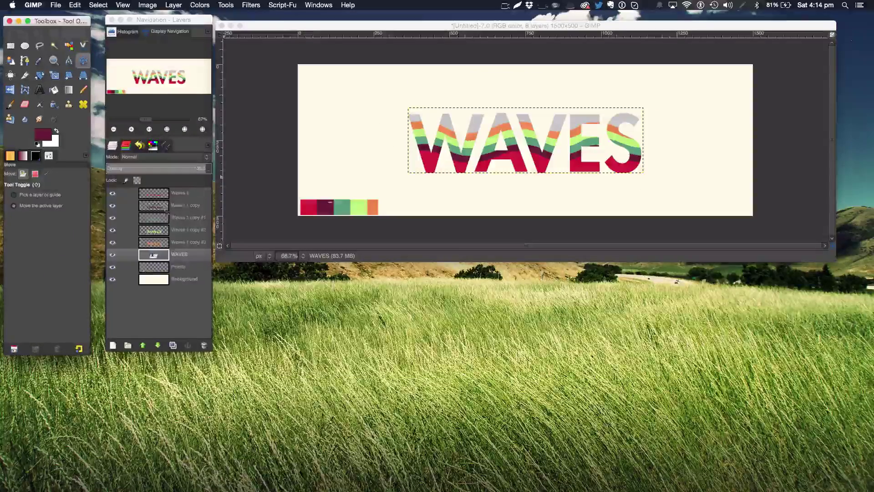
pyautogui.click(175, 169)
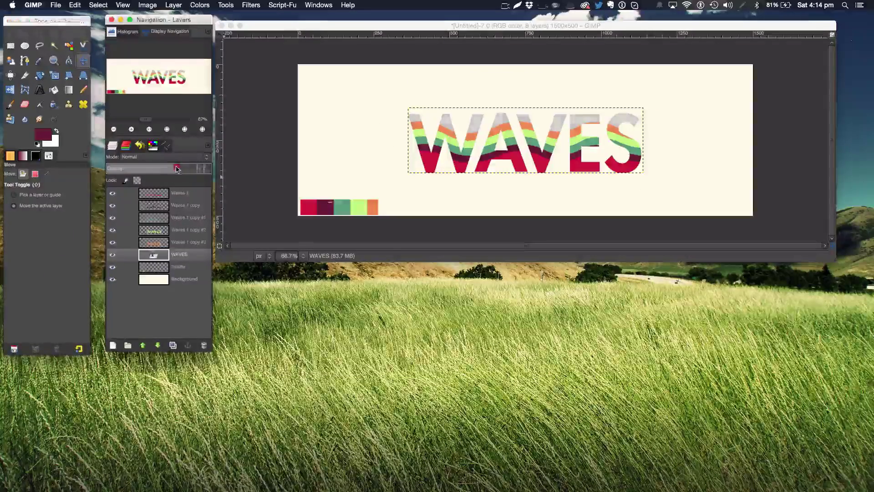
pyautogui.moveTo(173, 165); pyautogui.dragTo(134, 165)
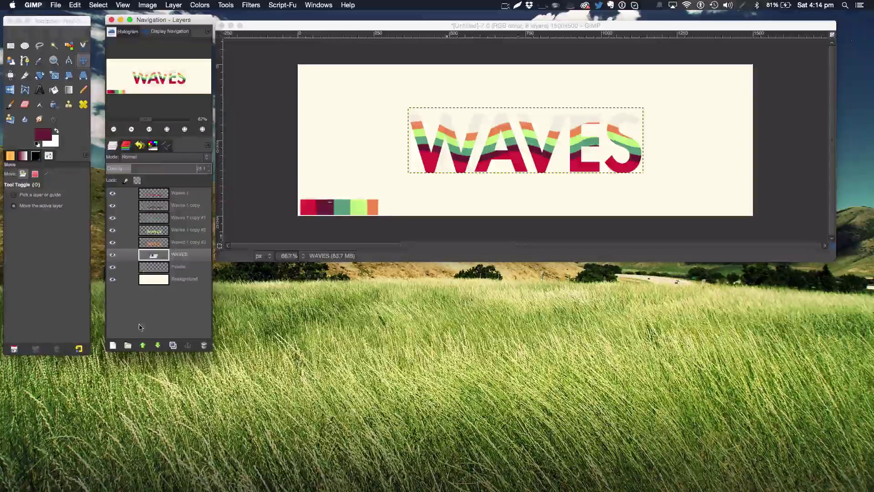
# Step: Create a new transparent 1500 by 500 px layer above Waves 1 and name it Highlights
pyautogui.click(186, 193)
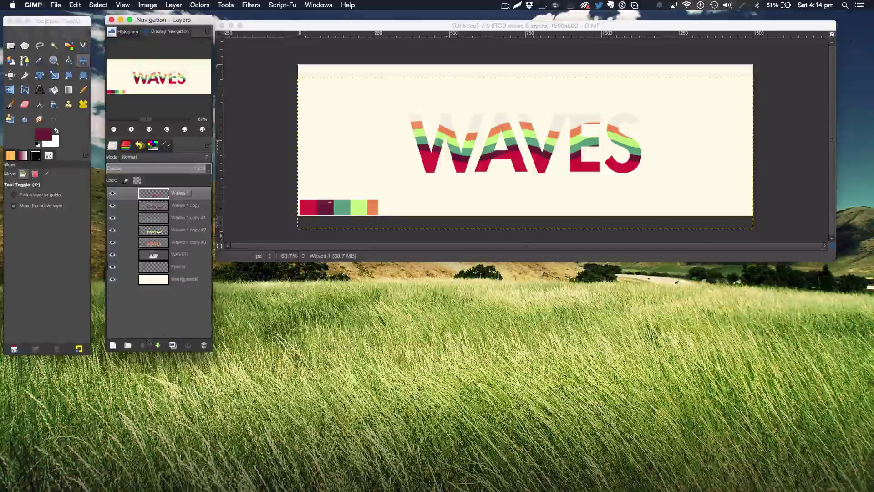
pyautogui.click(113, 346)
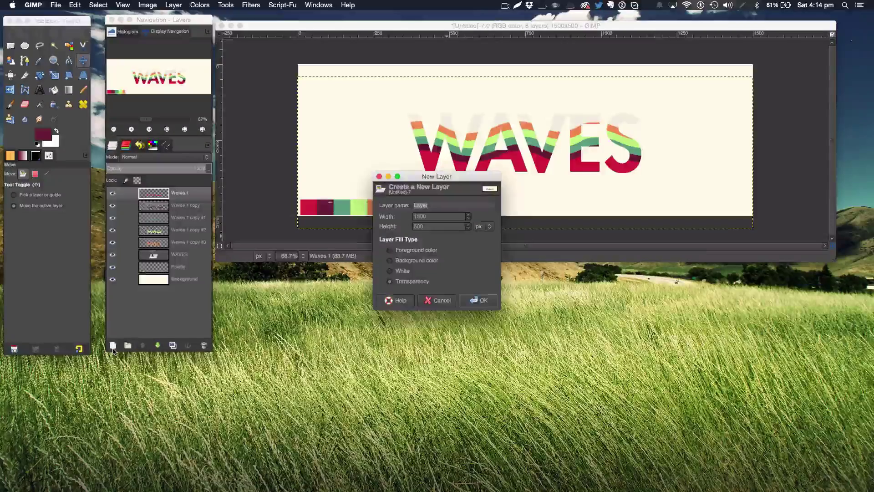
pyautogui.press('Return')
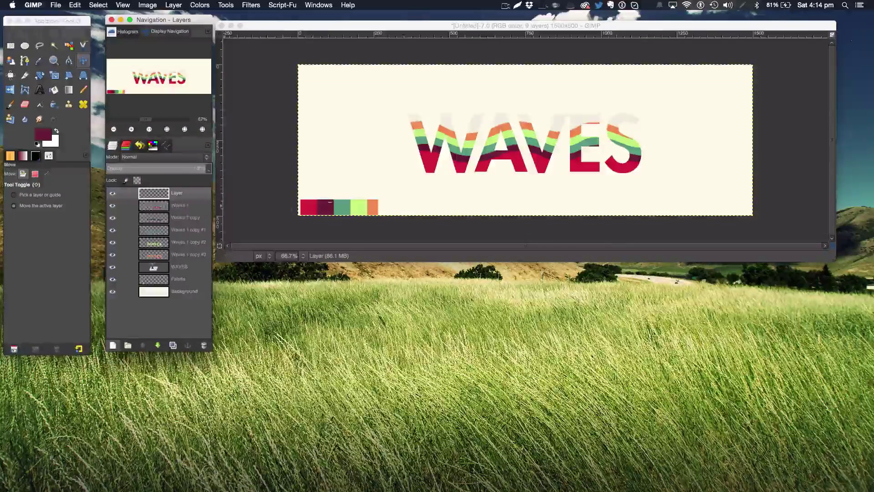
pyautogui.doubleClick(177, 193)
pyautogui.write('H')
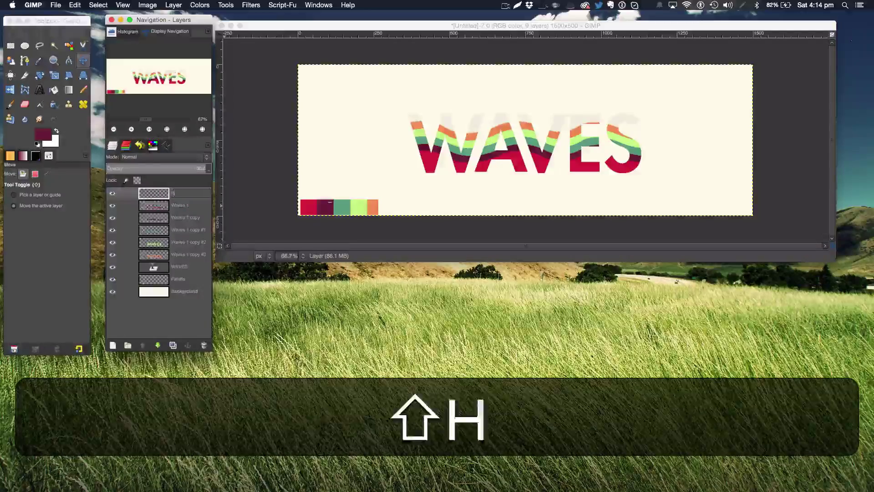
pyautogui.write('ighlg')
pyautogui.press('BackSpace')
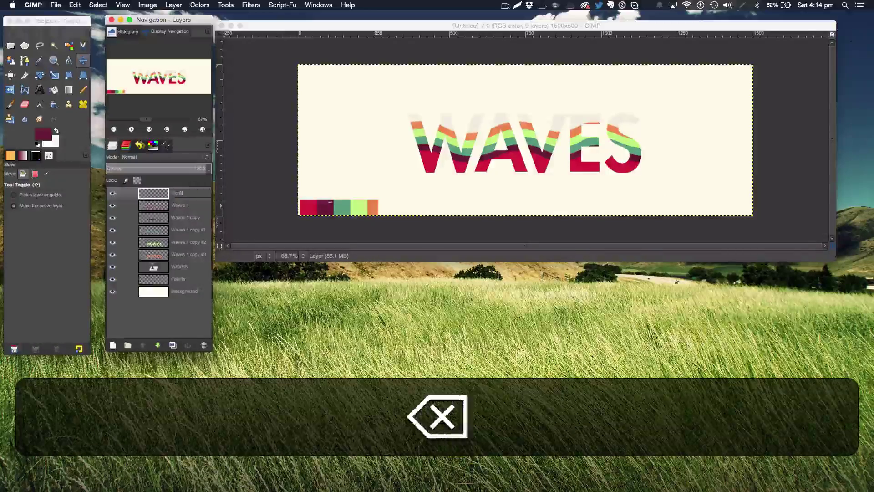
pyautogui.write('ights')
pyautogui.press('Return')
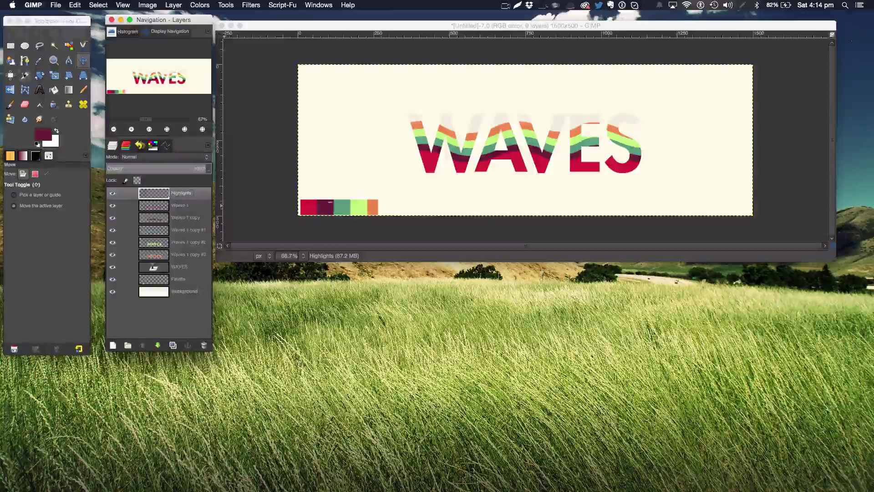
# Step: Paint a soft white band across the upper part of the lettering with the Paintbrush, using the Hardness 050 brush at about 274 px
pyautogui.click(10, 104)
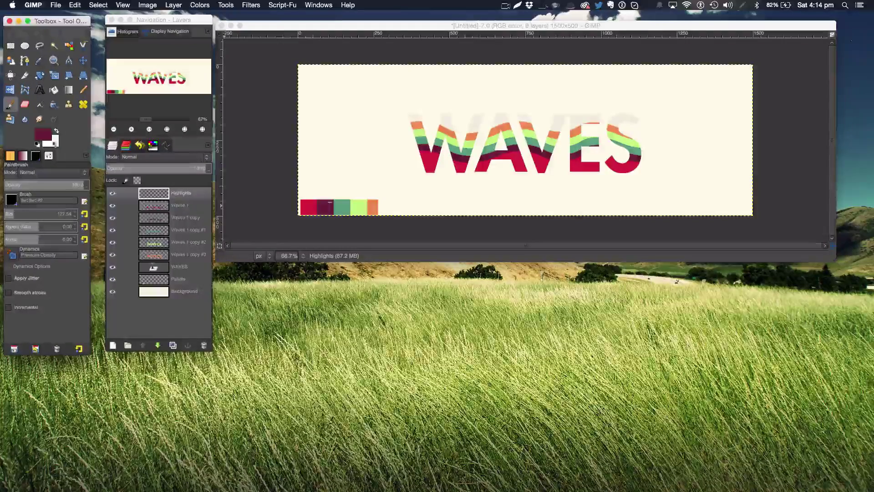
pyautogui.click(12, 199)
pyautogui.click(33, 250)
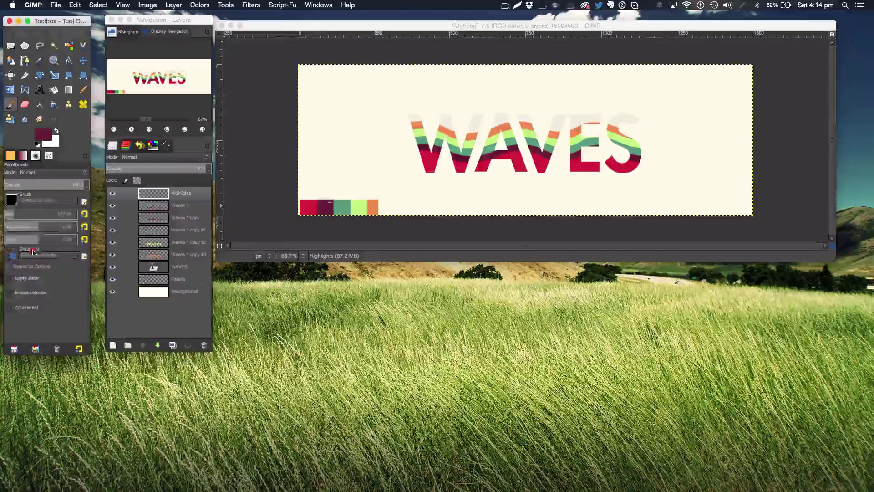
pyautogui.click(57, 130)
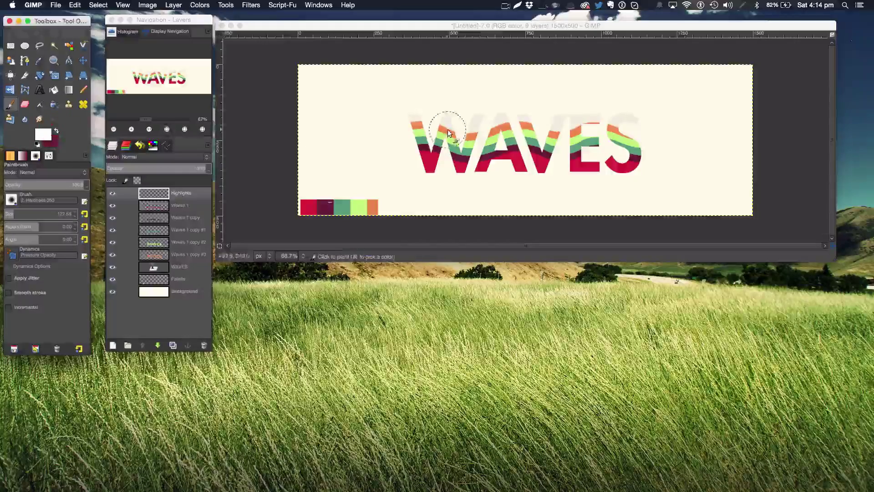
pyautogui.moveTo(35, 211); pyautogui.dragTo(98, 203)
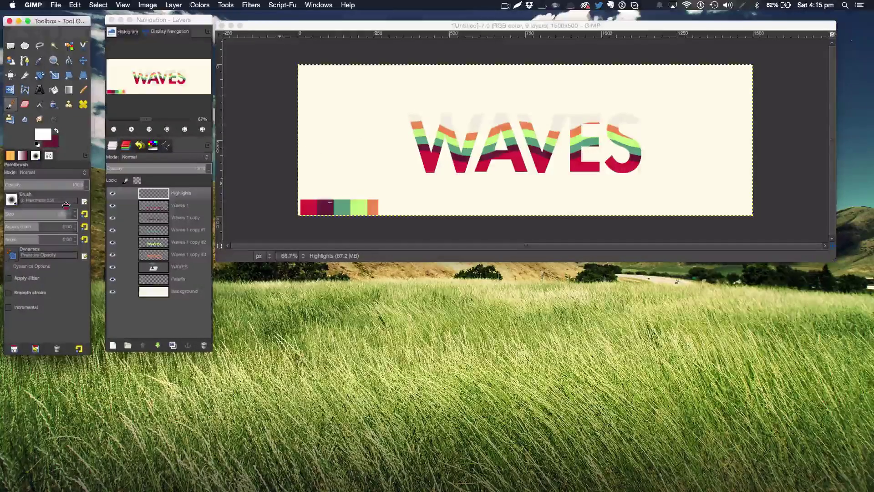
pyautogui.click(45, 207)
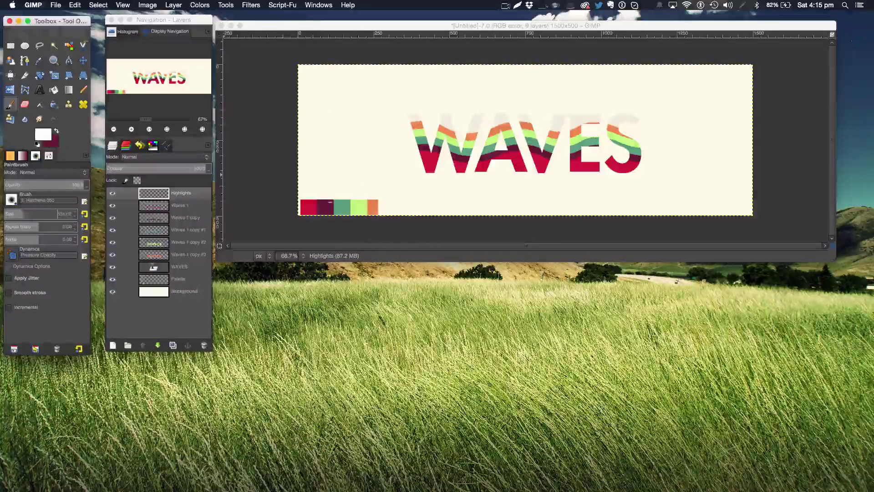
pyautogui.click(37, 214)
pyautogui.moveTo(384, 117)
pyautogui.mouseDown()
pyautogui.moveTo(419, 108)
pyautogui.moveTo(649, 123)
pyautogui.mouseUp()
# Step: Set the Highlights layer's blend mode to Overlay and its opacity to about 67%
pyautogui.click(137, 157)
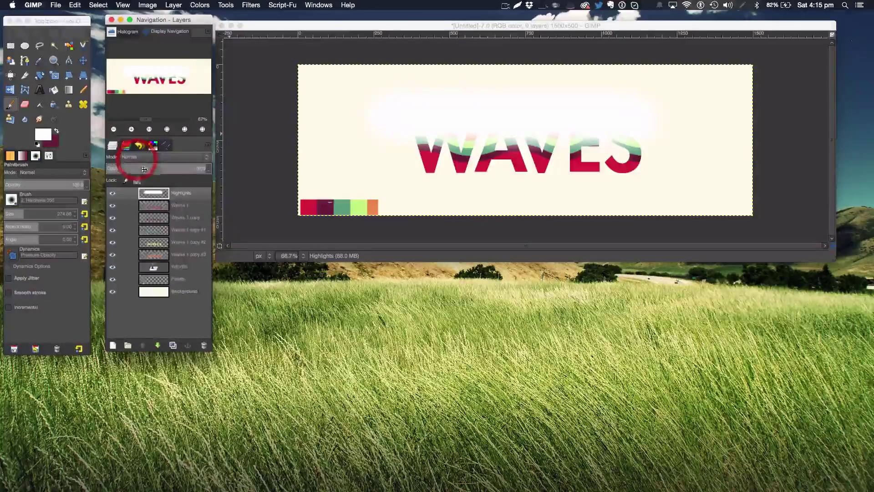
pyautogui.click(137, 156)
pyautogui.press('Down')
pyautogui.press('Down')
pyautogui.press('Return')
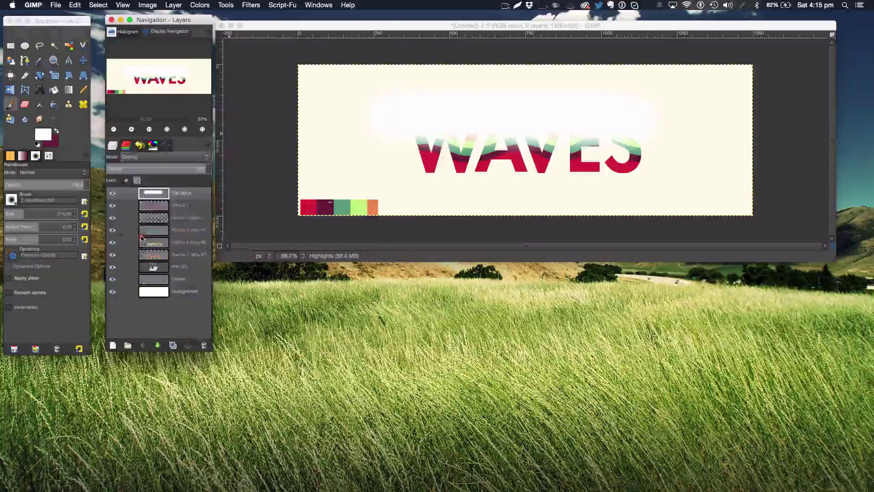
pyautogui.moveTo(150, 166)
pyautogui.mouseDown()
pyautogui.moveTo(138, 165)
pyautogui.moveTo(155, 167)
pyautogui.mouseUp()
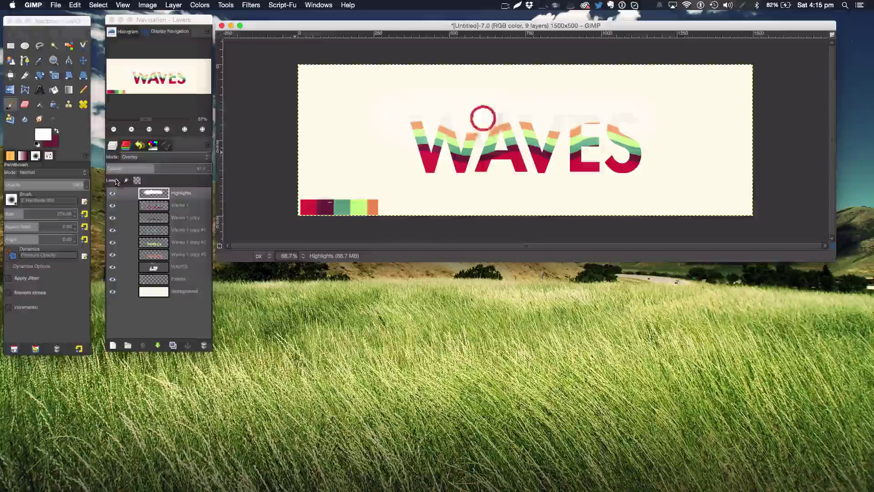
pyautogui.click(173, 166)
pyautogui.moveTo(179, 167); pyautogui.dragTo(175, 165)
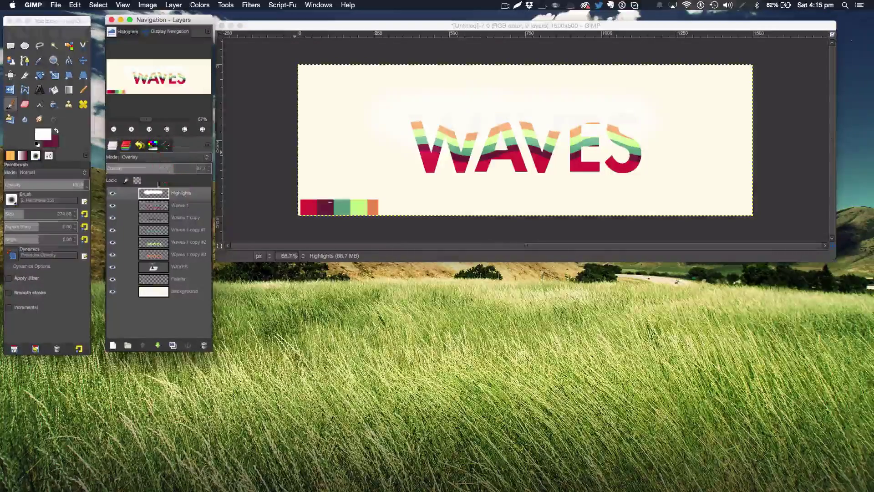
# Step: Create a selection from the shape of the WAVES text layer's opaque pixels
pyautogui.click(163, 269)
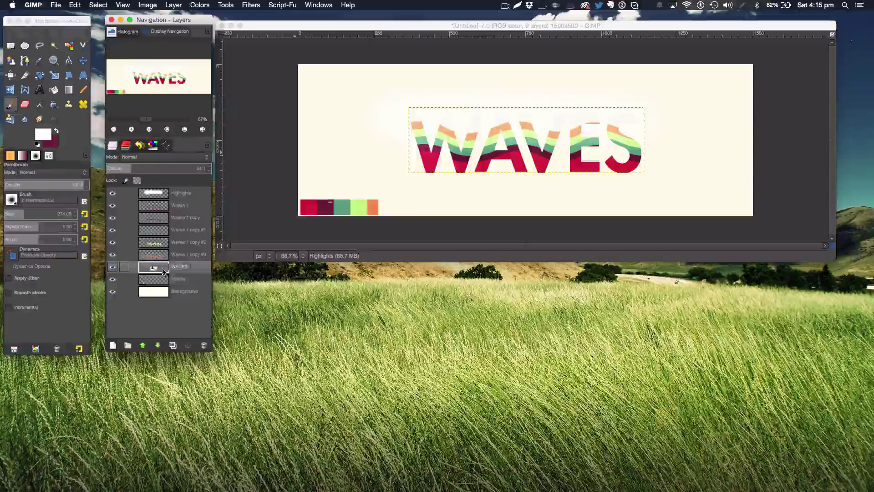
pyautogui.rightClick(181, 270)
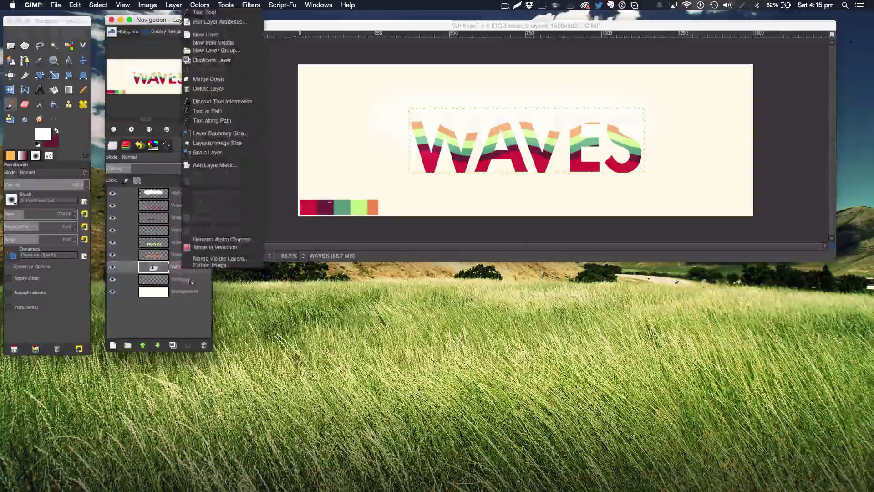
pyautogui.click(196, 249)
# Step: Cut everything outside the selected lettering shape from the Highlights layer and clear the selection
pyautogui.click(185, 195)
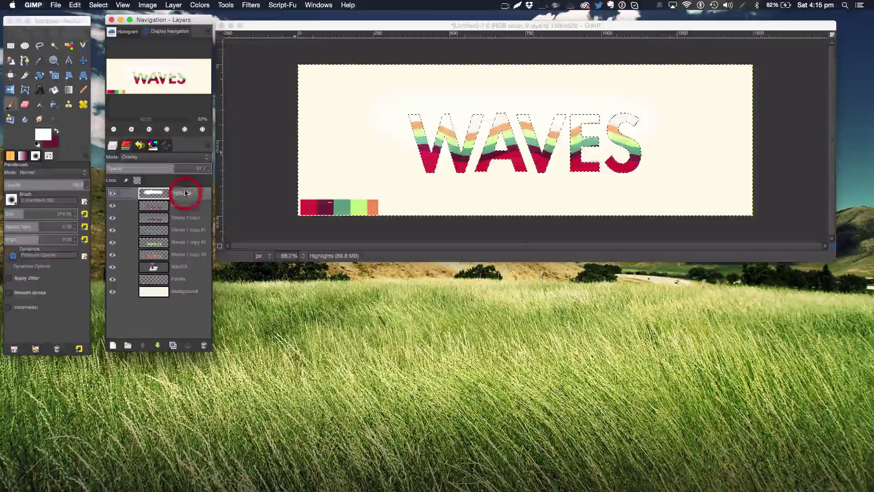
pyautogui.click(98, 5)
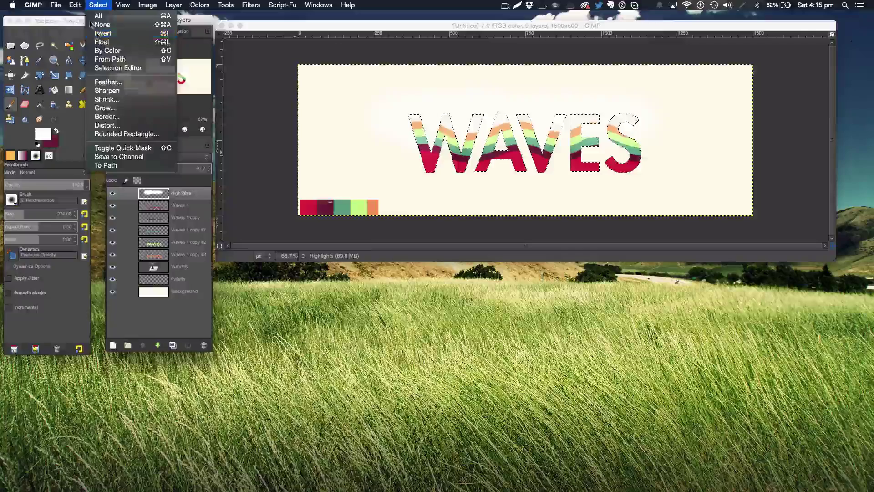
pyautogui.click(103, 33)
pyautogui.click(74, 5)
pyautogui.click(84, 57)
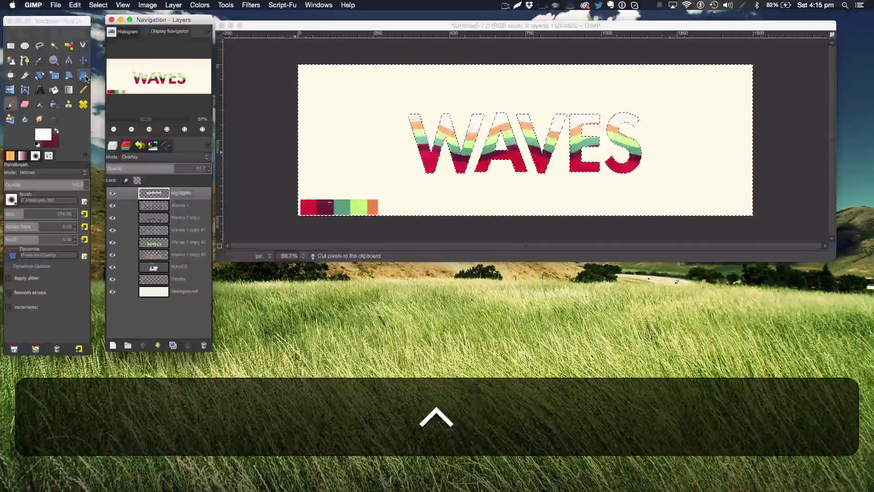
pyautogui.press('shift+super+a')
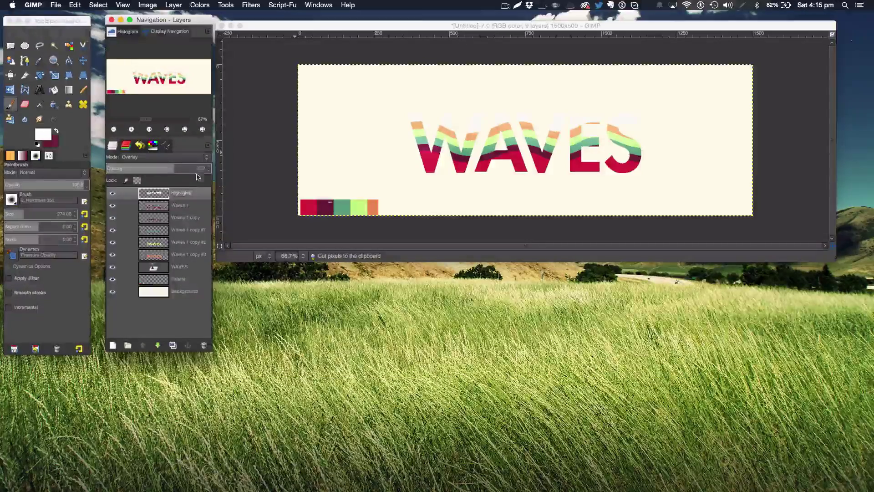
# Step: Set the Highlights layer's blend mode to Normal and lower its opacity to about 41%
pyautogui.click(179, 157)
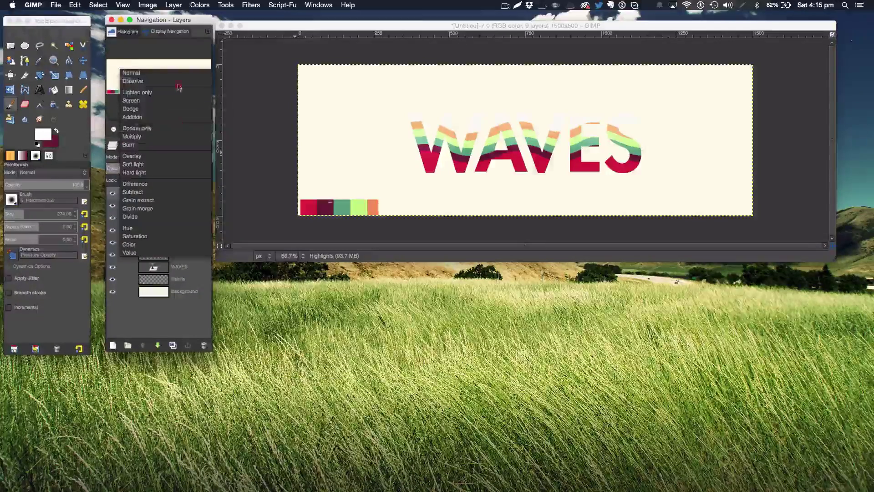
pyautogui.click(179, 74)
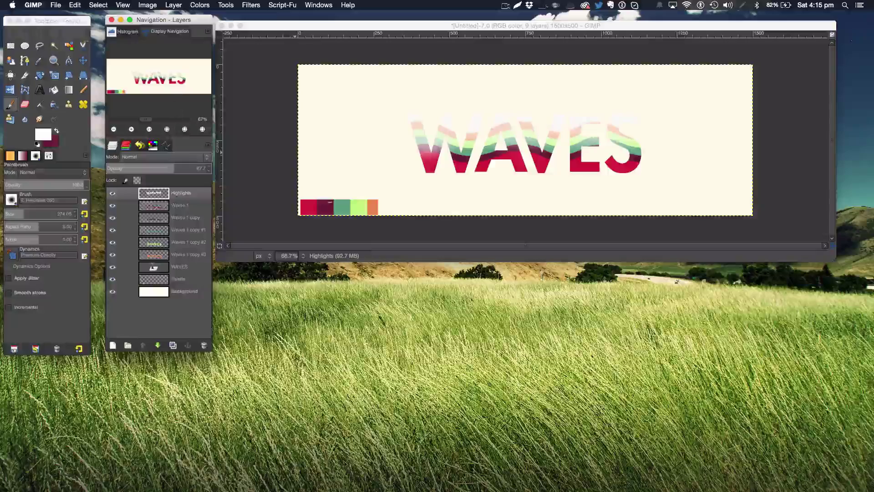
pyautogui.click(169, 165)
pyautogui.moveTo(160, 167); pyautogui.dragTo(147, 171)
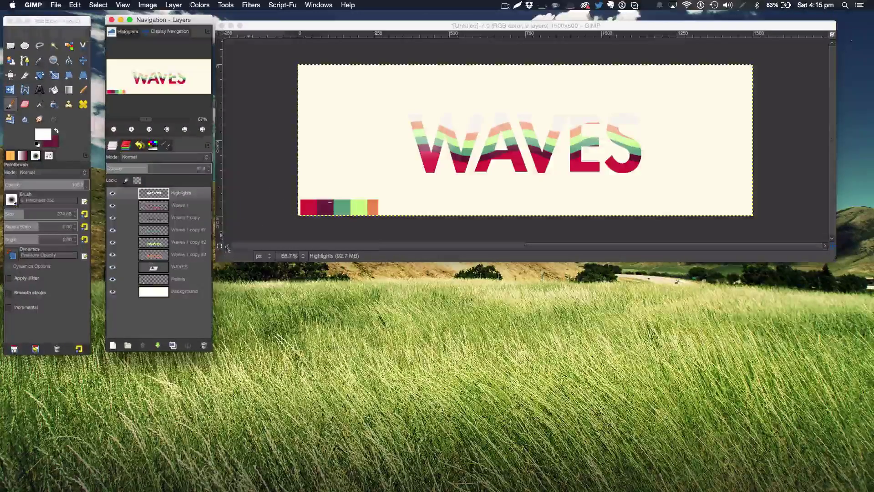
# Step: Create a new transparent 1500 by 500 px layer above Highlights and name it Specular
pyautogui.click(112, 345)
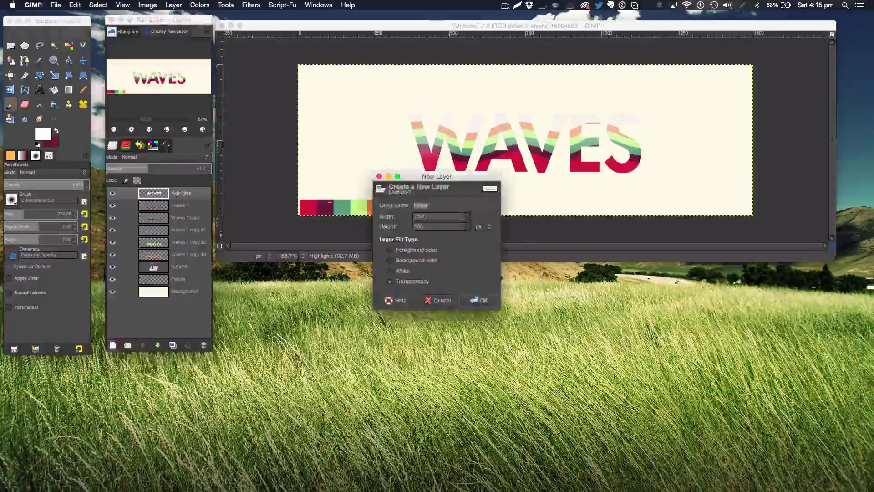
pyautogui.click(494, 301)
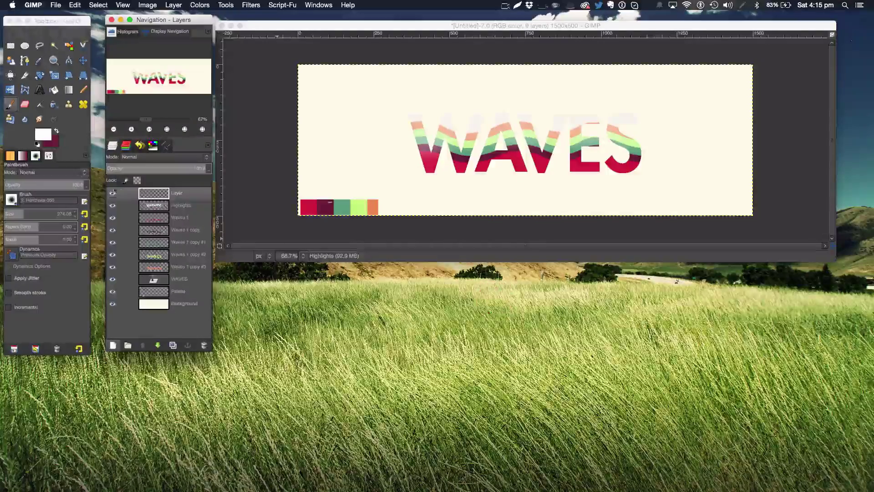
pyautogui.doubleClick(177, 193)
pyautogui.write('She')
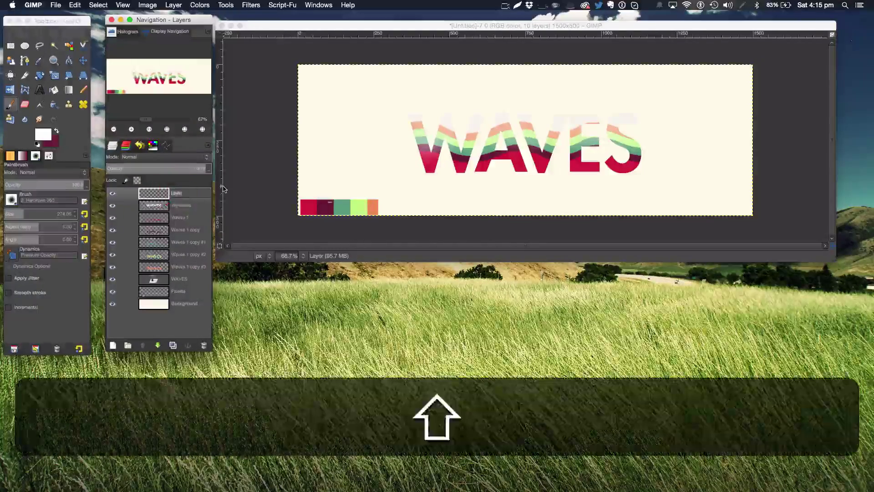
pyautogui.write('c')
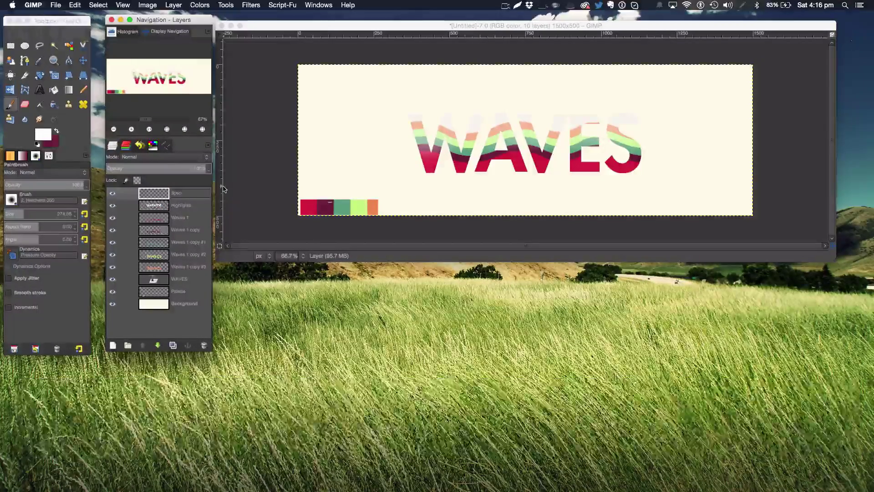
pyautogui.write('ular')
pyautogui.press('Return')
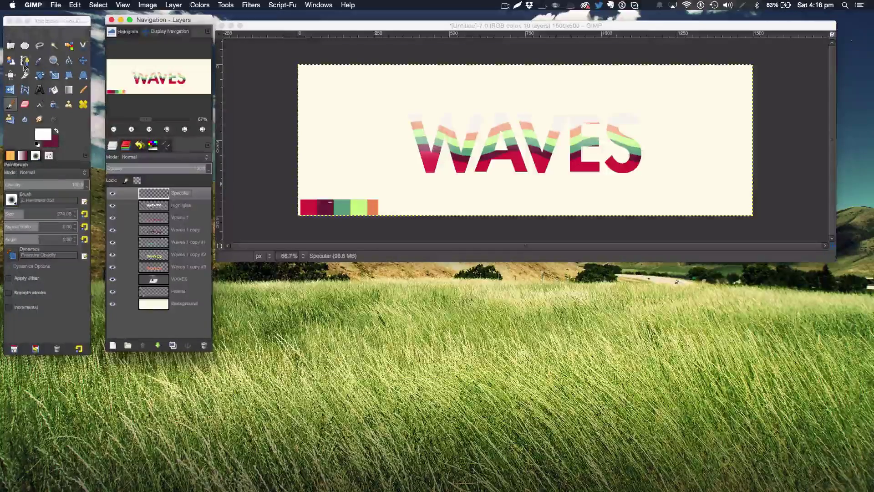
# Step: Make a narrow vertical rectangular selection about 150 px tall above the palette swatches, with rounded corners at the maximum radius
pyautogui.click(21, 48)
pyautogui.click(12, 47)
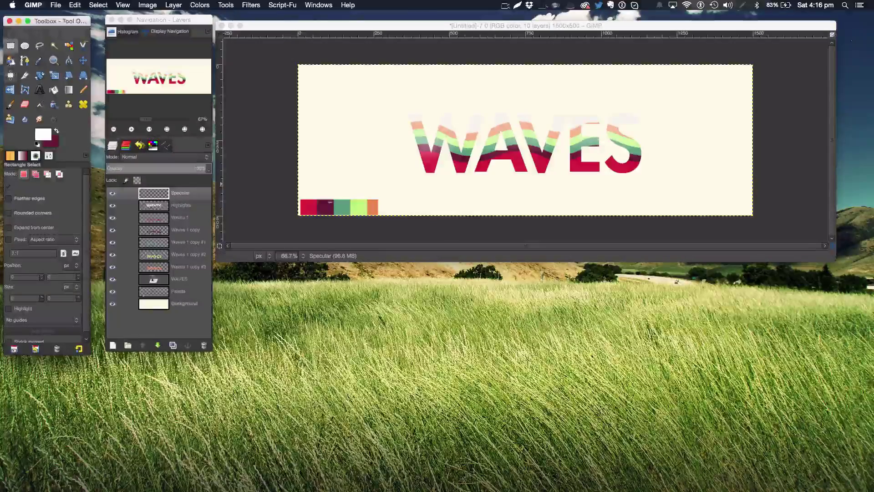
pyautogui.click(8, 212)
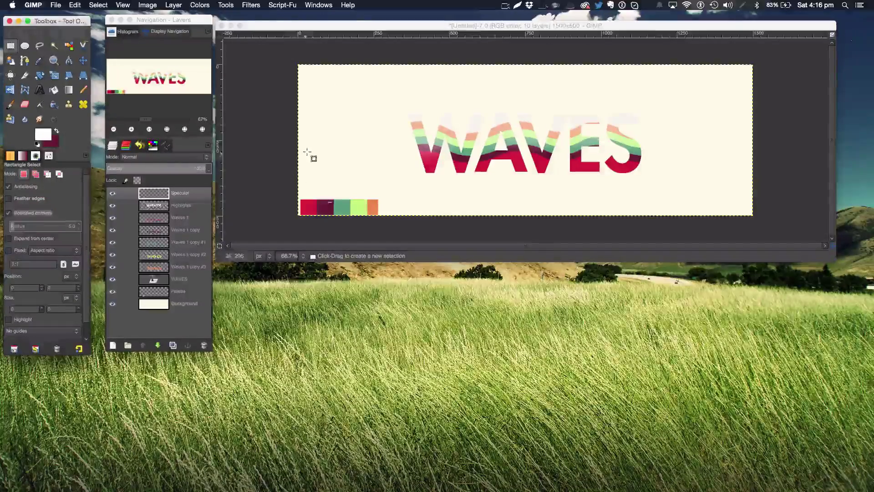
pyautogui.moveTo(312, 146); pyautogui.dragTo(333, 197)
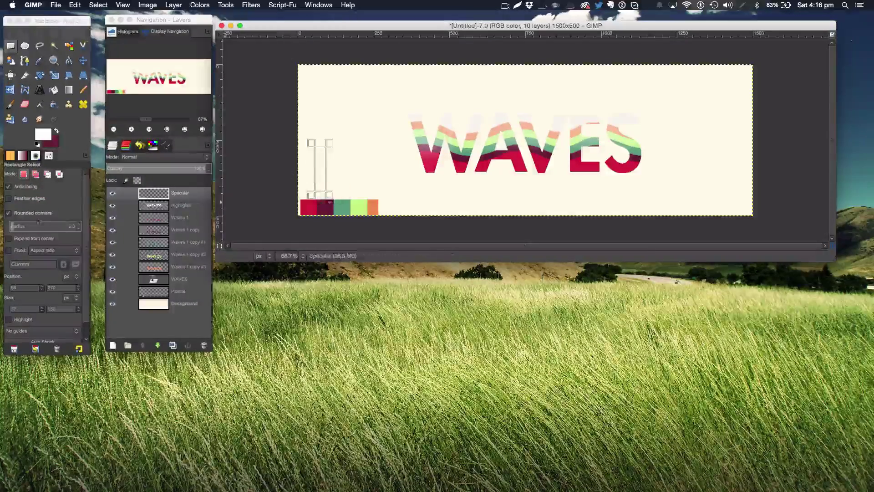
pyautogui.click(69, 226)
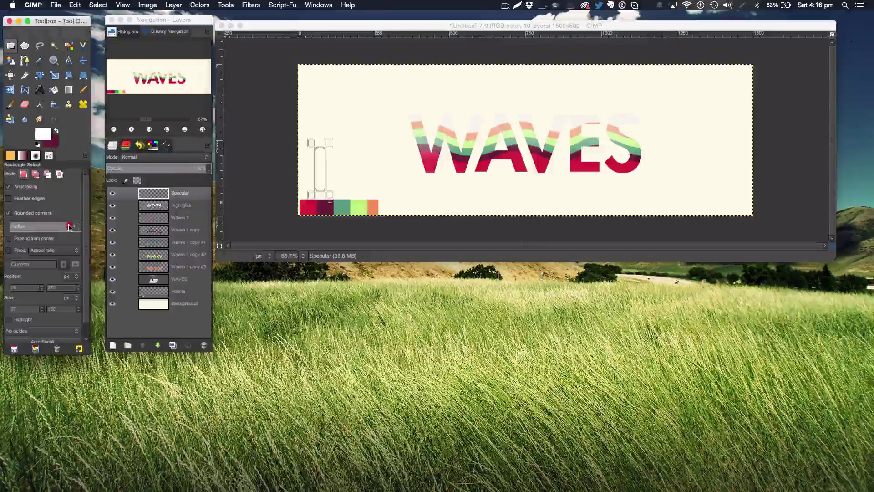
pyautogui.moveTo(69, 228); pyautogui.dragTo(82, 227)
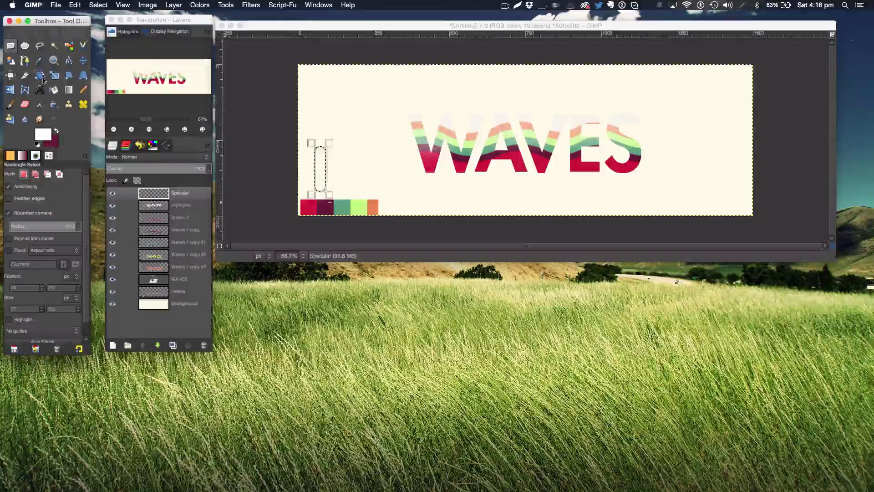
pyautogui.moveTo(328, 194); pyautogui.dragTo(320, 193)
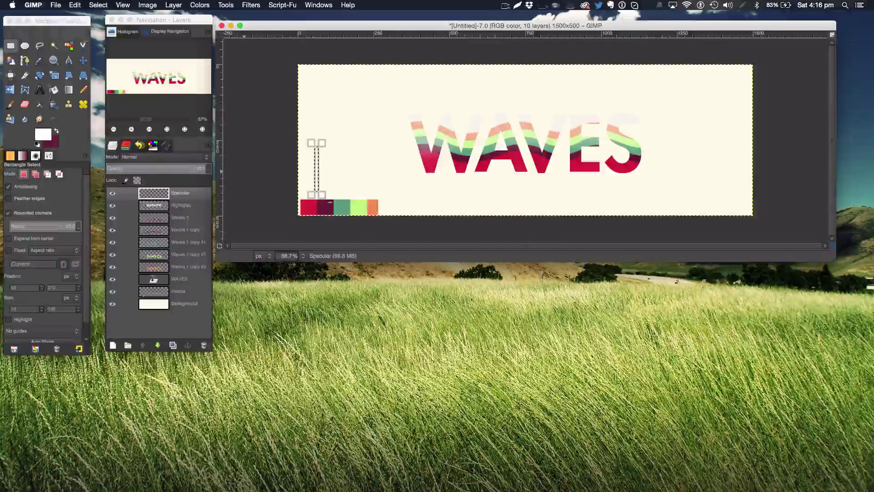
# Step: Fill the narrow rounded selection with white on the Specular layer and clear the selection
pyautogui.click(54, 90)
pyautogui.click(318, 163)
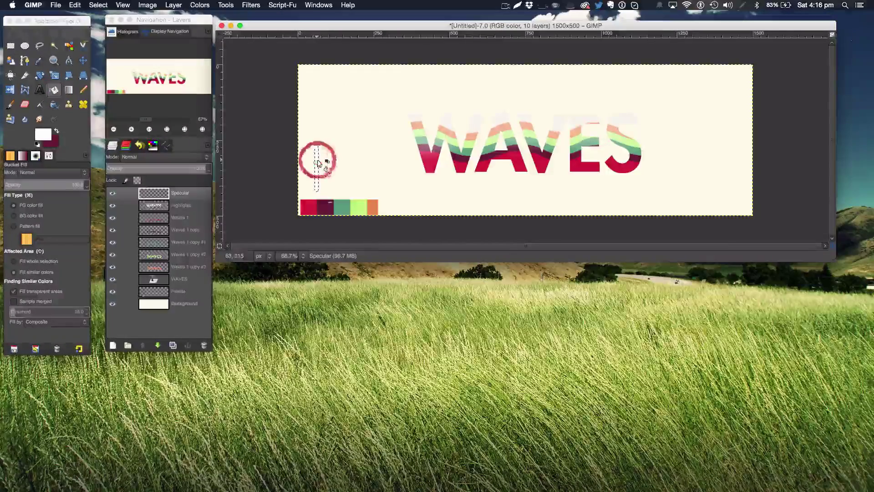
pyautogui.press('super')
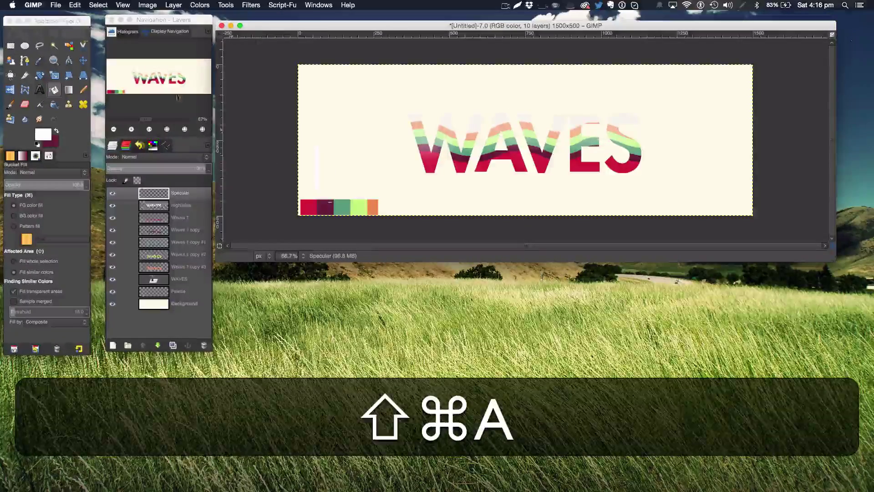
# Step: Move the white bar onto the first stroke of the W and fit the Specular layer's bounds to the image size
pyautogui.press('m')
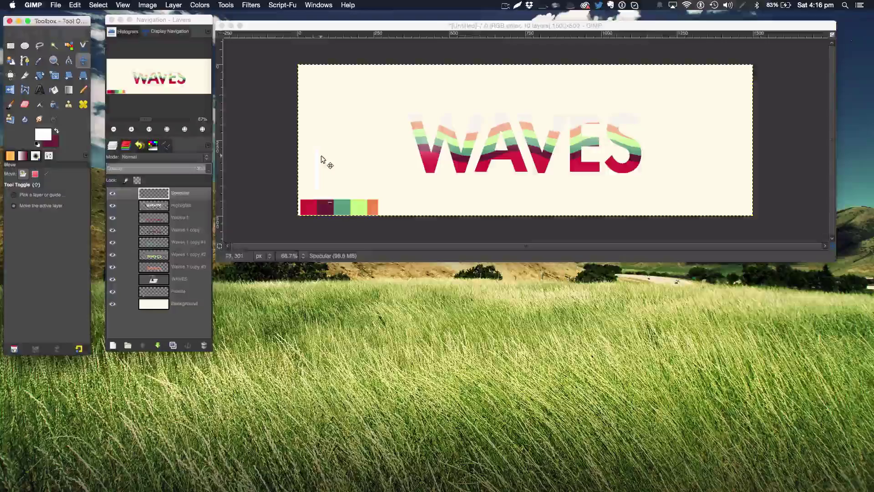
pyautogui.moveTo(320, 158); pyautogui.dragTo(403, 143)
pyautogui.press('super+z')
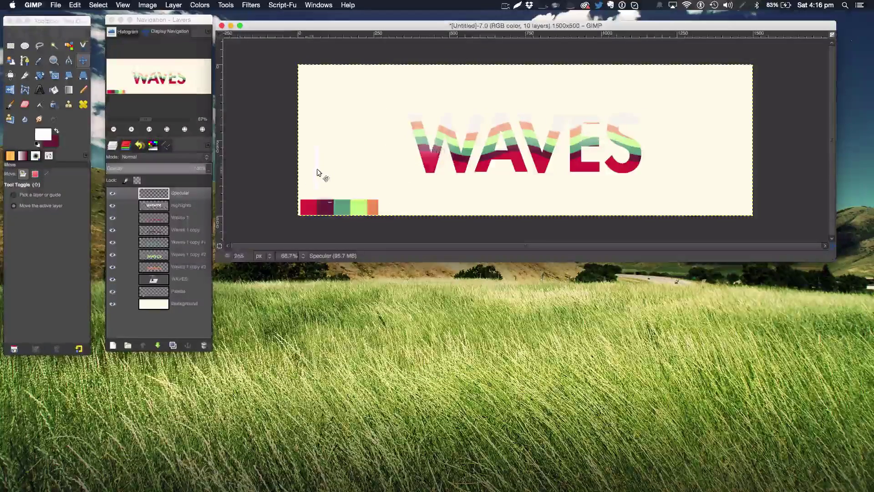
pyautogui.moveTo(318, 164); pyautogui.dragTo(420, 141)
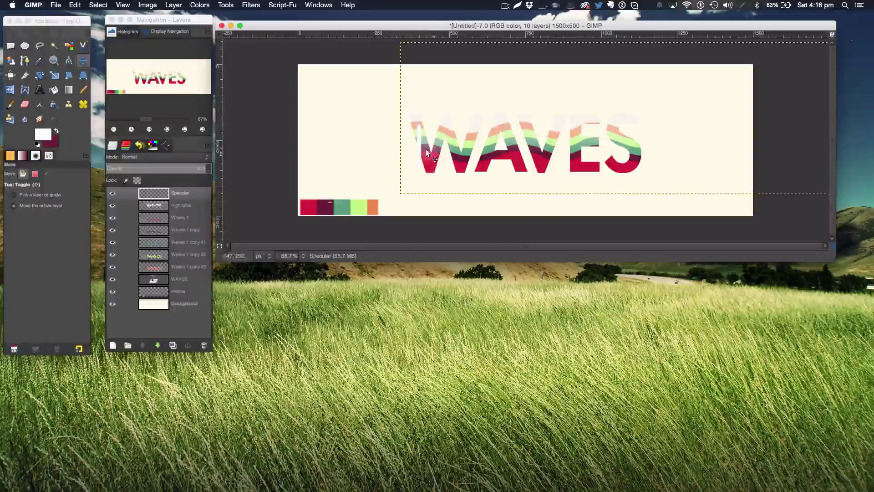
pyautogui.click(175, 5)
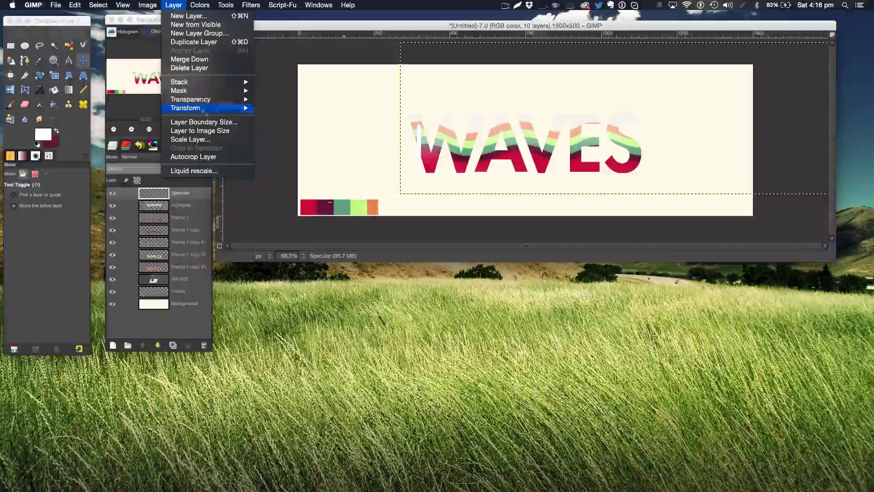
pyautogui.click(212, 130)
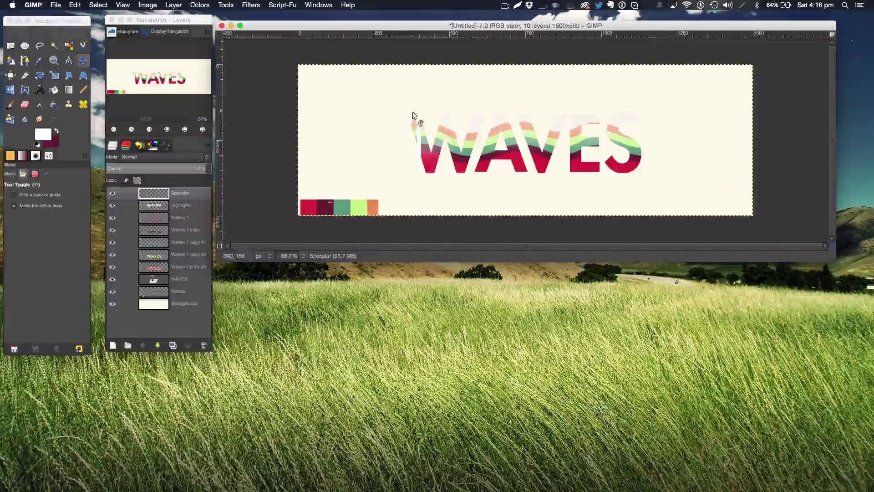
pyautogui.moveTo(419, 129); pyautogui.dragTo(429, 121)
pyautogui.press('super+z')
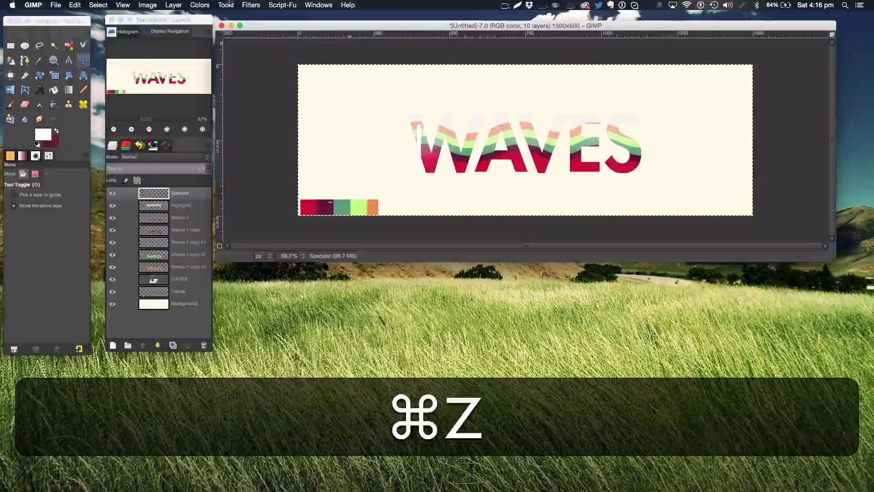
pyautogui.click(174, 5)
pyautogui.click(203, 122)
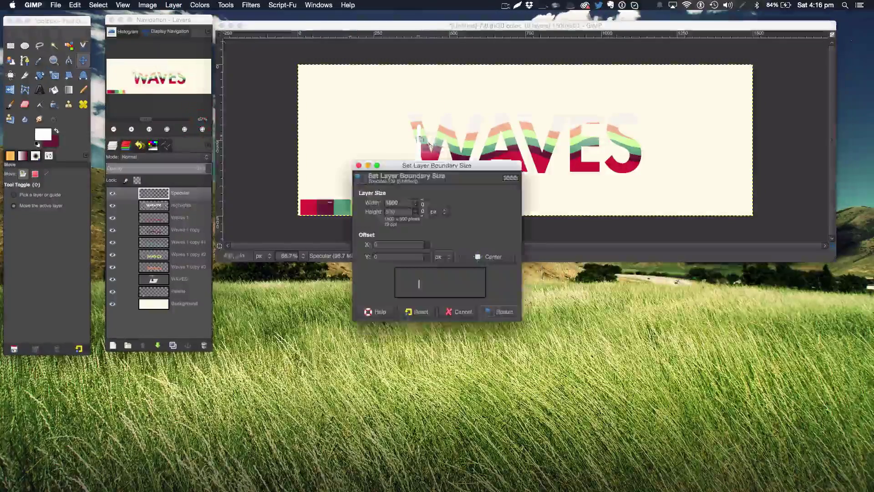
pyautogui.click(463, 310)
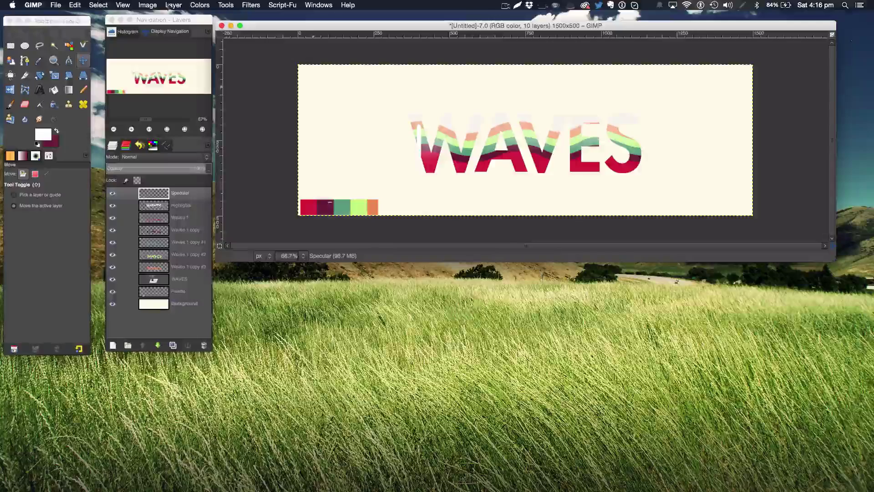
pyautogui.click(147, 5)
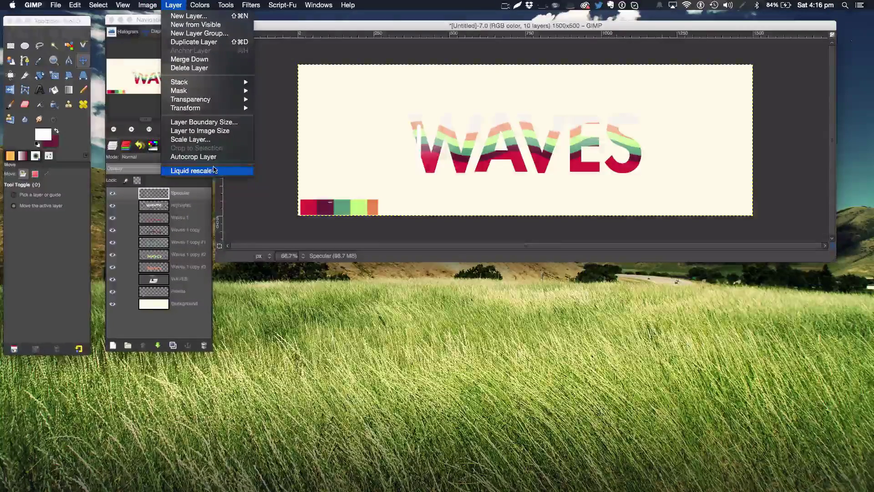
pyautogui.click(383, 132)
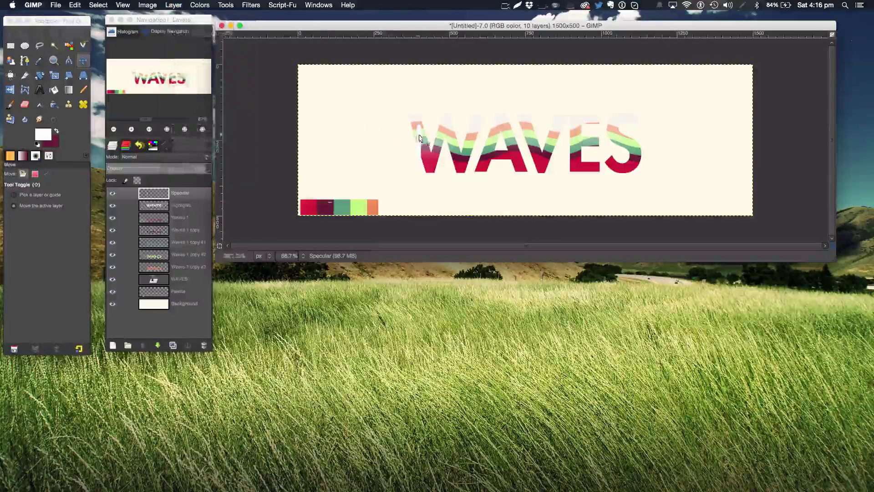
# Step: Nudge the bar on the first stroke of the W and scale the Specular layer proportionally to 1347 by 449 px
pyautogui.moveTo(416, 133); pyautogui.dragTo(422, 133)
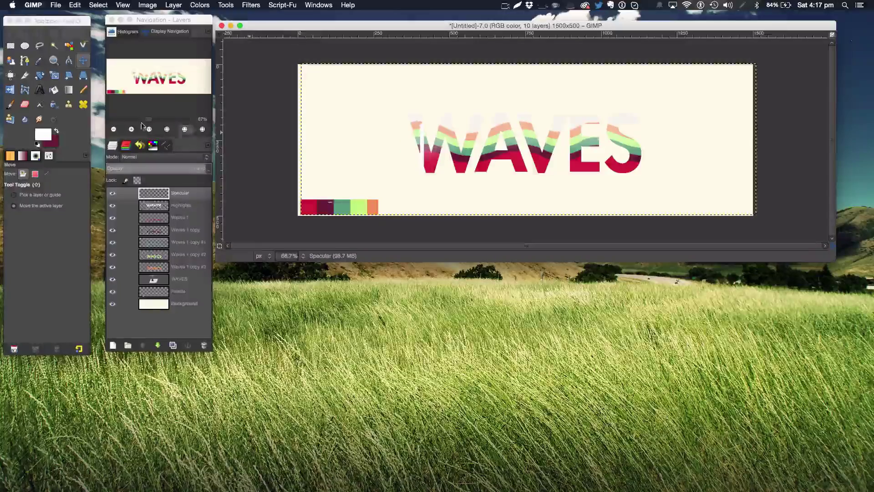
pyautogui.click(54, 76)
pyautogui.click(302, 65)
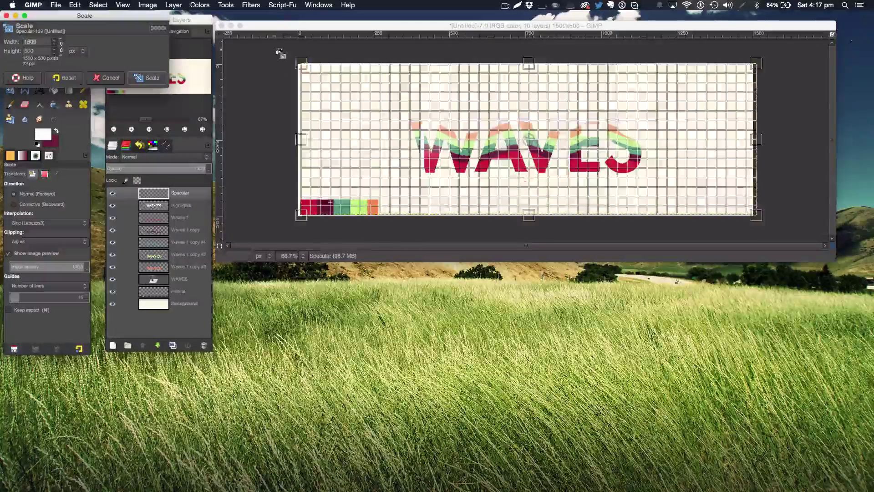
pyautogui.moveTo(301, 65); pyautogui.dragTo(329, 76)
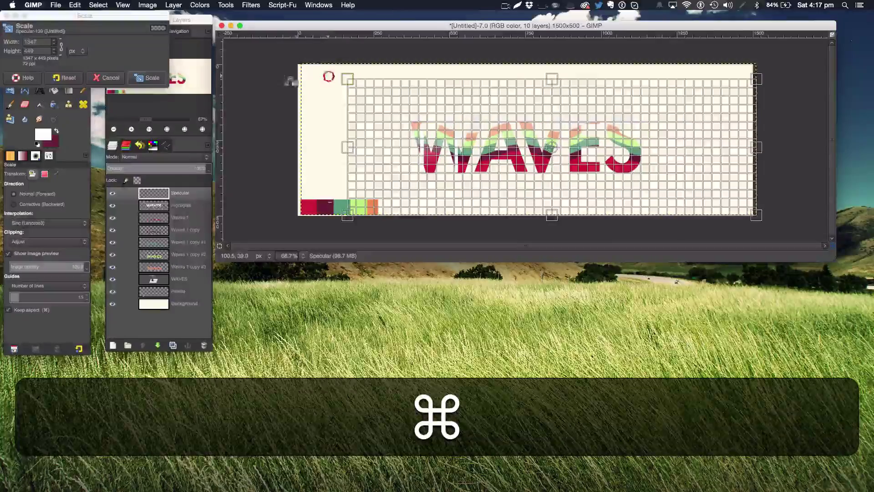
pyautogui.click(160, 78)
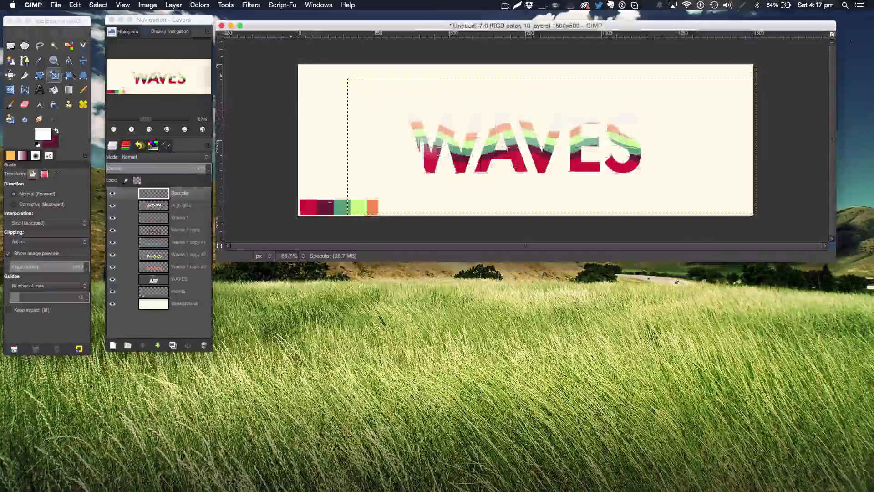
# Step: Rotate the Specular layer counterclockwise to slant the bar like the W, and move it back onto the W's first stroke
pyautogui.click(40, 75)
pyautogui.click(424, 138)
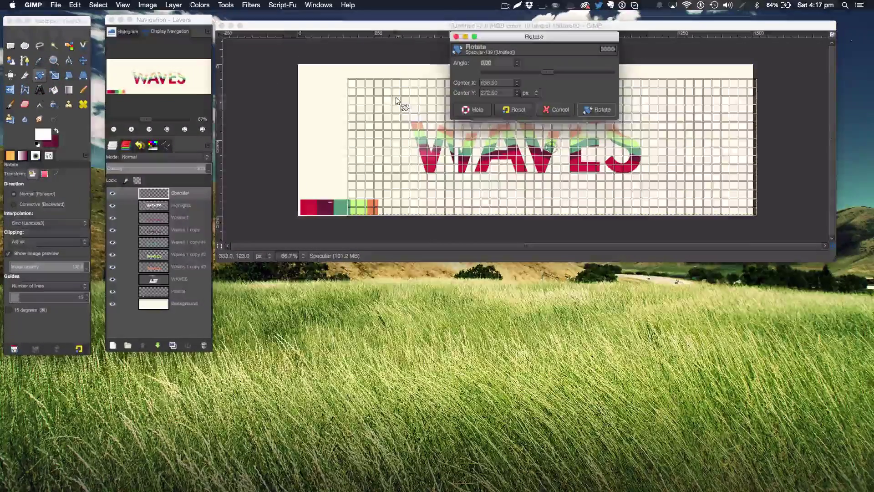
pyautogui.moveTo(382, 100); pyautogui.dragTo(358, 130)
pyautogui.press('Return')
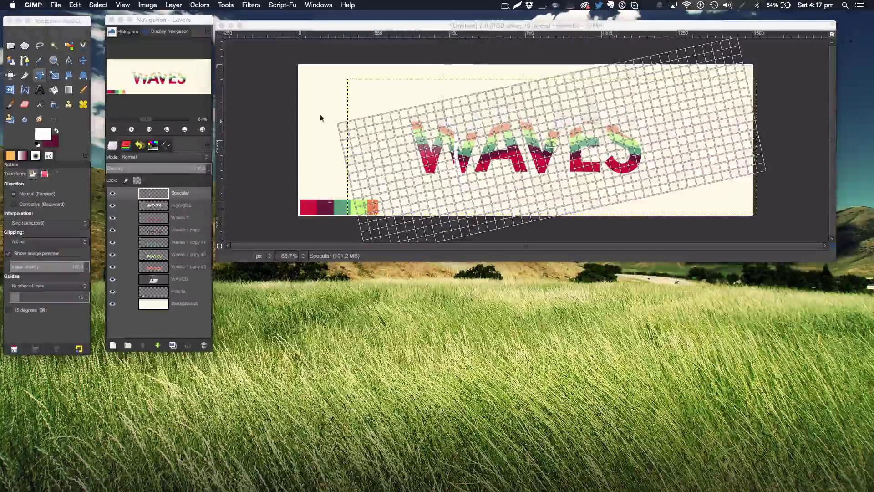
pyautogui.click(83, 60)
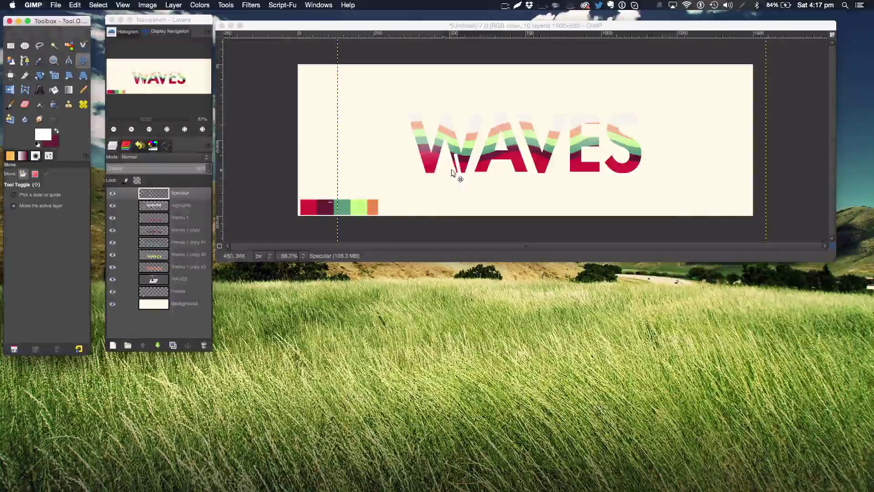
pyautogui.moveTo(467, 174); pyautogui.dragTo(419, 139)
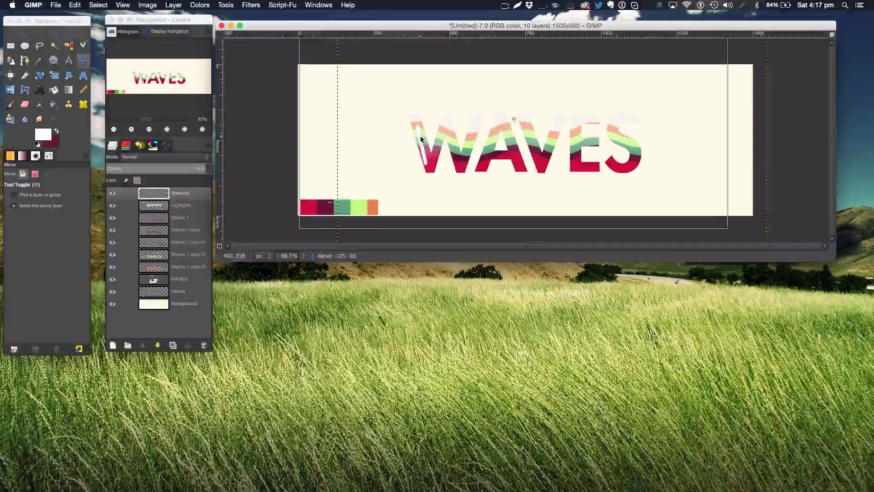
# Step: Rotate the Specular layer a further -3.23 degrees and reposition the bar along the first stroke of the W
pyautogui.click(39, 76)
pyautogui.click(324, 72)
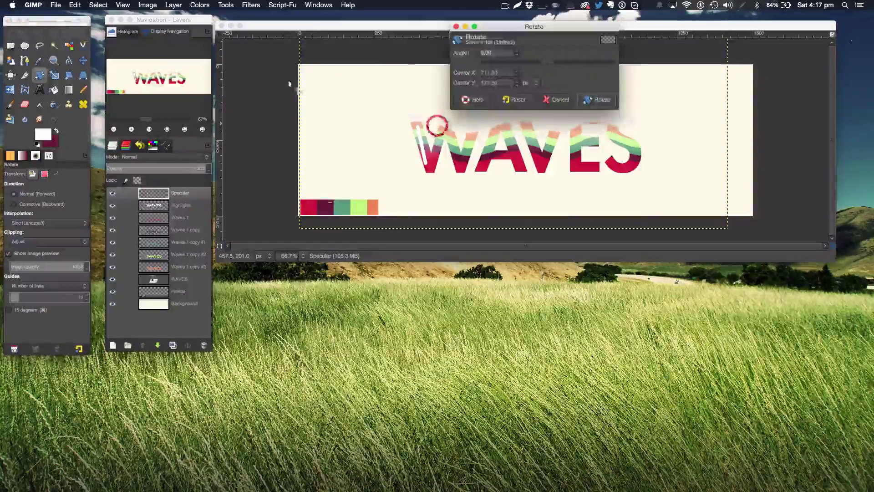
pyautogui.moveTo(324, 72); pyautogui.dragTo(327, 87)
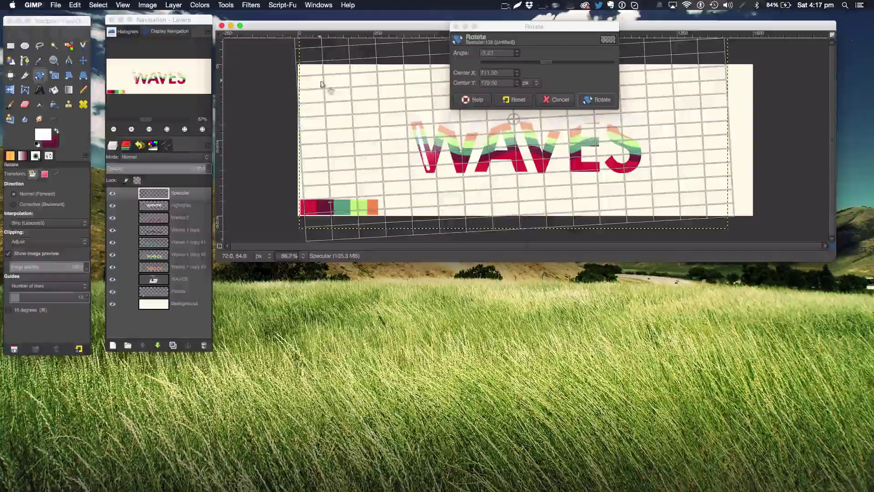
pyautogui.click(585, 101)
pyautogui.press('m')
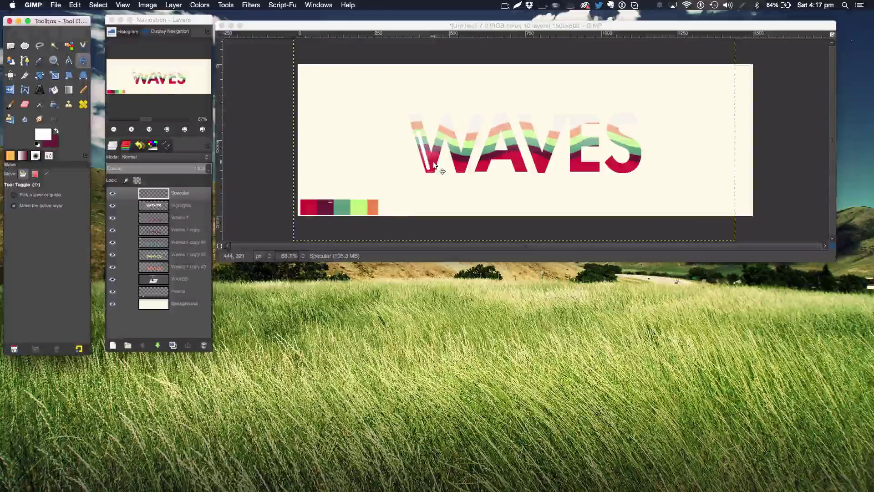
pyautogui.moveTo(428, 161); pyautogui.dragTo(423, 153)
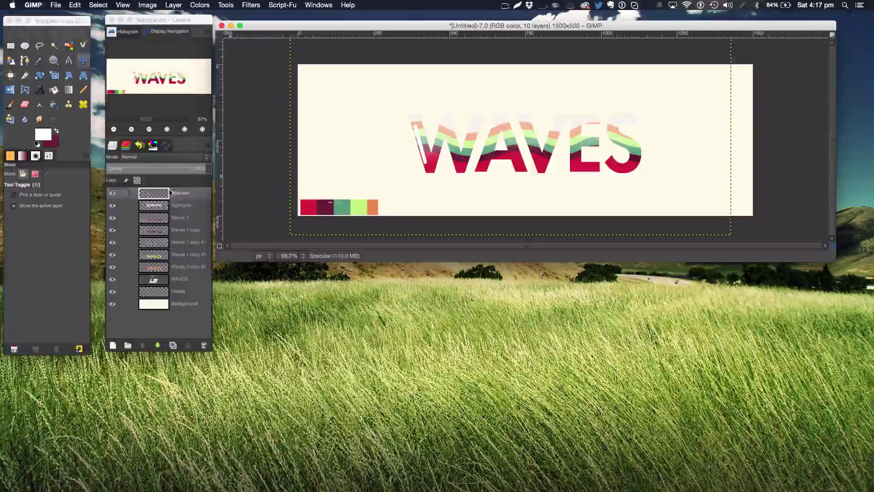
# Step: Duplicate the Specular layer, move the copy onto the V's first stroke and rotate it slightly counterclockwise to follow that stroke
pyautogui.click(173, 345)
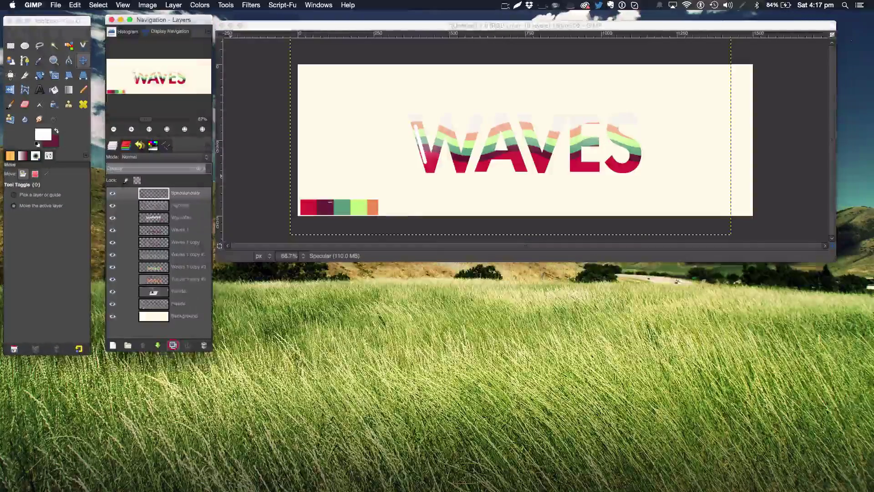
pyautogui.moveTo(424, 146); pyautogui.dragTo(531, 142)
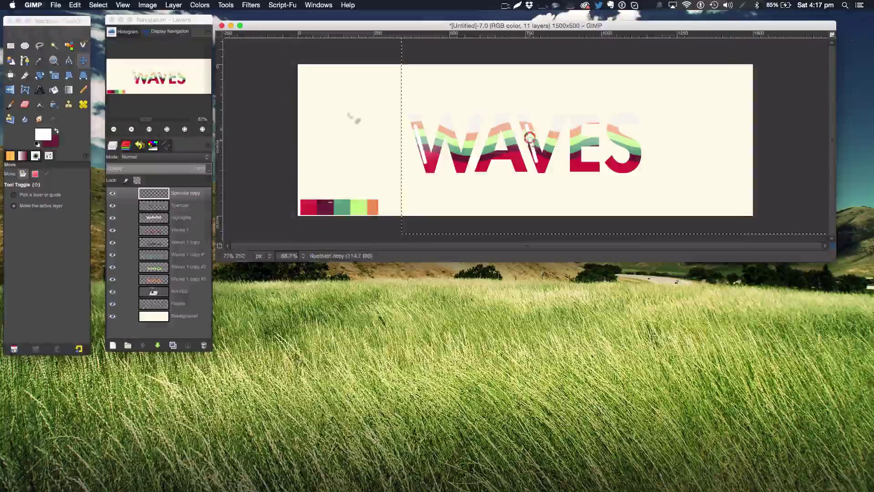
pyautogui.click(40, 75)
pyautogui.click(417, 143)
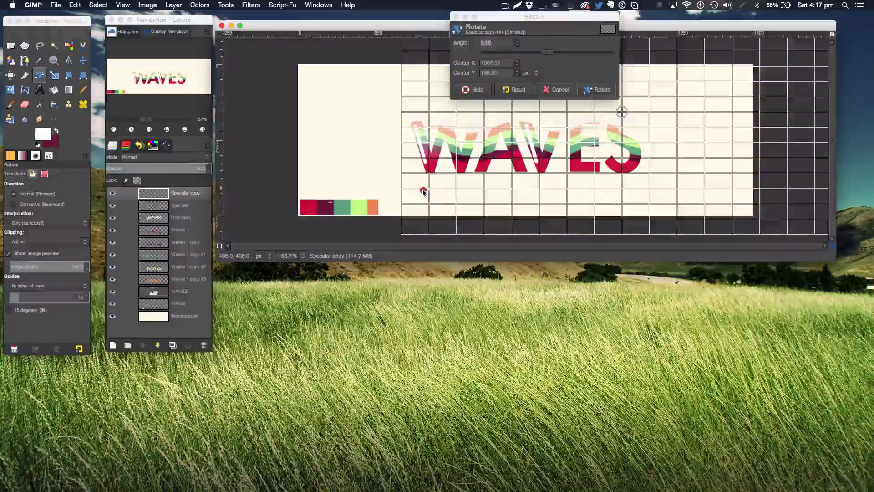
pyautogui.moveTo(423, 192); pyautogui.dragTo(435, 200)
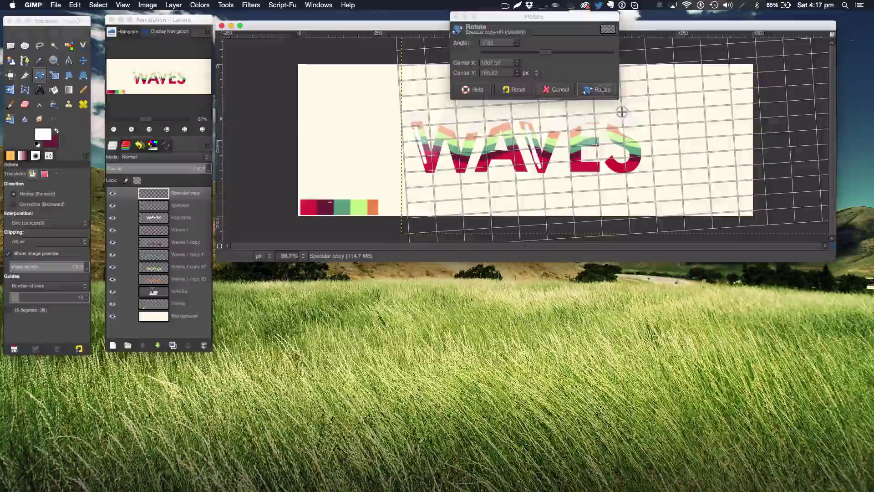
pyautogui.click(600, 88)
pyautogui.click(83, 61)
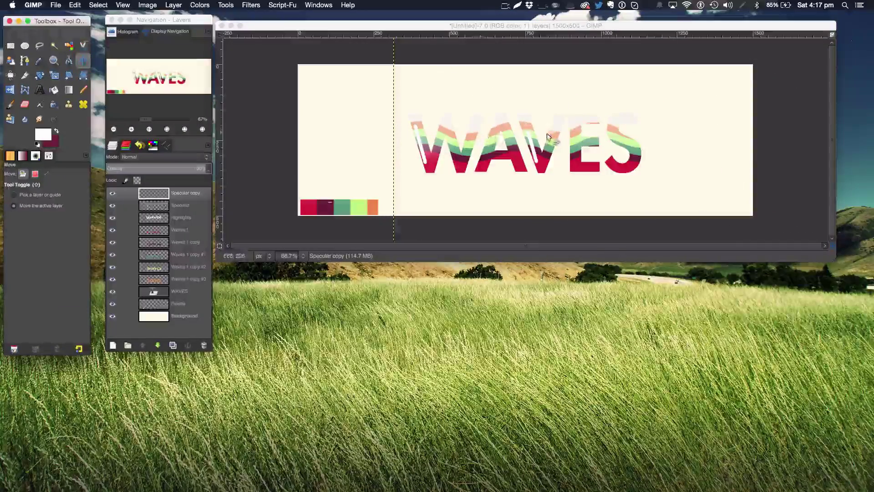
pyautogui.moveTo(548, 136); pyautogui.dragTo(539, 130)
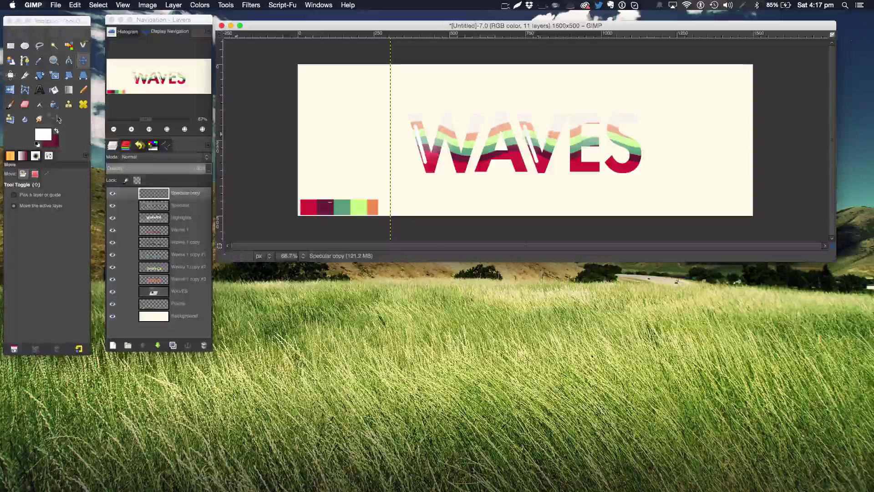
# Step: Duplicate the V's bar layer and move the copy over to the stem of the E
pyautogui.click(172, 345)
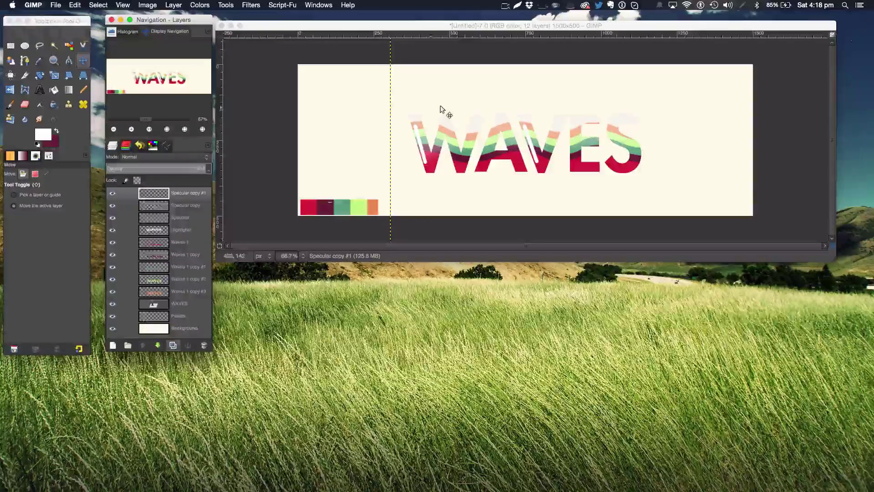
pyautogui.moveTo(557, 157); pyautogui.dragTo(594, 152)
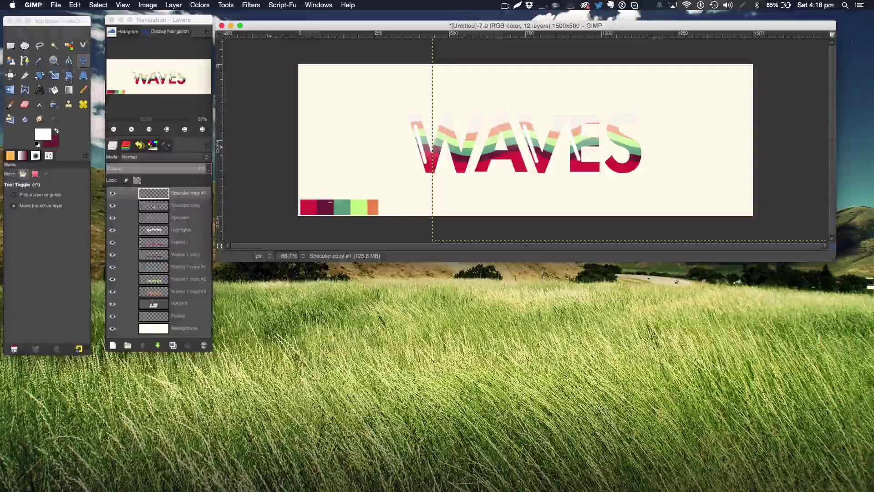
pyautogui.click(54, 76)
pyautogui.click(428, 207)
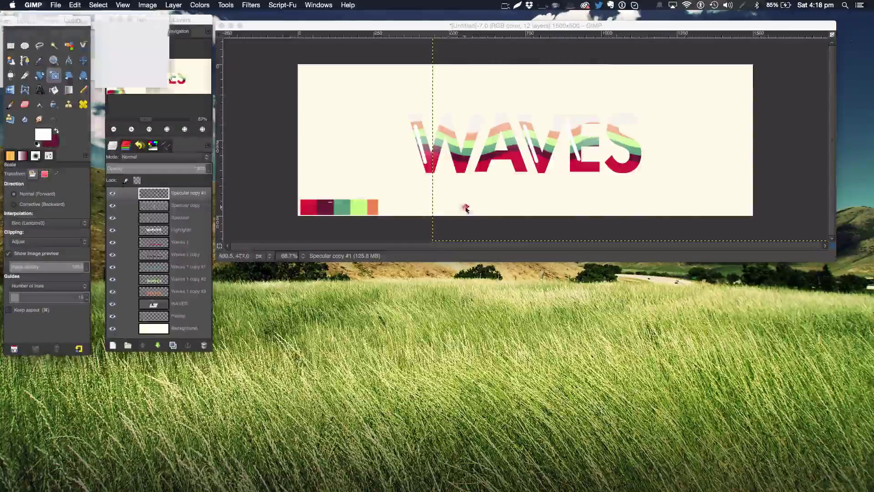
pyautogui.moveTo(437, 202); pyautogui.dragTo(454, 158)
pyautogui.click(94, 77)
# Step: Rotate the E's bar layer clockwise towards vertical and move the bar onto the stem of the E
pyautogui.click(39, 75)
pyautogui.click(73, 67)
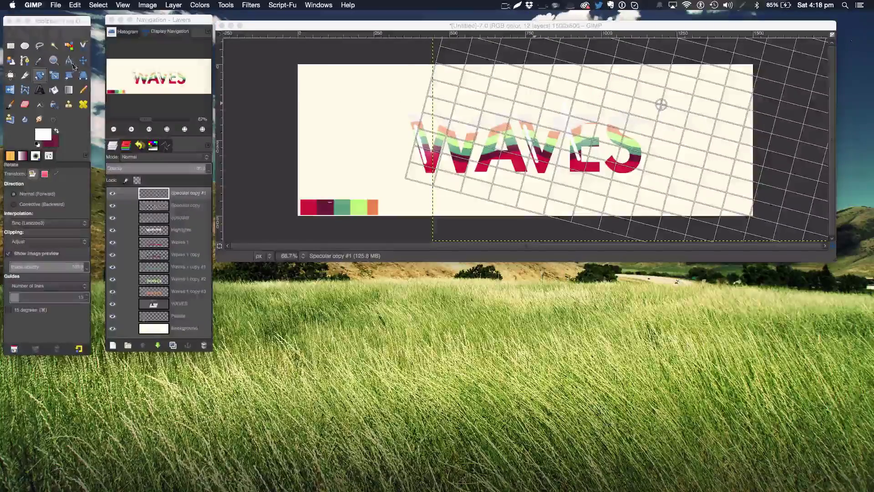
pyautogui.click(567, 117)
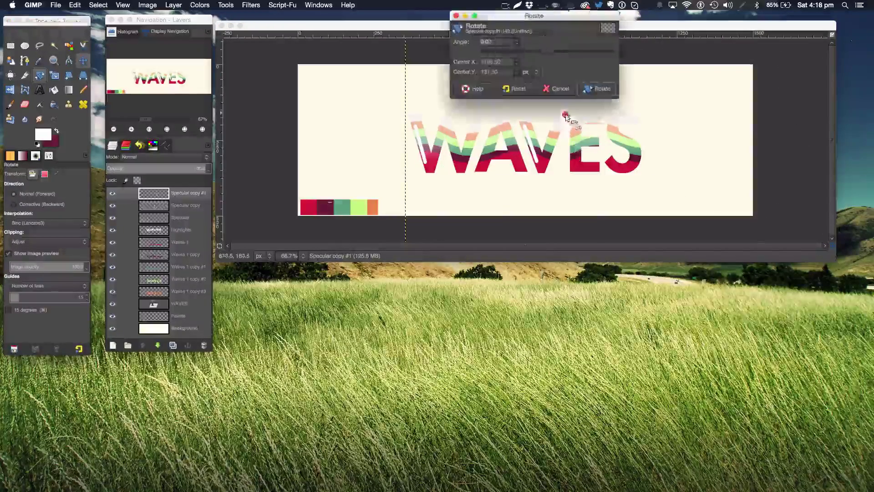
pyautogui.click(556, 88)
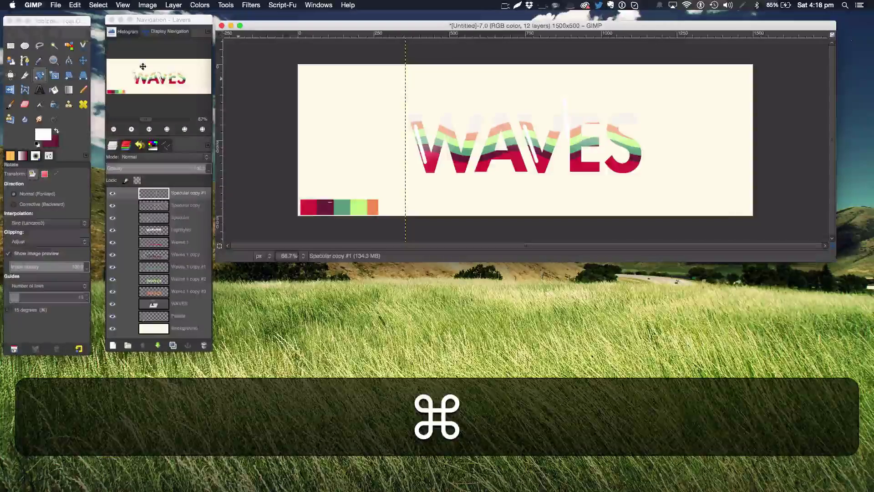
pyautogui.click(83, 60)
pyautogui.moveTo(568, 141); pyautogui.dragTo(577, 172)
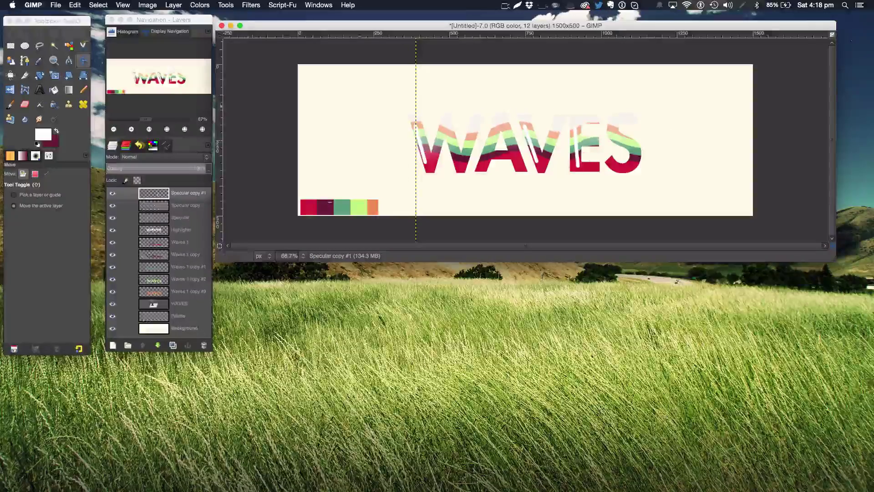
# Step: Rotate the E's bar slightly further clockwise until it stands upright, and align it along the E's stem
pyautogui.click(40, 75)
pyautogui.click(511, 194)
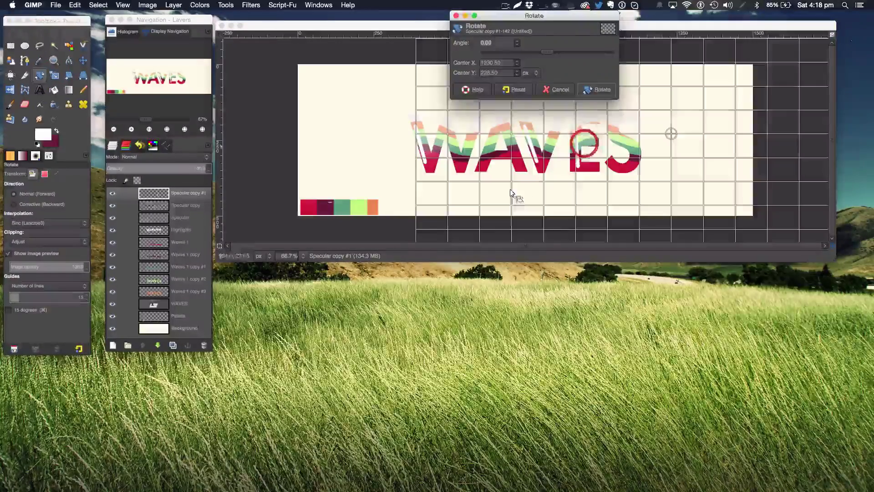
pyautogui.moveTo(511, 193); pyautogui.dragTo(493, 184)
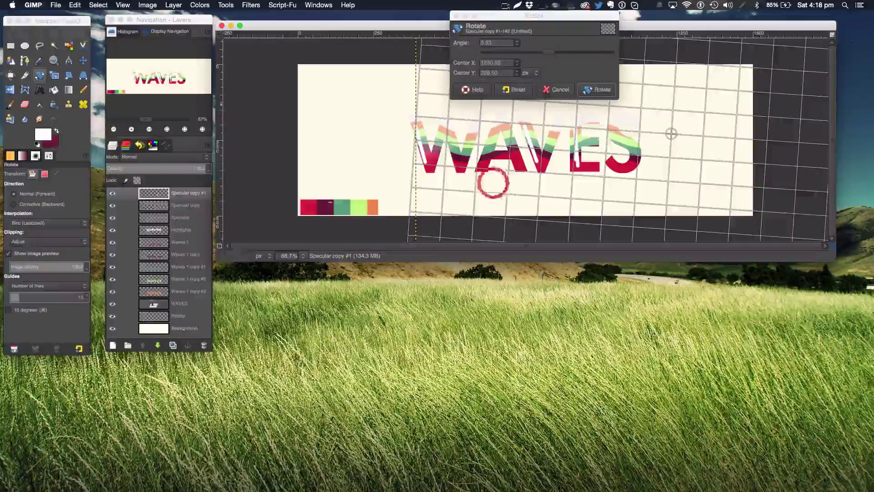
pyautogui.click(600, 89)
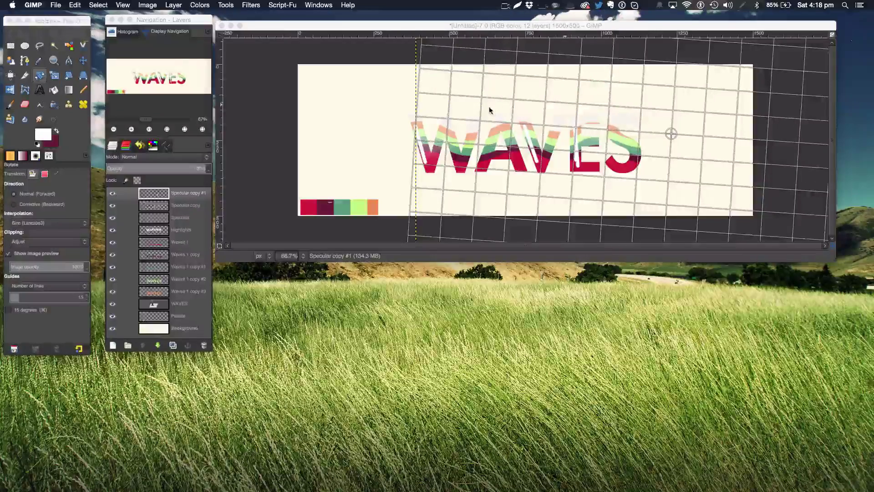
pyautogui.click(83, 60)
pyautogui.click(583, 146)
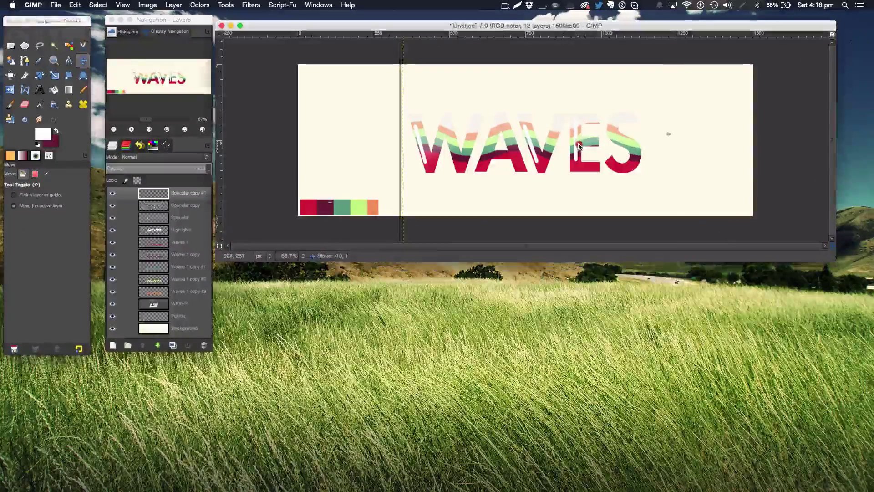
pyautogui.moveTo(583, 147); pyautogui.dragTo(579, 146)
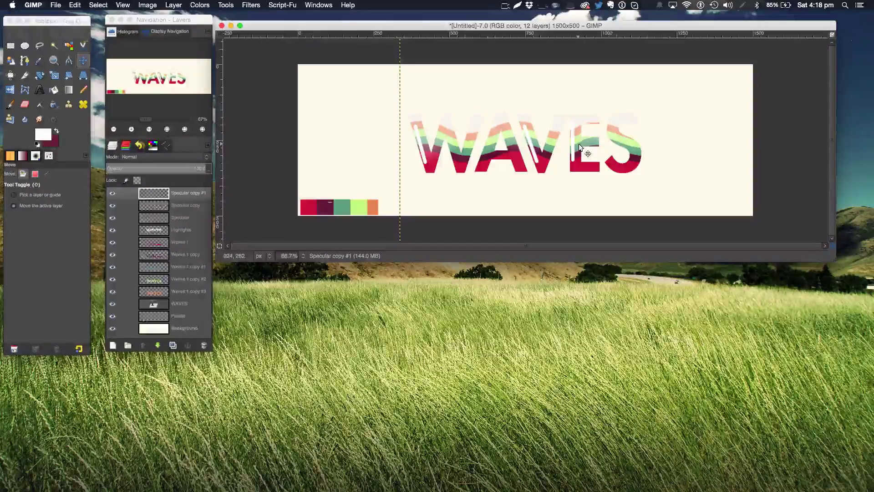
# Step: Duplicate the E's bar layer, rotate the copy clockwise to match the A's slant and place it on the A's first stroke
pyautogui.click(173, 346)
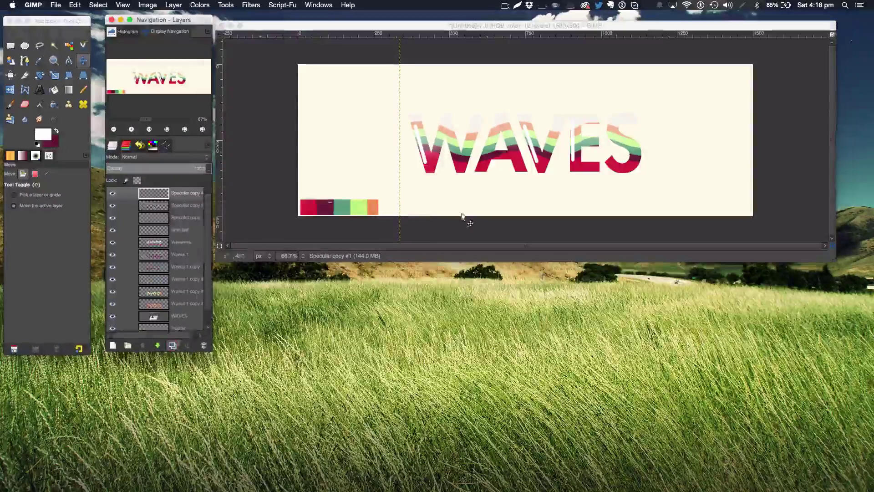
pyautogui.moveTo(574, 144); pyautogui.dragTo(496, 144)
pyautogui.click(39, 75)
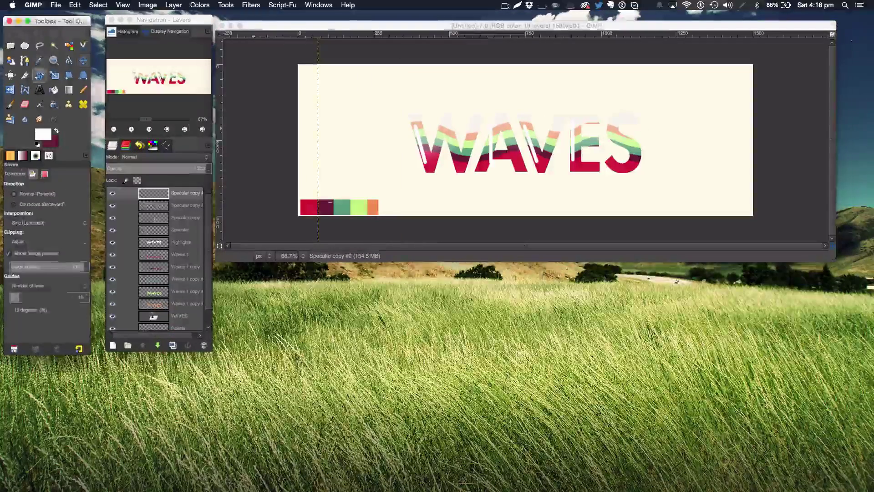
pyautogui.moveTo(347, 195); pyautogui.dragTo(366, 150)
pyautogui.click(586, 91)
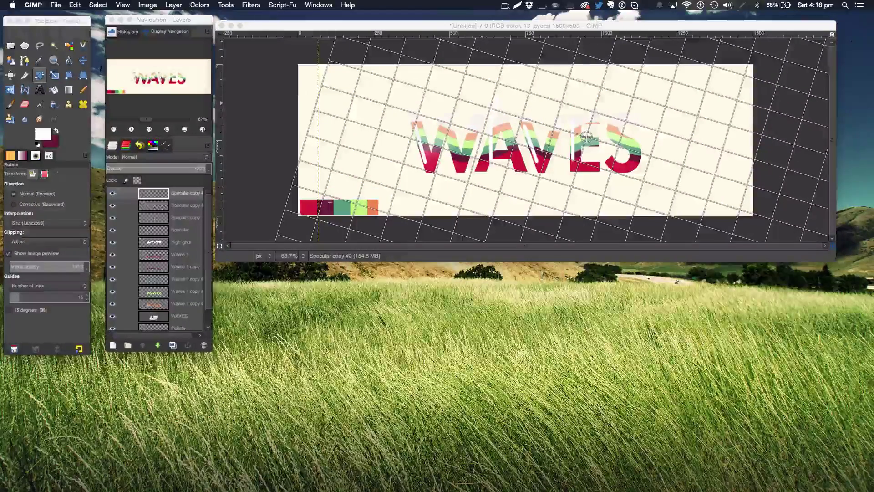
pyautogui.press('m')
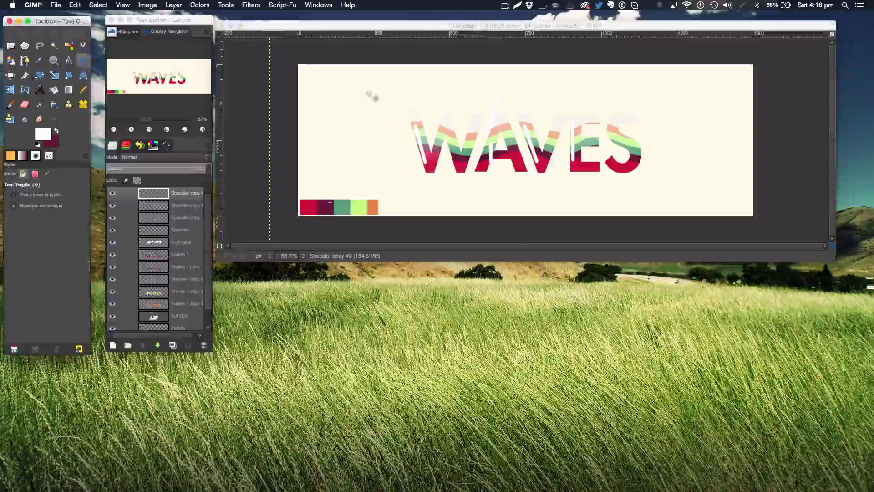
pyautogui.moveTo(526, 122); pyautogui.dragTo(516, 151)
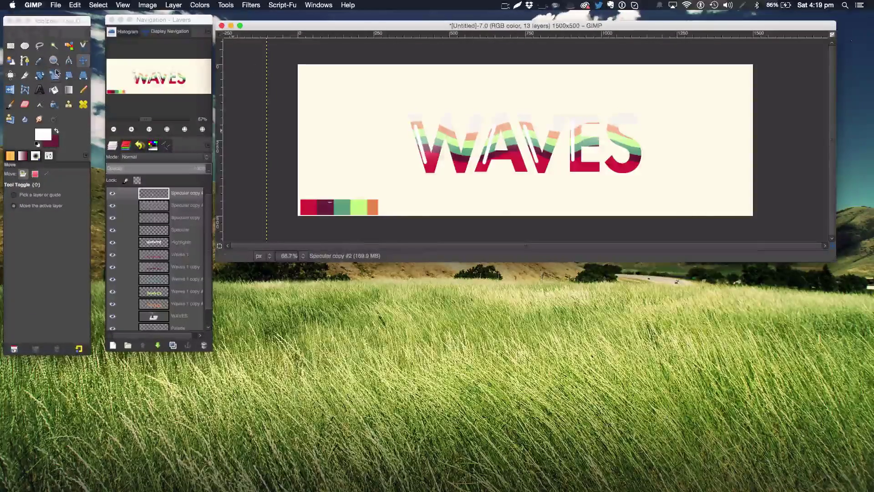
# Step: Rotate the A's bar layer slightly further clockwise and nudge the bar into line with the A's first stroke
pyautogui.click(40, 75)
pyautogui.click(358, 192)
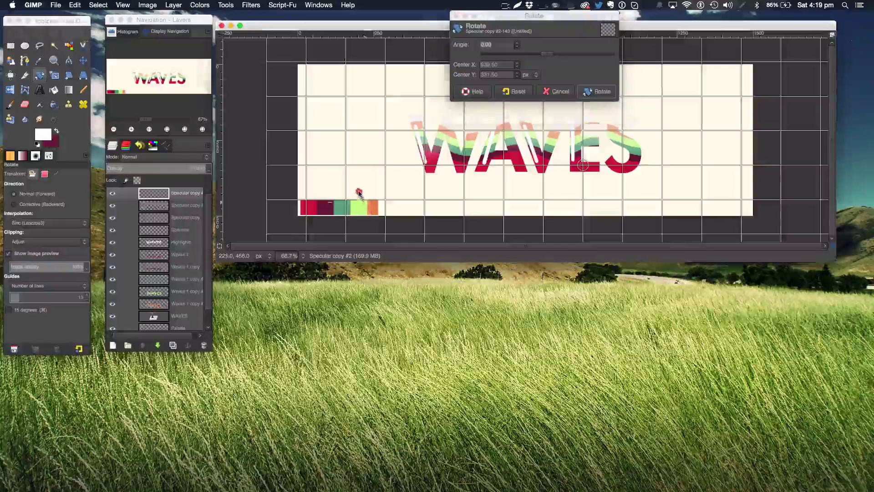
pyautogui.moveTo(358, 191); pyautogui.dragTo(358, 189)
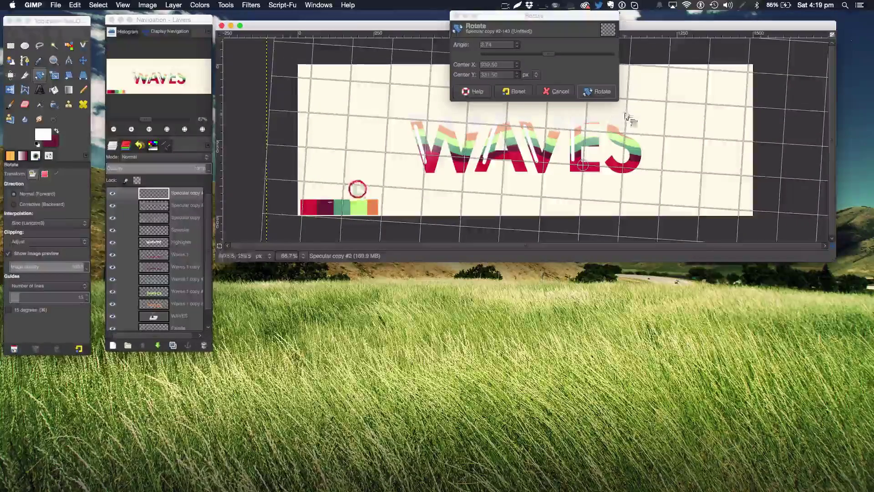
pyautogui.click(608, 94)
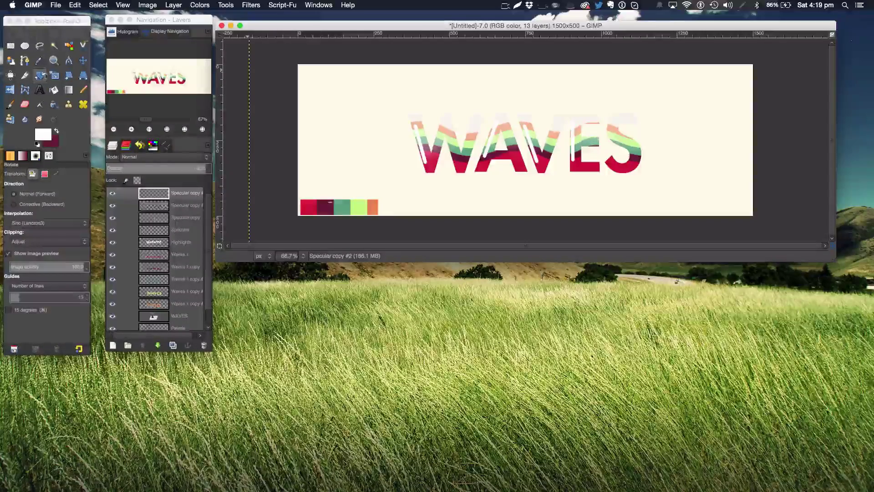
pyautogui.click(82, 60)
pyautogui.moveTo(510, 142); pyautogui.dragTo(509, 144)
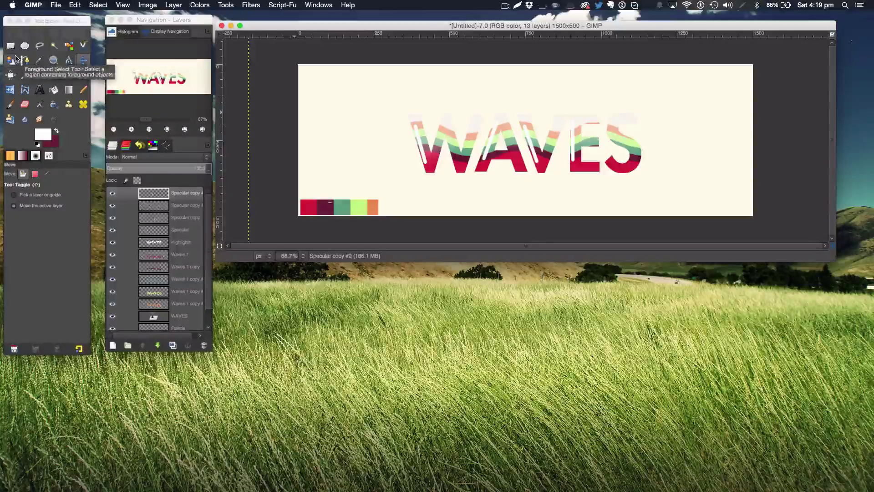
# Step: Edit the WAVES text layer with the Text tool, removing the final S so it reads WAVE
pyautogui.click(175, 313)
pyautogui.keyDown('alt'); pyautogui.click(173, 313); pyautogui.keyUp('alt')
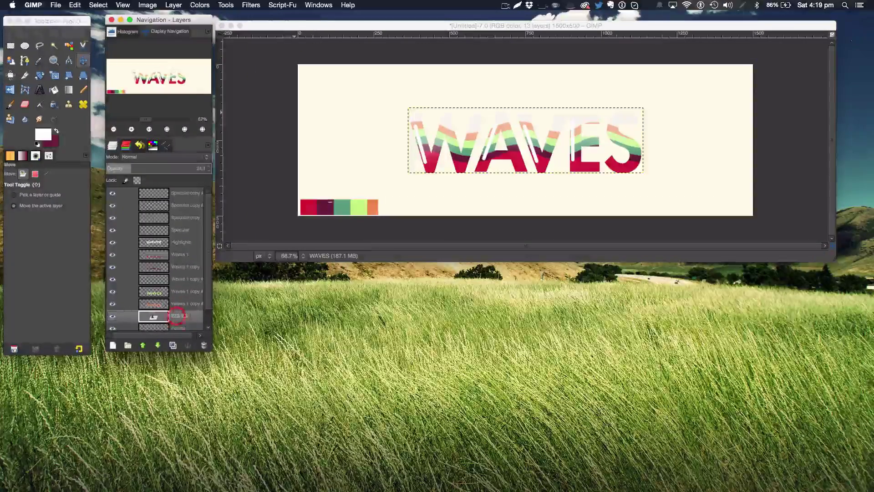
pyautogui.click(40, 89)
pyautogui.click(642, 148)
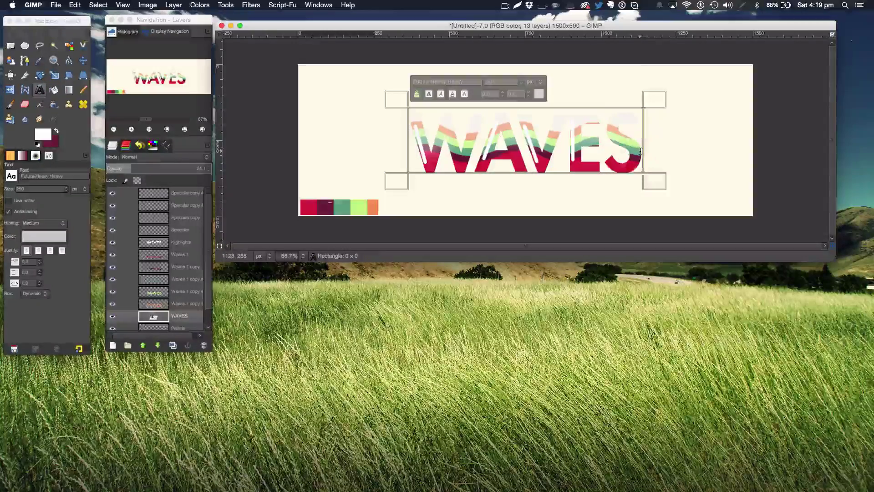
pyautogui.press('BackSpace')
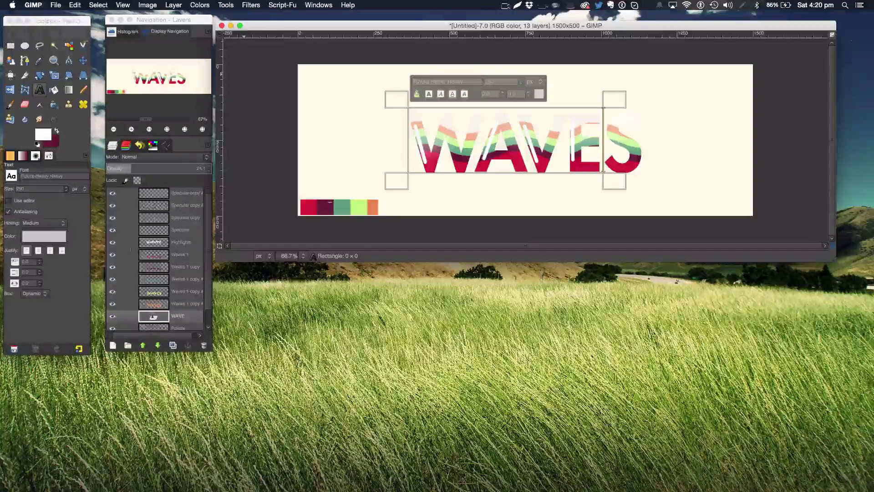
# Step: Try to select all the Waves 1 layers together in the layer stack
pyautogui.click(155, 303)
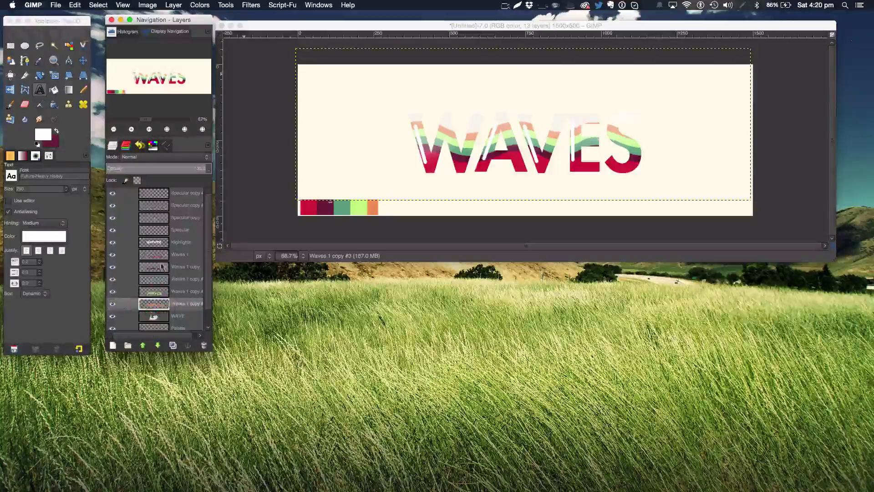
pyautogui.keyDown('shift'); pyautogui.click(161, 258); pyautogui.keyUp('shift')
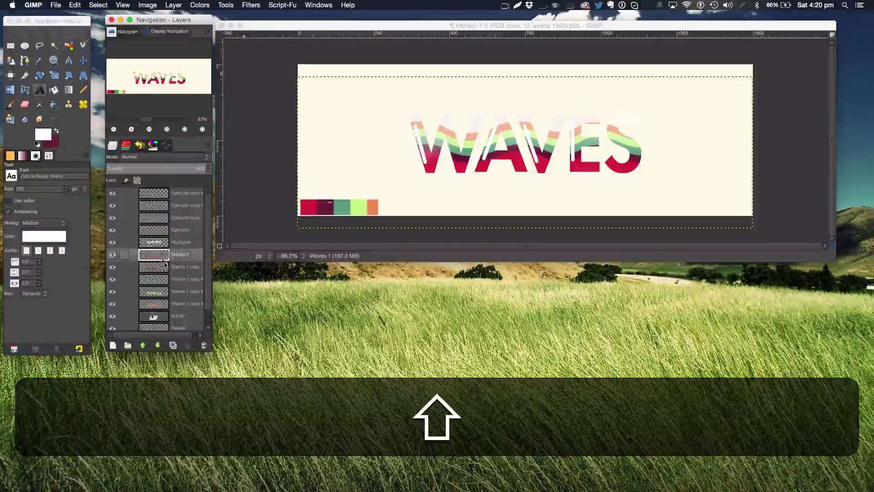
pyautogui.keyDown('alt'); pyautogui.click(180, 302); pyautogui.keyUp('alt')
pyautogui.keyDown('alt'); pyautogui.keyDown('super'); pyautogui.click(181, 292); pyautogui.keyUp('super'); pyautogui.keyUp('alt')
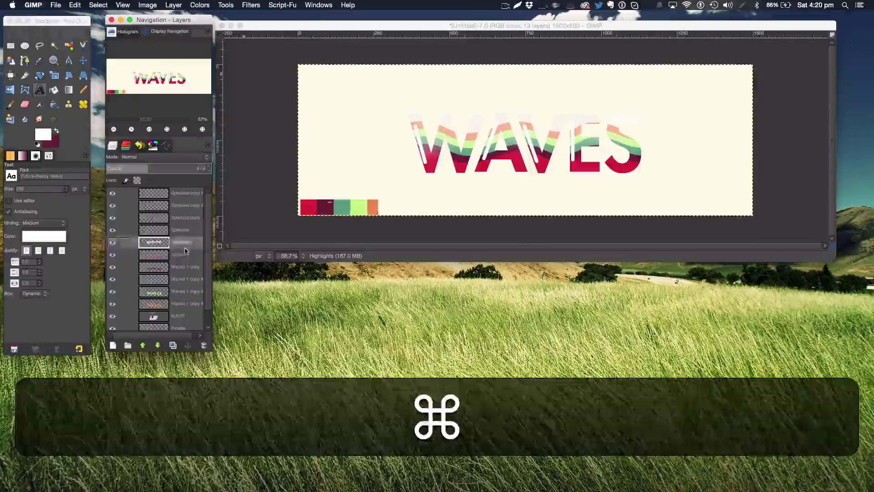
# Step: Merge the Waves 1 layer down through its copies until all the waves sit on the Waves 1 copy #3 layer
pyautogui.moveTo(184, 254); pyautogui.dragTo(185, 260)
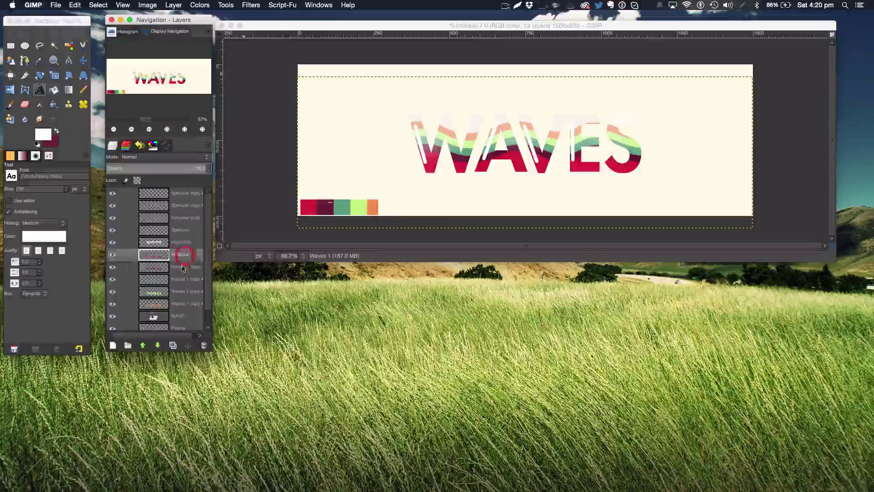
pyautogui.rightClick(194, 256)
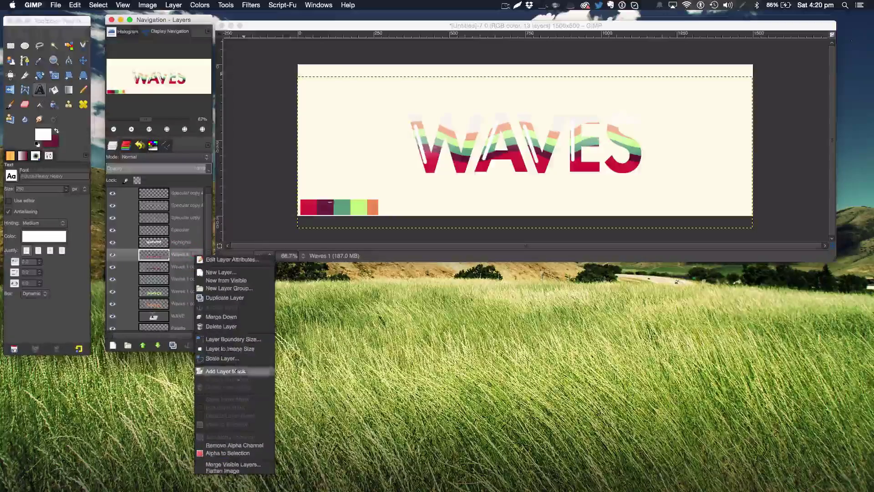
pyautogui.click(231, 319)
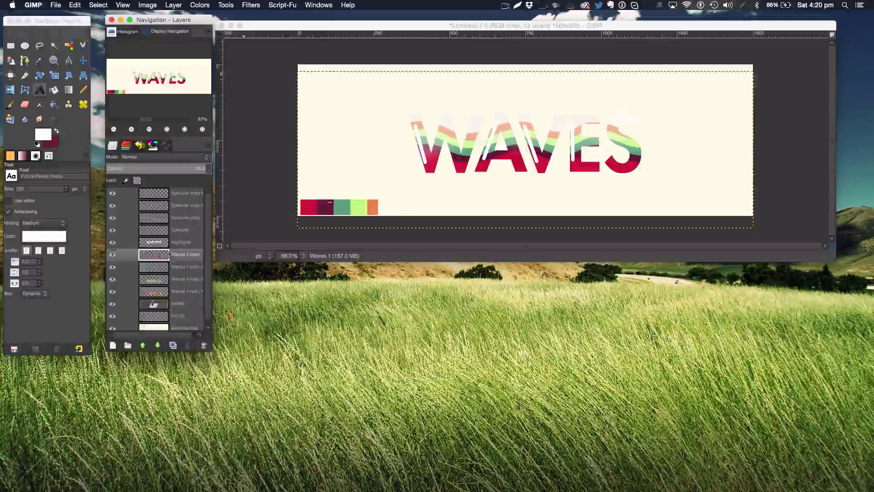
pyautogui.rightClick(176, 256)
pyautogui.click(222, 320)
pyautogui.rightClick(186, 255)
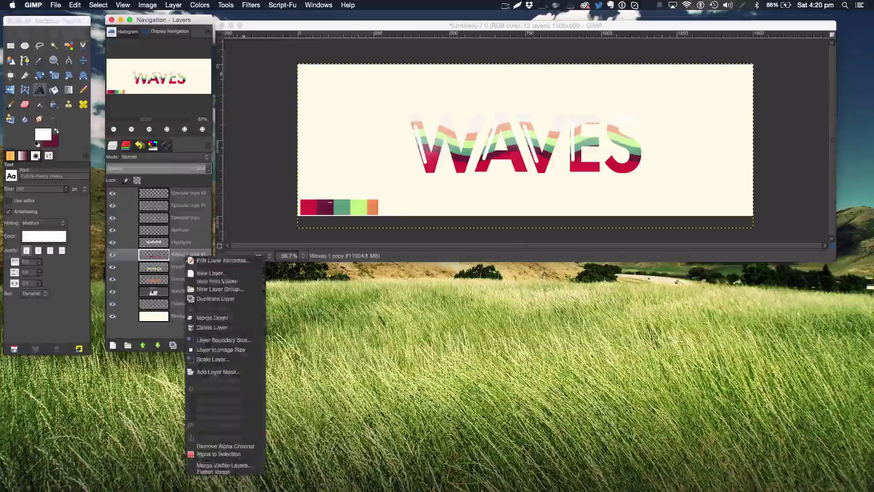
pyautogui.click(209, 320)
pyautogui.rightClick(182, 254)
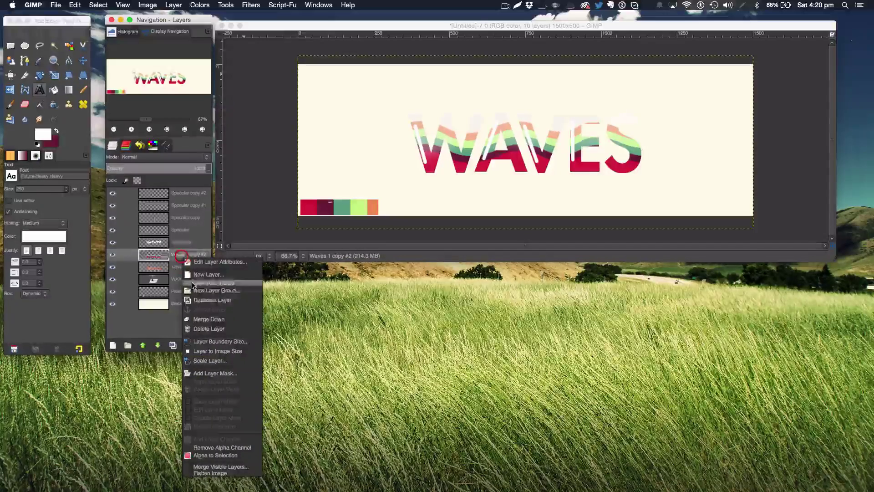
pyautogui.click(202, 320)
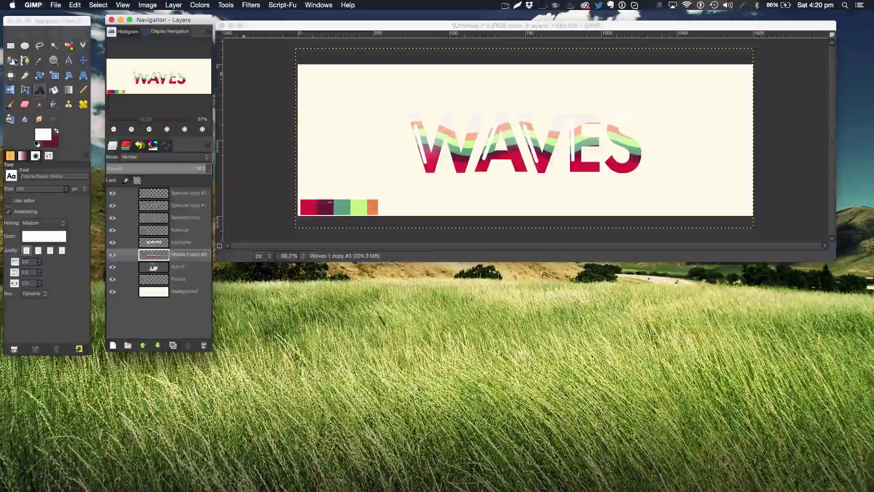
# Step: Erase most of the S from the merged waves layer with the Eraser, reducing its size to about 94 for closer strokes
pyautogui.click(25, 104)
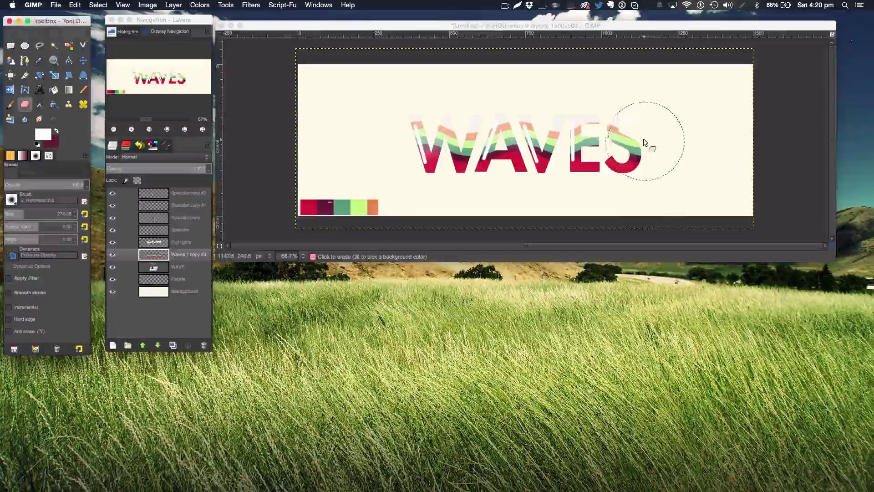
pyautogui.moveTo(644, 143); pyautogui.dragTo(646, 141)
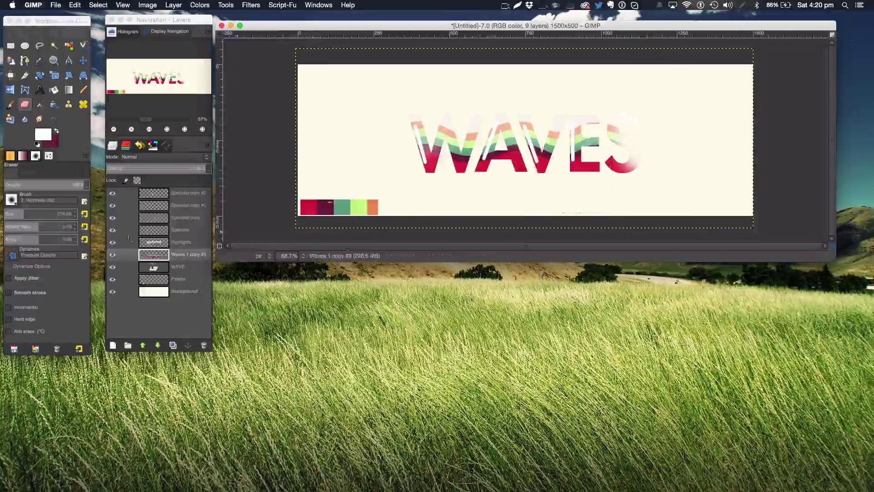
pyautogui.click(19, 213)
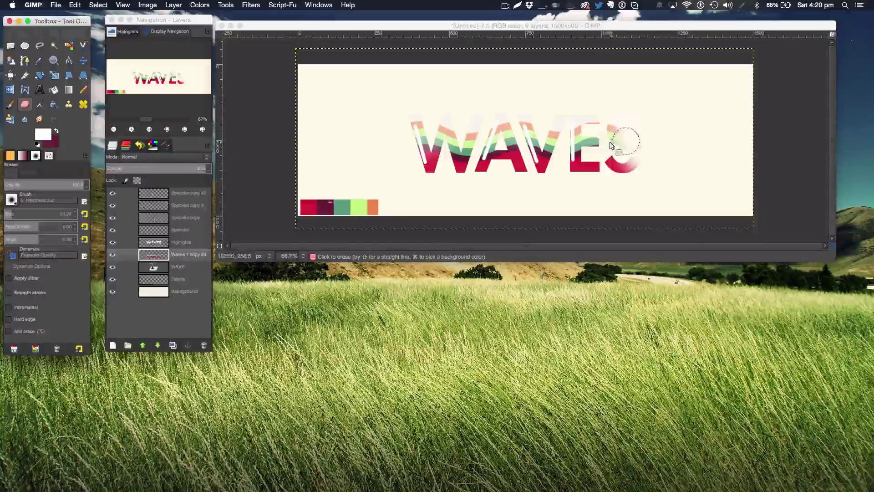
pyautogui.click(612, 145)
pyautogui.moveTo(626, 119)
pyautogui.mouseDown()
pyautogui.moveTo(610, 132)
pyautogui.moveTo(621, 121)
pyautogui.moveTo(616, 145)
pyautogui.moveTo(628, 150)
pyautogui.moveTo(630, 169)
pyautogui.moveTo(614, 163)
pyautogui.mouseUp()
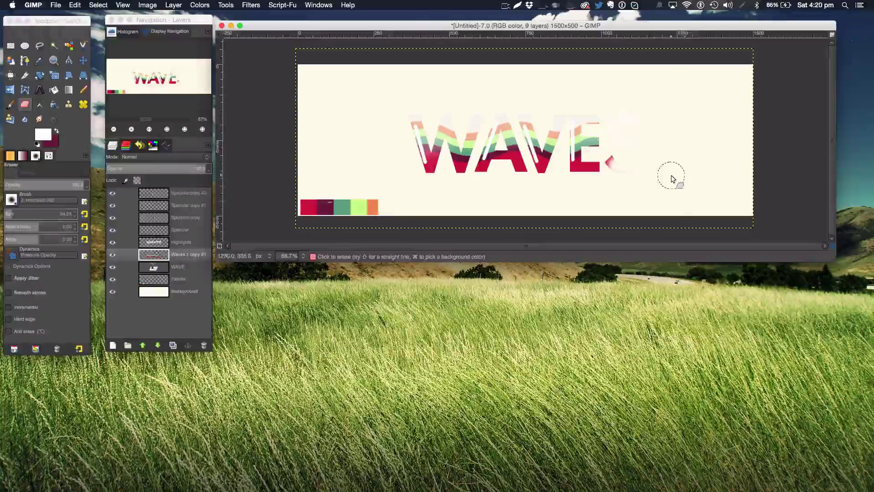
# Step: Reduce the eraser size to about 66 and erase the remaining red fragment of the S beside the E
pyautogui.press('[')
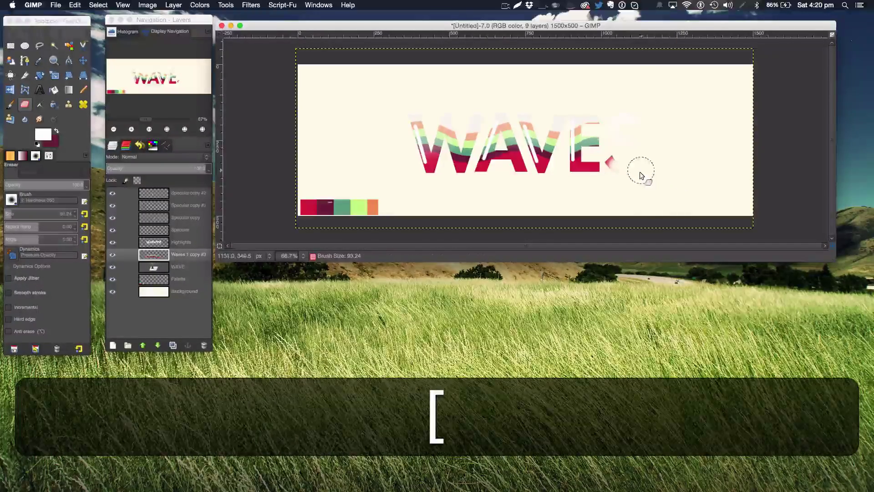
pyautogui.press('[')
pyautogui.press('[')
pyautogui.press('[')
pyautogui.press('[')
pyautogui.press('[')
pyautogui.press('[')
pyautogui.press('[')
pyautogui.press('[')
pyautogui.press('[')
pyautogui.press('[')
pyautogui.press('[')
pyautogui.press('[')
pyautogui.press('[')
pyautogui.press('[')
pyautogui.press('[')
pyautogui.press('[')
pyautogui.press('[')
pyautogui.press('[')
pyautogui.press('[')
pyautogui.press('[')
pyautogui.press('[')
pyautogui.press('[')
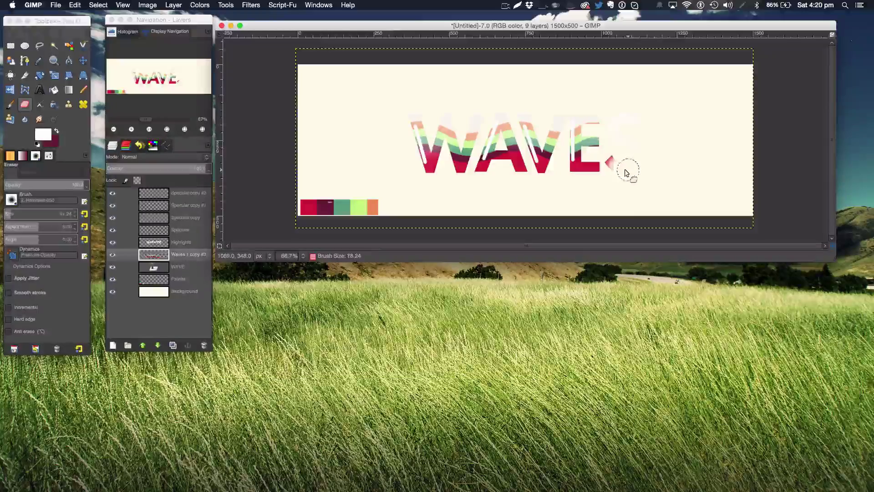
pyautogui.press('[')
pyautogui.press('[')
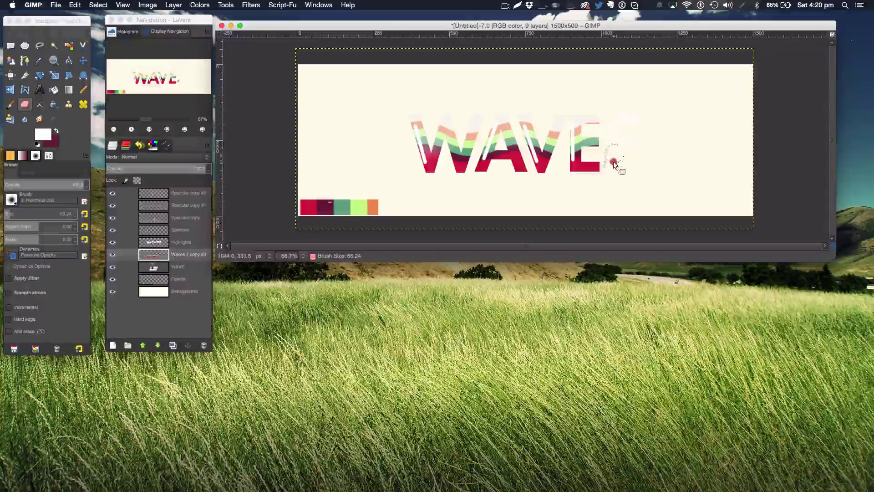
pyautogui.click(610, 163)
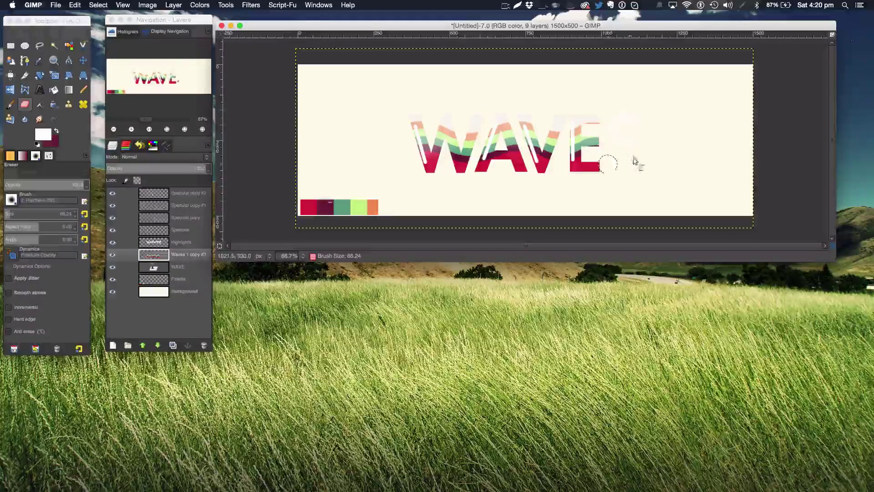
pyautogui.click(181, 239)
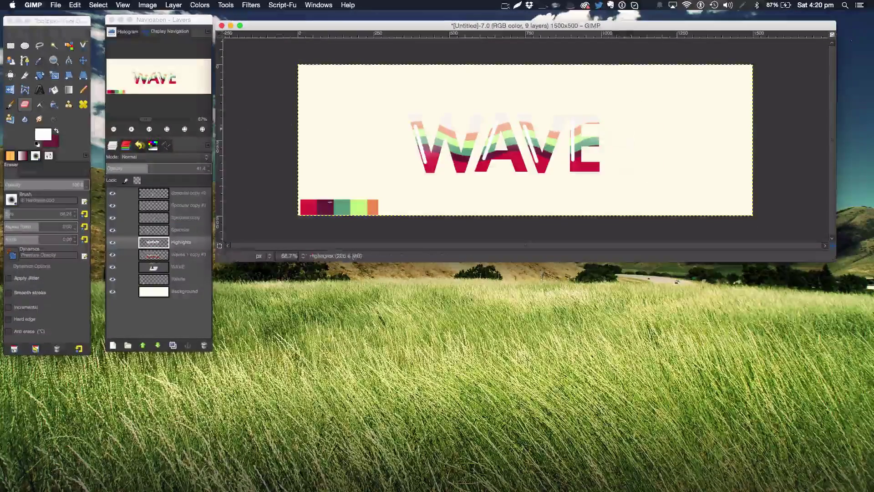
pyautogui.click(178, 258)
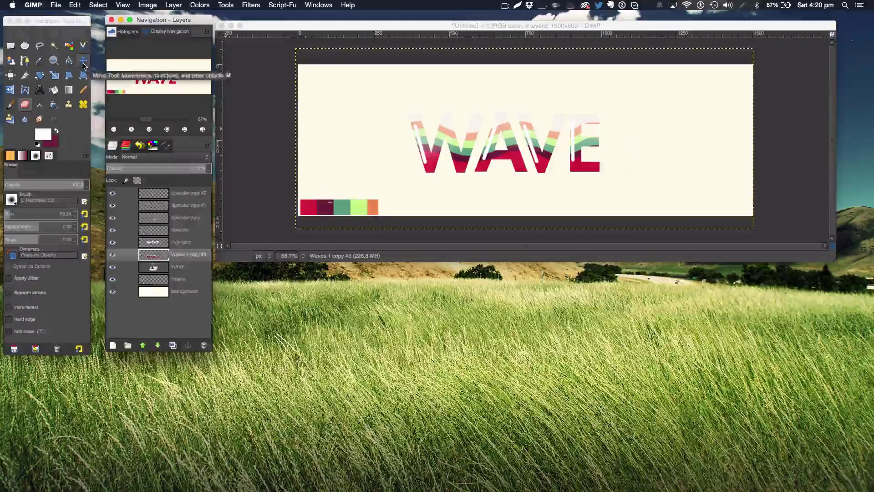
pyautogui.keyDown('ctrl'); pyautogui.keyDown('shift'); pyautogui.click(187, 255); pyautogui.keyUp('shift'); pyautogui.keyUp('ctrl')
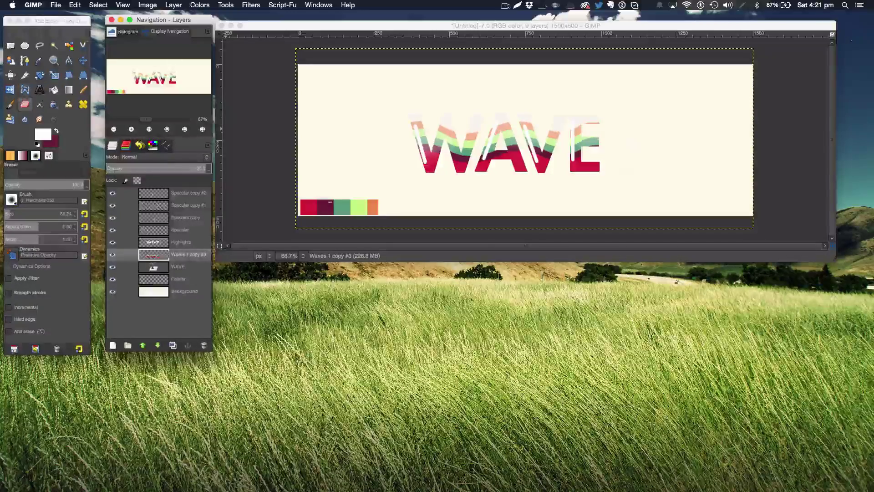
# Step: Lower the opacity of each of the four specular bar layers to roughly half
pyautogui.click(181, 230)
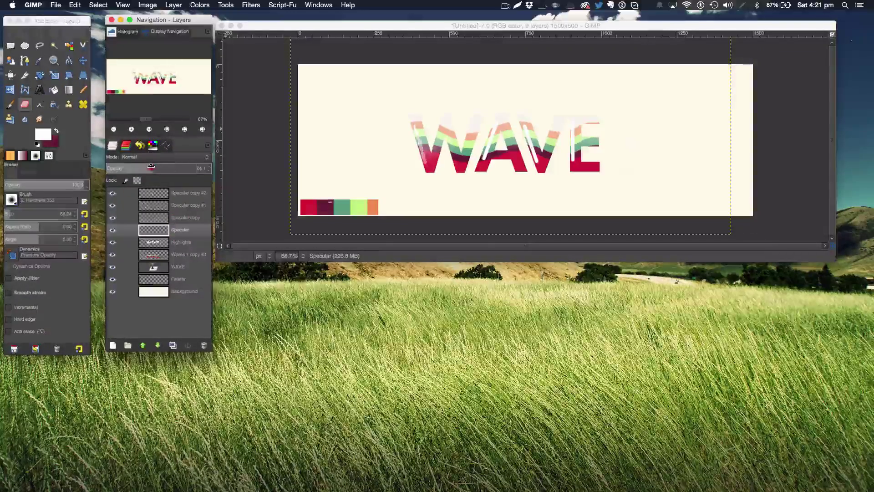
pyautogui.click(179, 217)
pyautogui.click(156, 168)
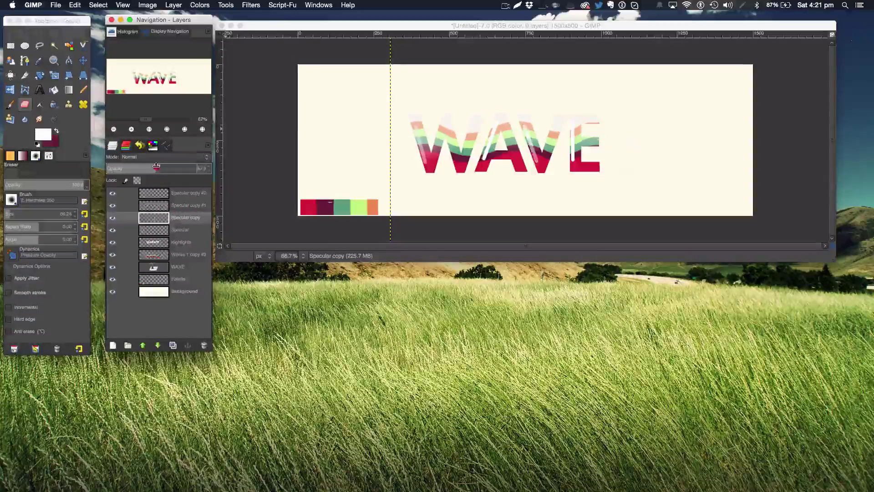
pyautogui.click(196, 202)
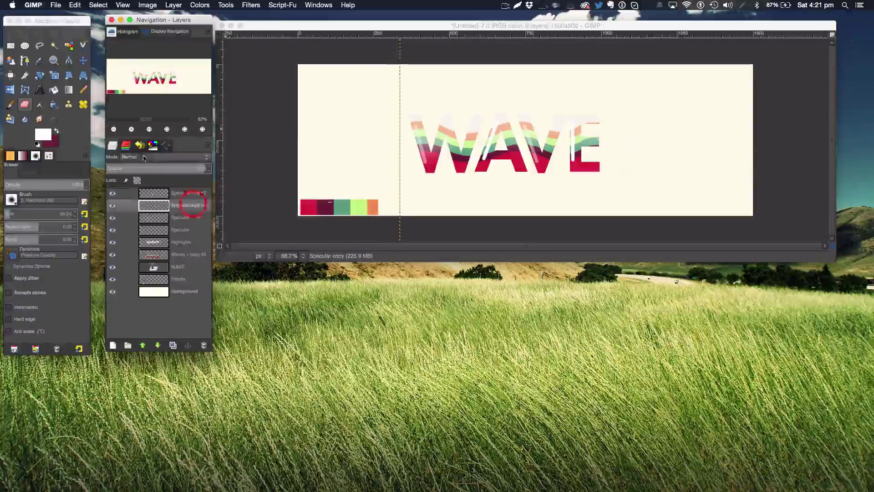
pyautogui.click(156, 167)
pyautogui.click(182, 193)
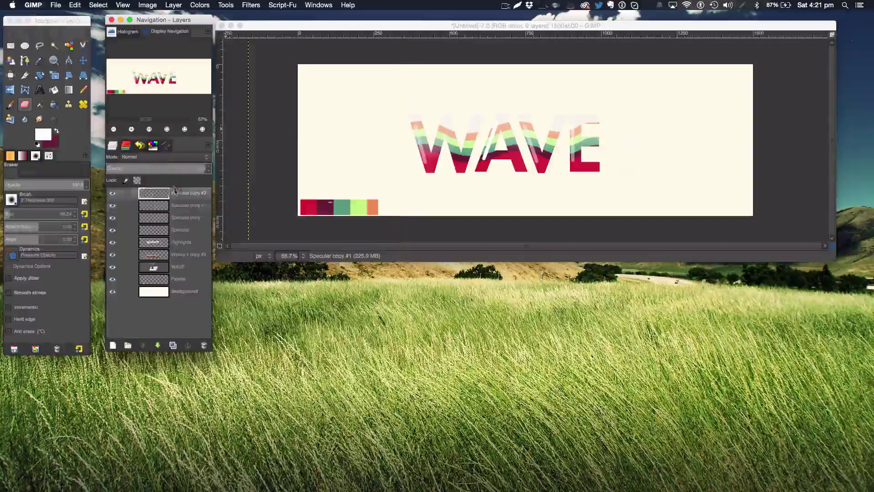
pyautogui.click(161, 167)
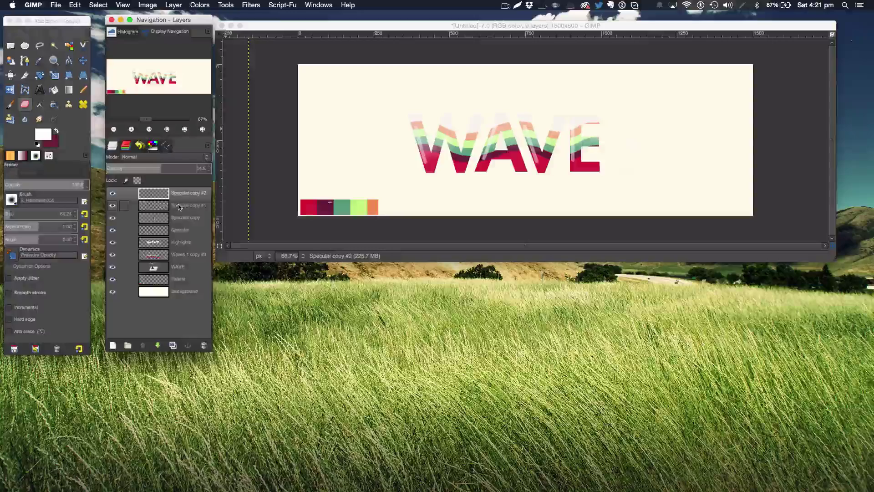
# Step: Merge the specular bar layers down from Specular copy #2 through Specular and into the Highlights layer
pyautogui.keyDown('shift'); pyautogui.click(185, 270); pyautogui.keyUp('shift')
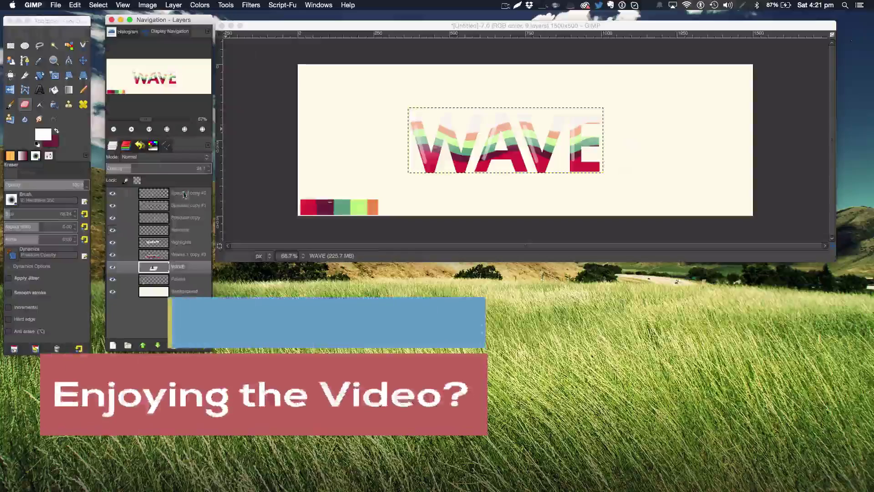
pyautogui.rightClick(184, 194)
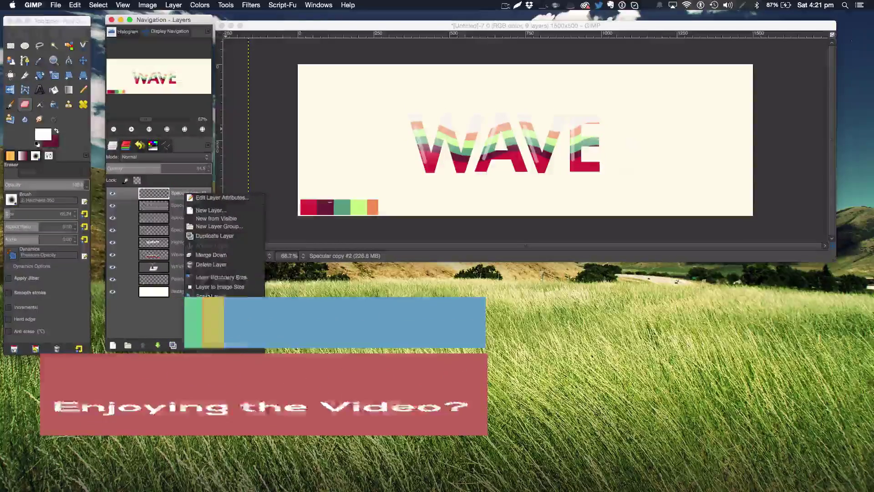
pyautogui.click(209, 264)
pyautogui.rightClick(187, 195)
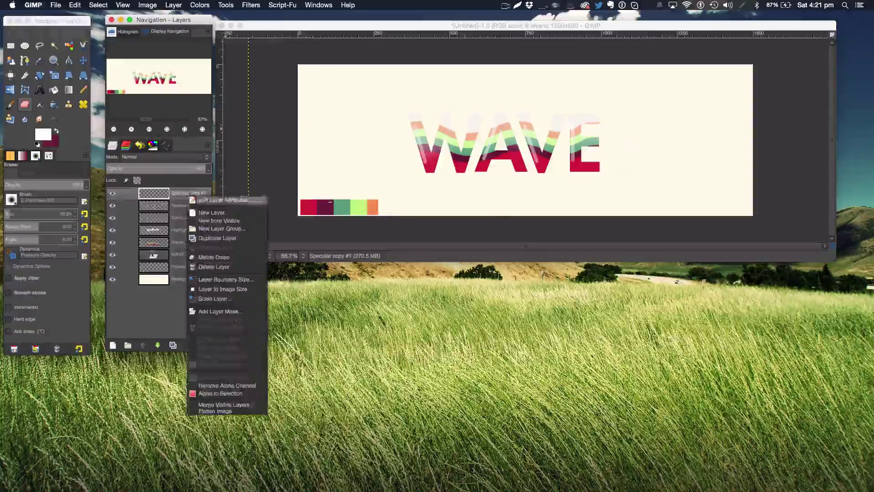
pyautogui.click(205, 257)
pyautogui.rightClick(184, 195)
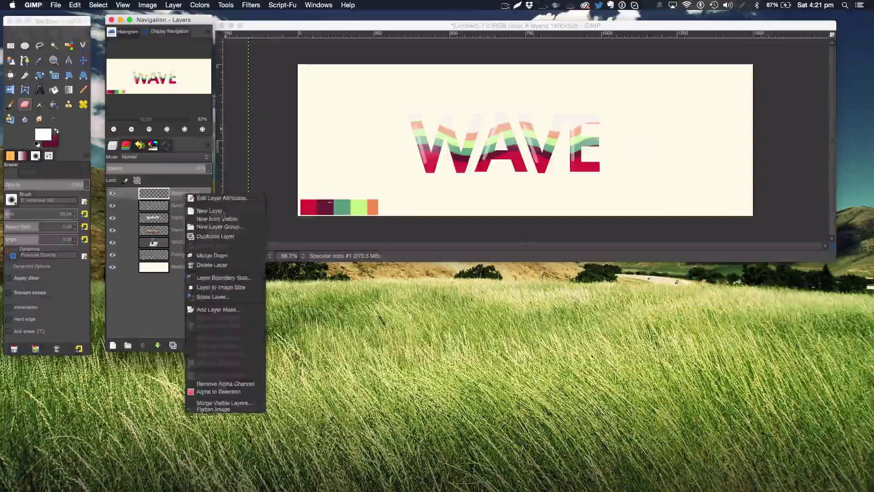
pyautogui.click(206, 256)
pyautogui.rightClick(185, 194)
pyautogui.click(207, 254)
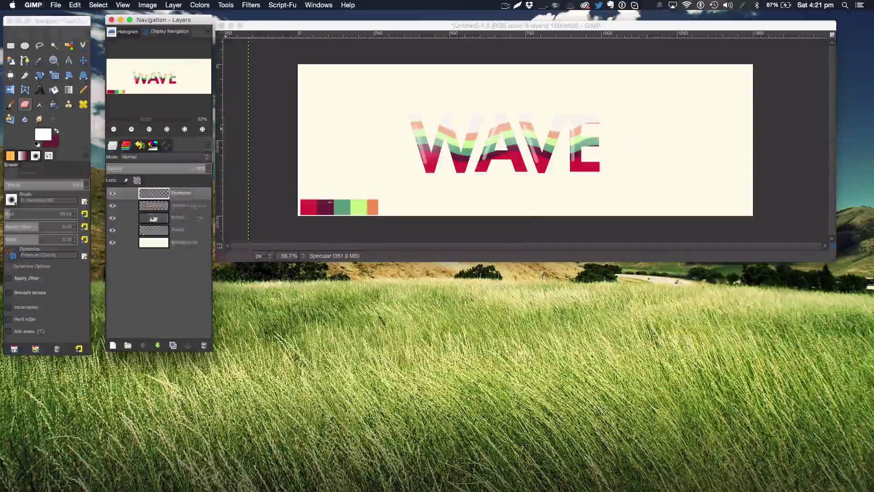
# Step: Merge the combined highlights down into Waves 1 copy #3 and that result into the WAVE layer
pyautogui.rightClick(195, 192)
pyautogui.click(214, 254)
pyautogui.rightClick(187, 195)
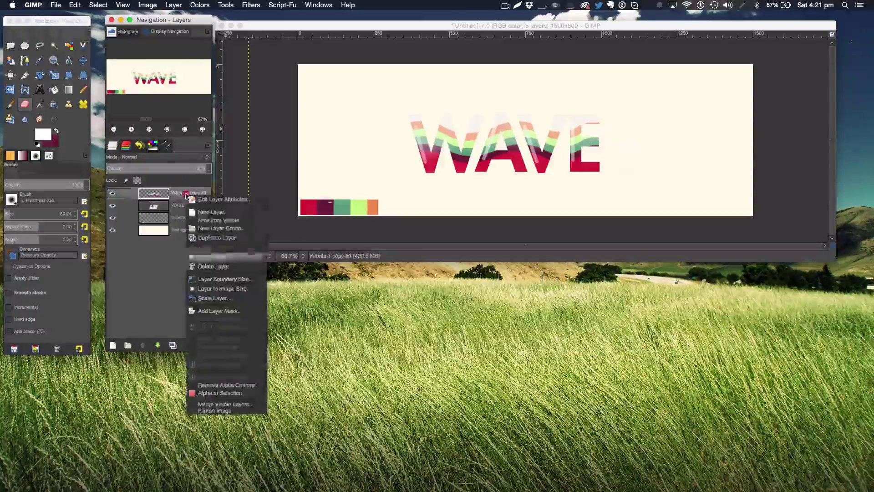
pyautogui.click(213, 257)
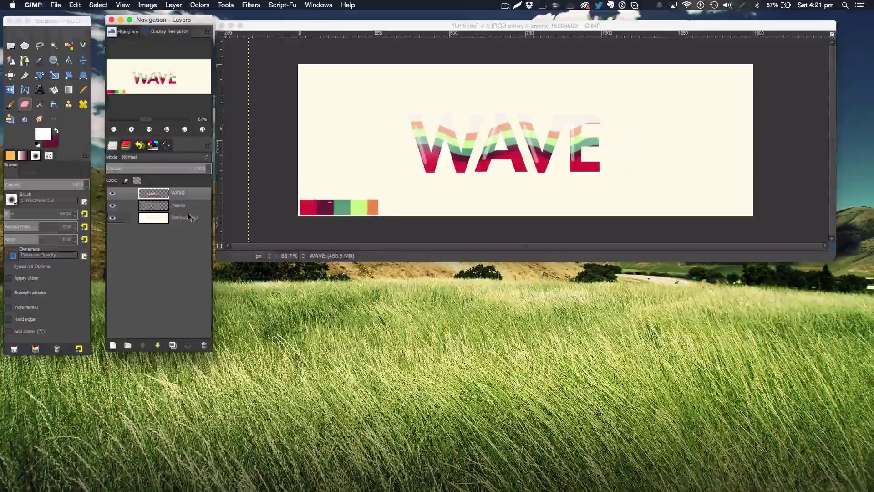
# Step: Try to centre the merged WAVE layer on the canvas with the Align tool
pyautogui.click(10, 75)
pyautogui.click(419, 128)
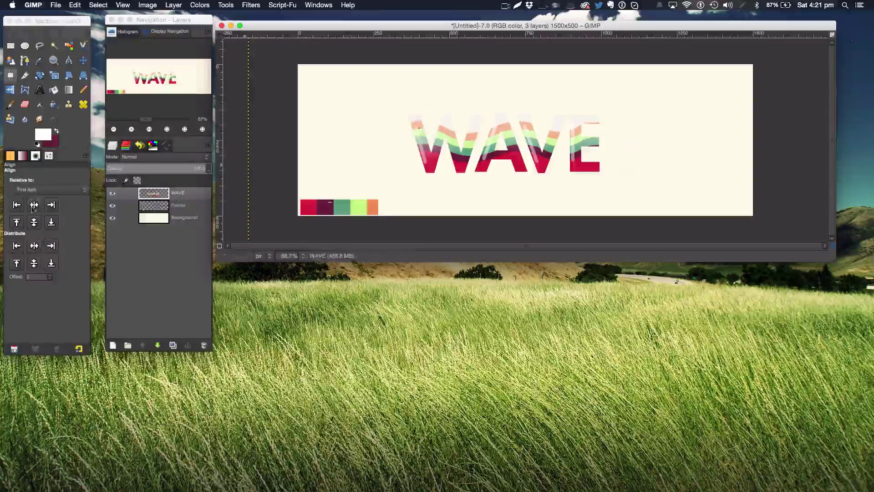
pyautogui.click(34, 245)
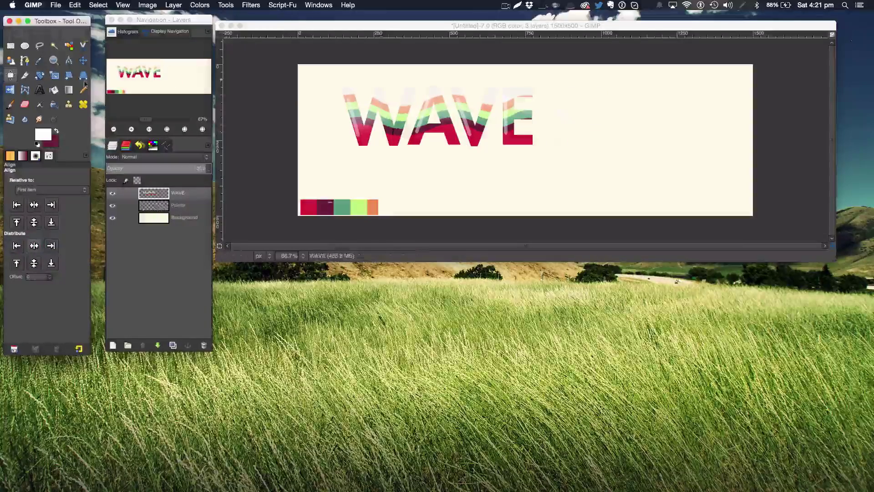
# Step: Move the merged WAVE lettering by hand to about the middle of the canvas
pyautogui.press('m')
pyautogui.click(505, 132)
pyautogui.moveTo(506, 132); pyautogui.dragTo(570, 146)
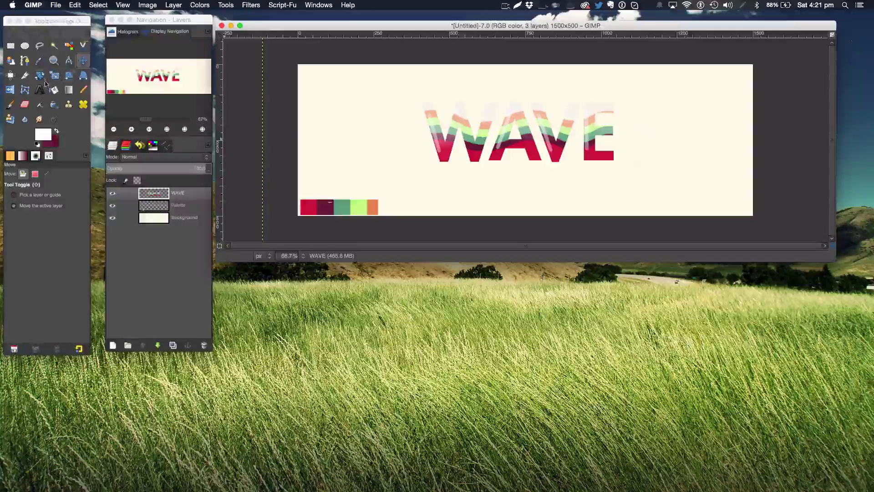
# Step: Examine the wave edges and letter outlines around the W and A up close, then return to the whole header
pyautogui.click(54, 61)
pyautogui.click(462, 135)
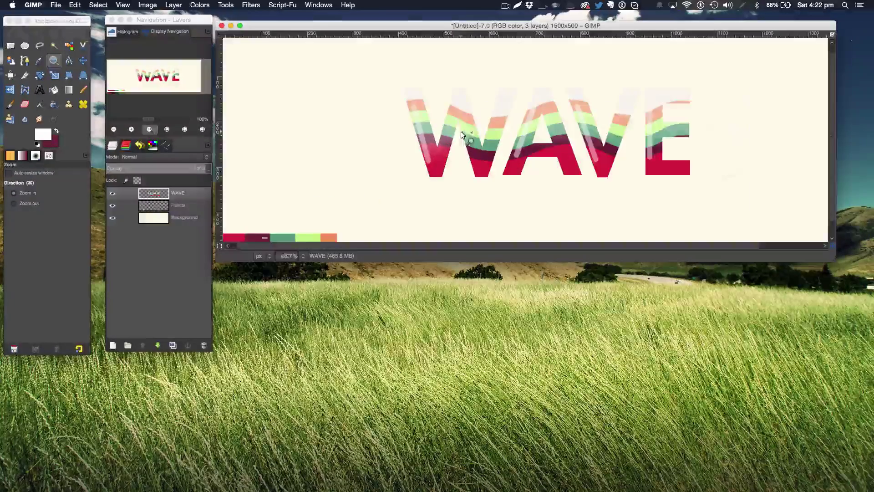
pyautogui.click(468, 121)
pyautogui.click(471, 121)
pyautogui.click(471, 122)
pyautogui.click(472, 122)
pyautogui.click(471, 122)
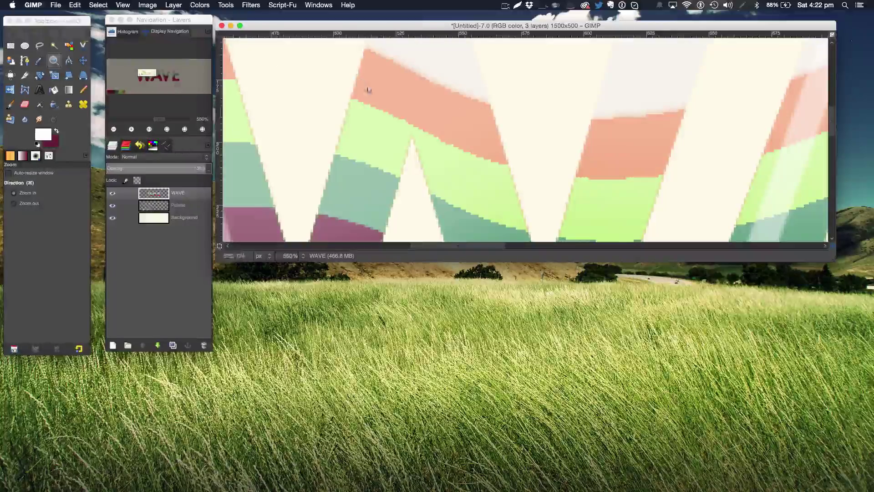
pyautogui.keyDown('super'); pyautogui.click(499, 163); pyautogui.keyUp('super')
pyautogui.keyDown('super'); pyautogui.click(499, 163); pyautogui.keyUp('super')
pyautogui.keyDown('super'); pyautogui.click(498, 163); pyautogui.keyUp('super')
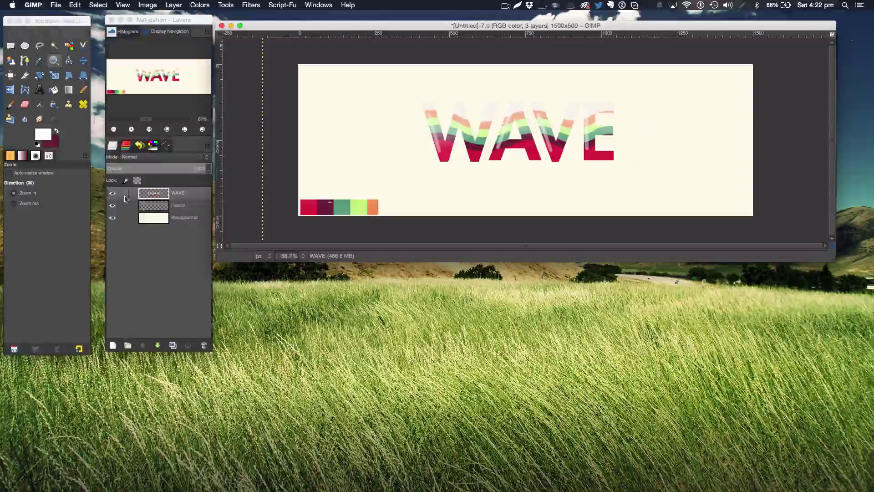
# Step: Hide the Palette layer
pyautogui.click(112, 206)
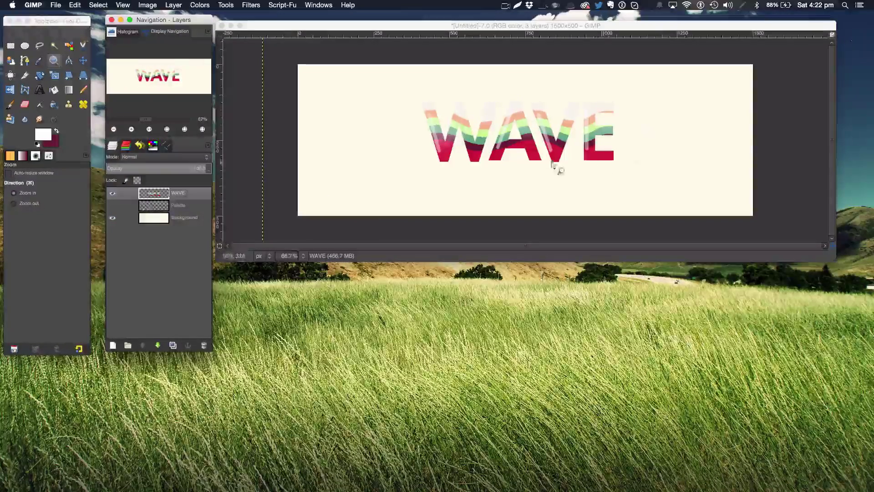
pyautogui.click(505, 5)
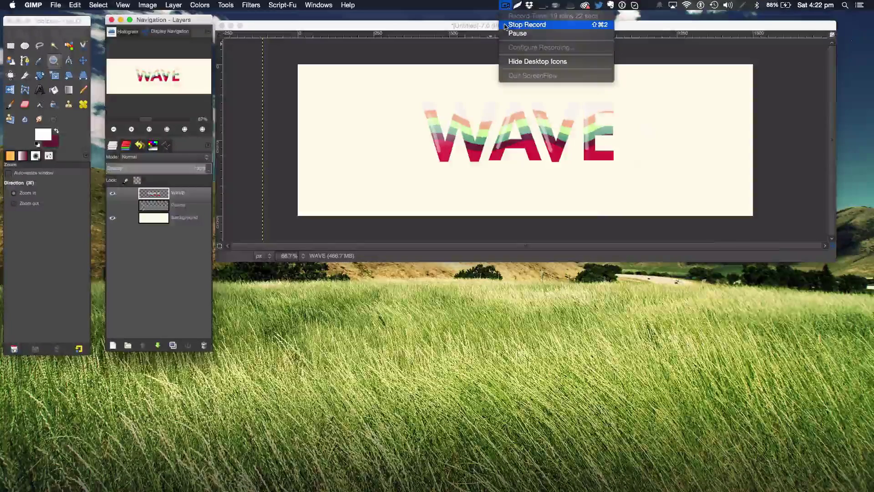
pyautogui.click(505, 25)
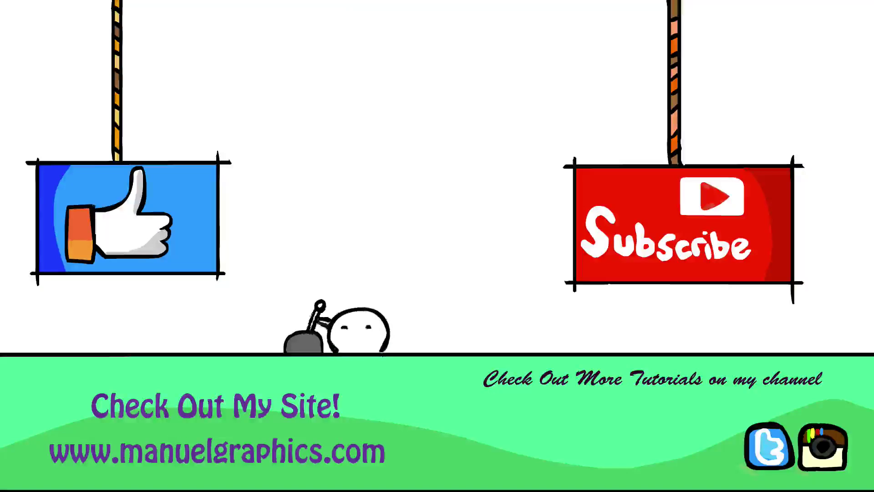